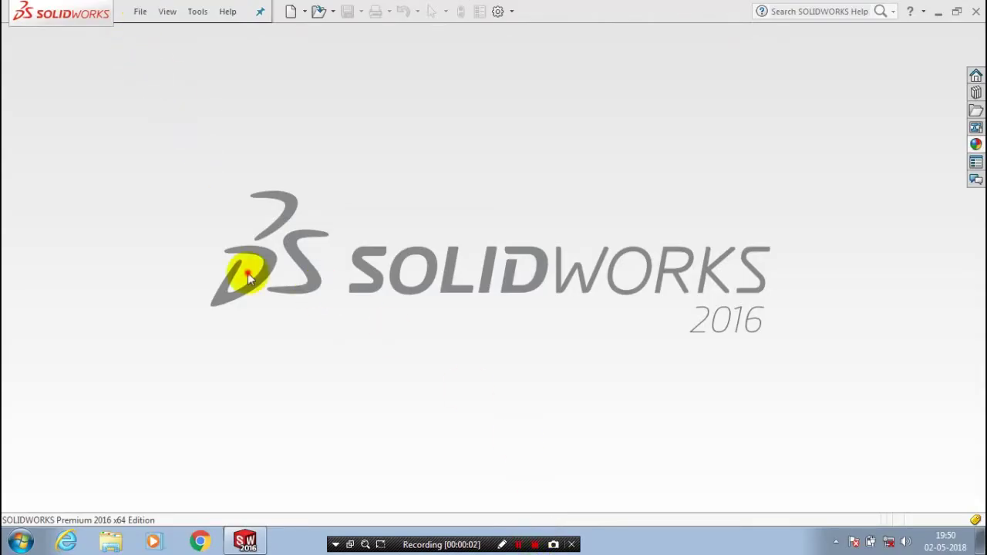
# Step: Create a new blank part document, Part6, with Ctrl+N
pyautogui.hotkey('ctrl', 'n')
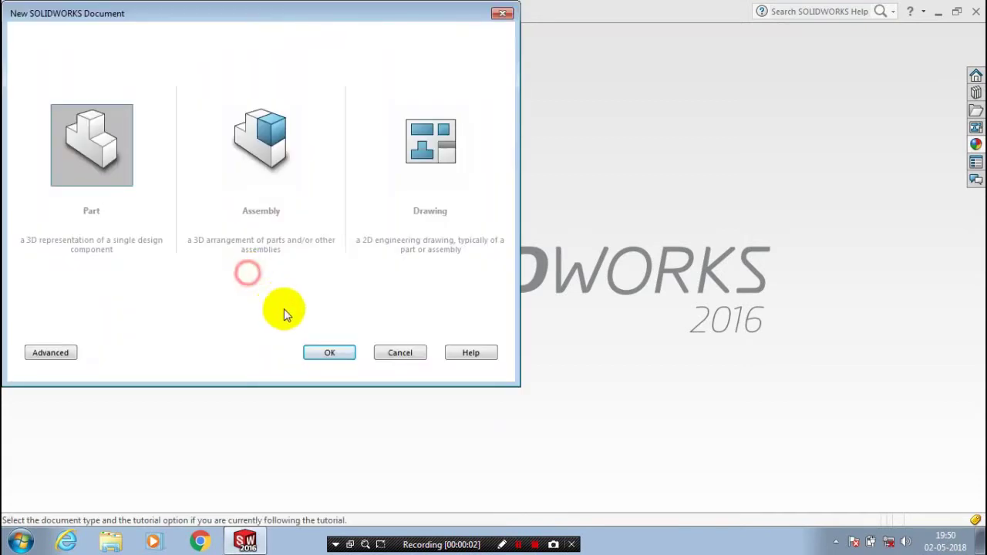
pyautogui.click(321, 352)
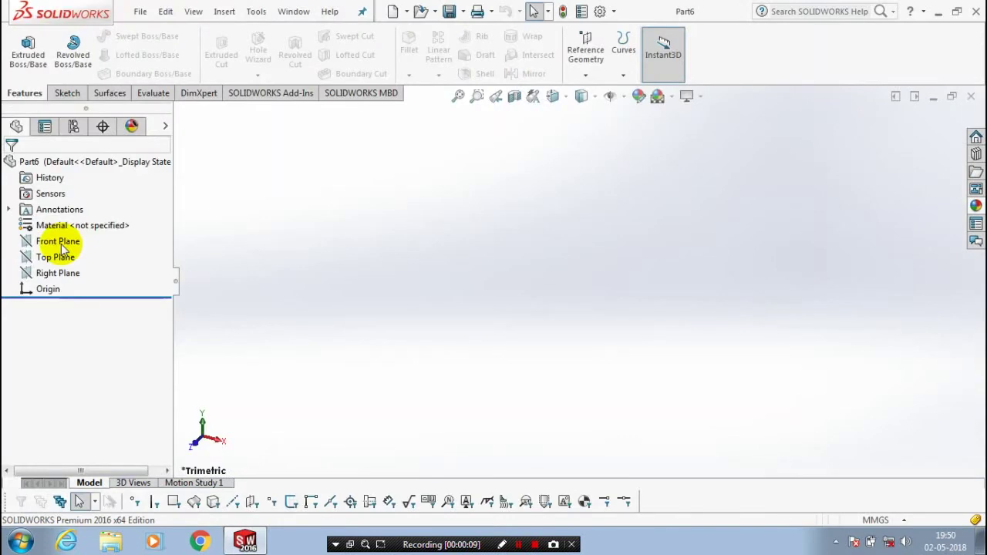
# Step: View the Front Plane normal to the screen and draw a circle centred on the origin
pyautogui.rightClick(62, 244)
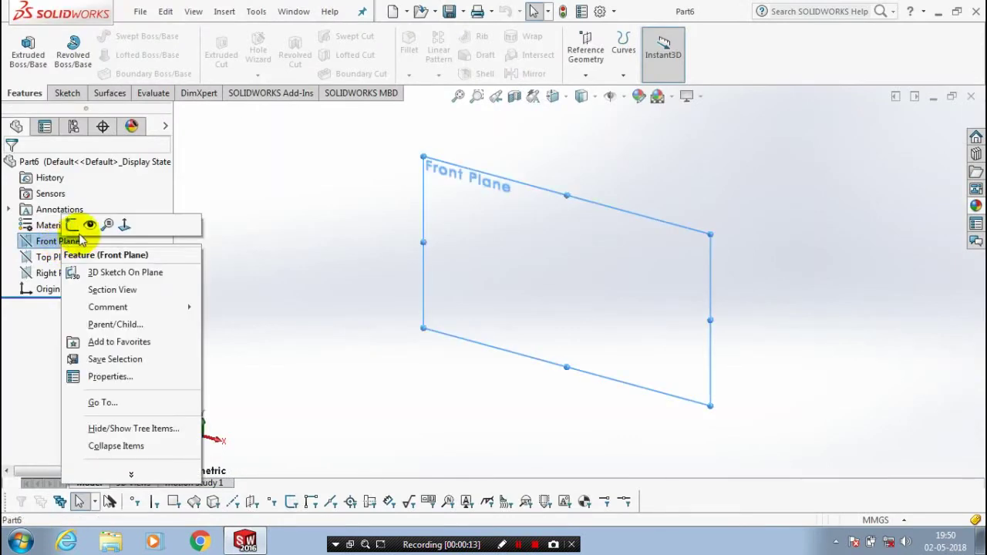
pyautogui.click(125, 225)
pyautogui.click(67, 92)
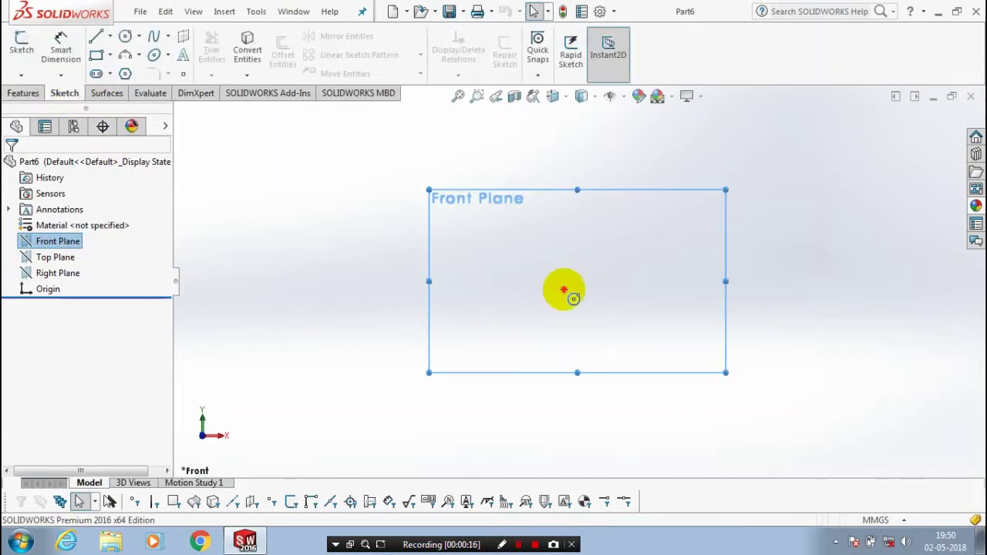
pyautogui.click(577, 281)
pyautogui.click(623, 353)
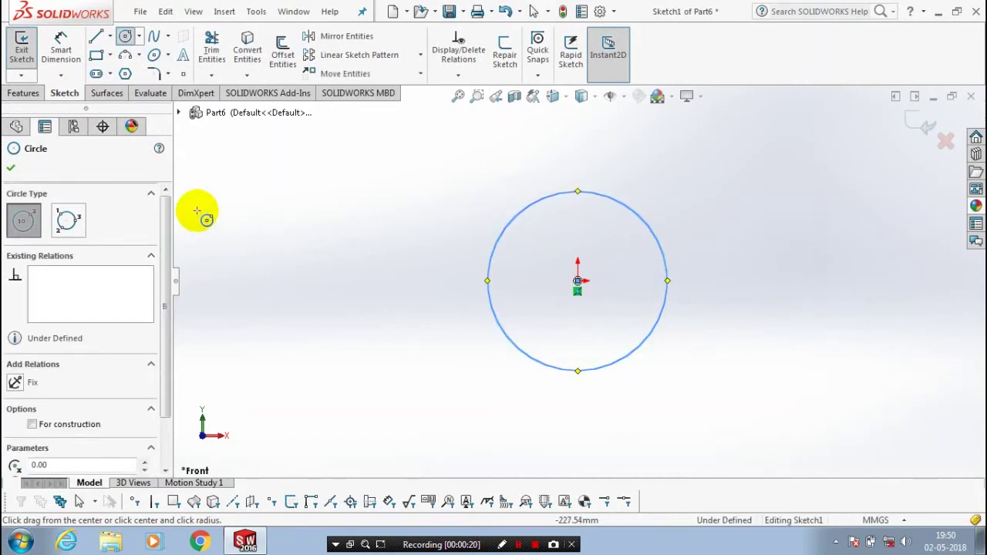
pyautogui.click(11, 167)
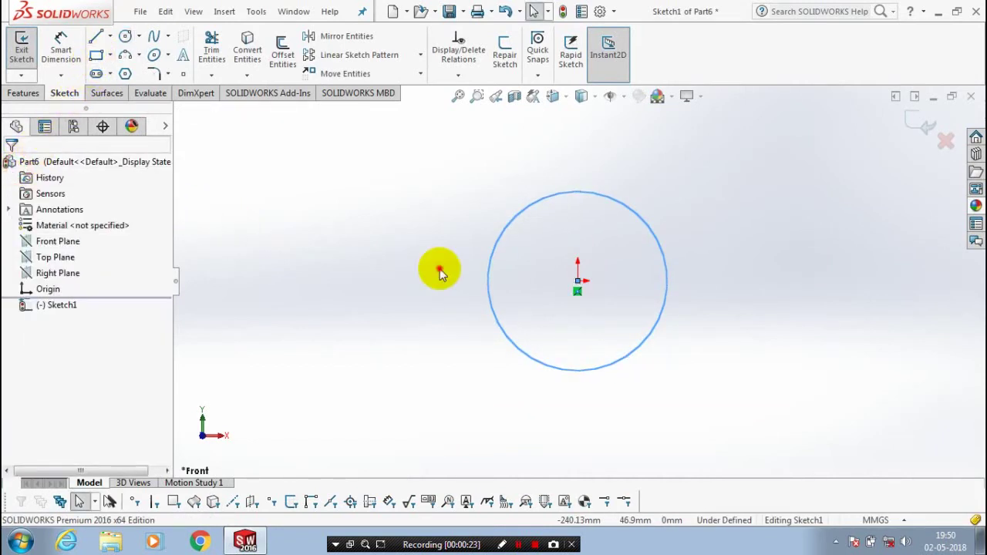
# Step: Dimension the circle to a 375 mm diameter and exit the sketch
pyautogui.click(488, 277)
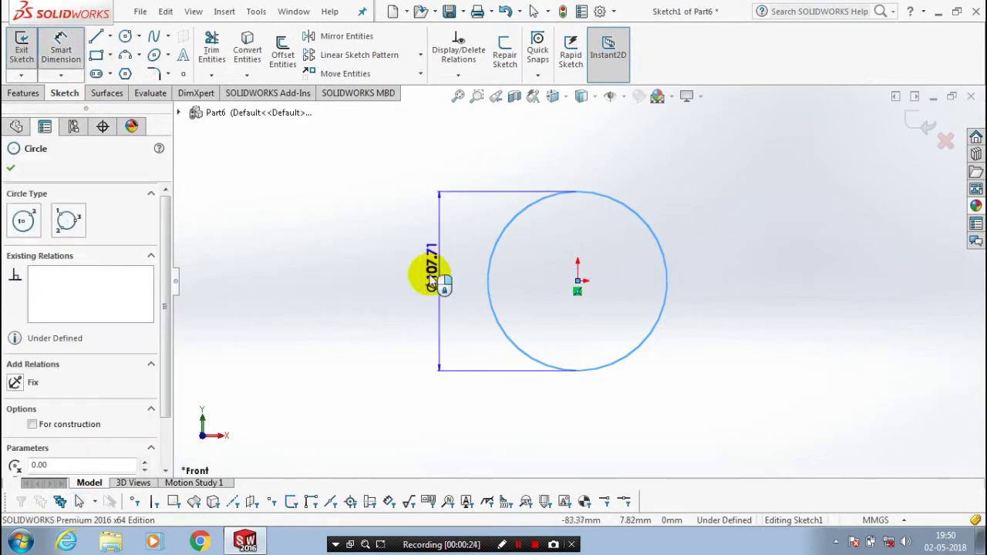
pyautogui.click(409, 284)
pyautogui.write('75')
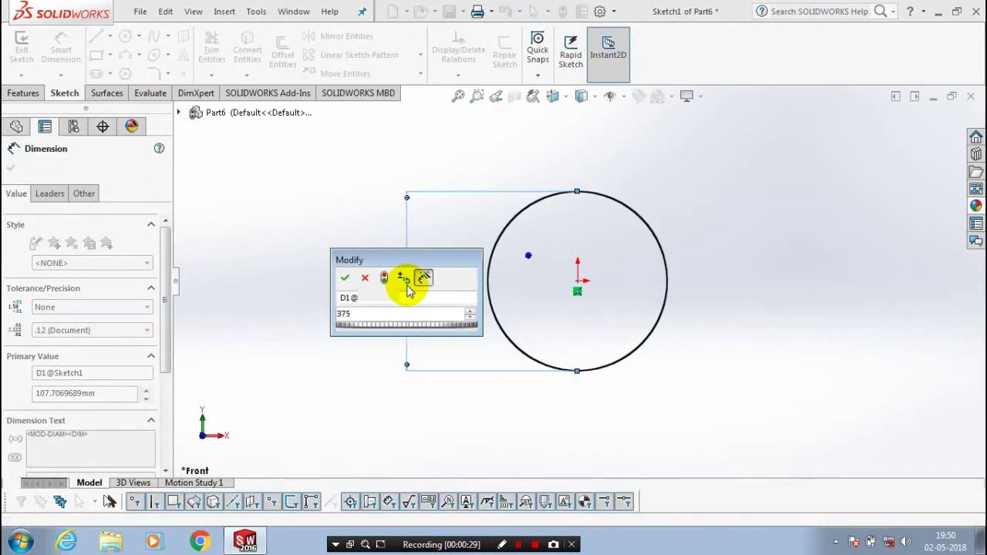
pyautogui.press('Return')
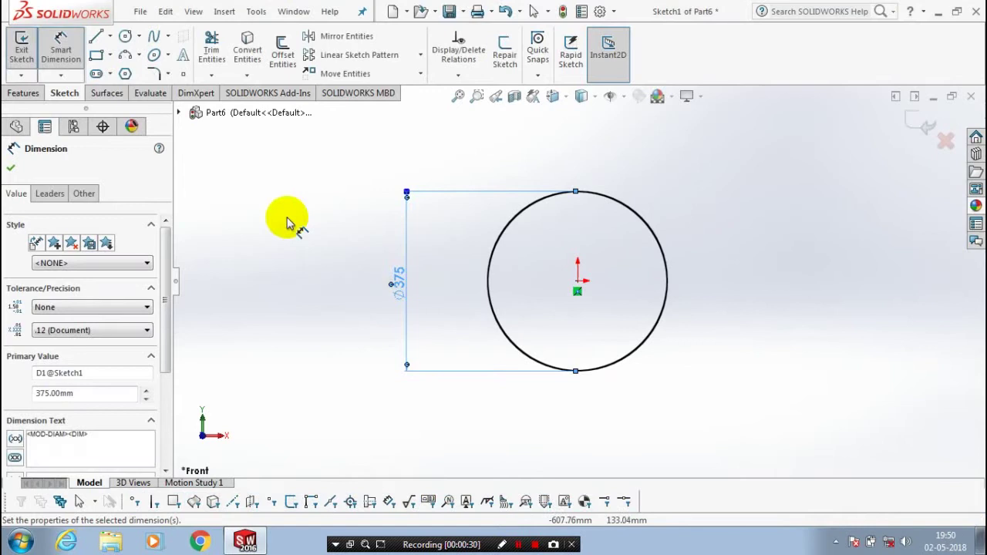
pyautogui.click(11, 167)
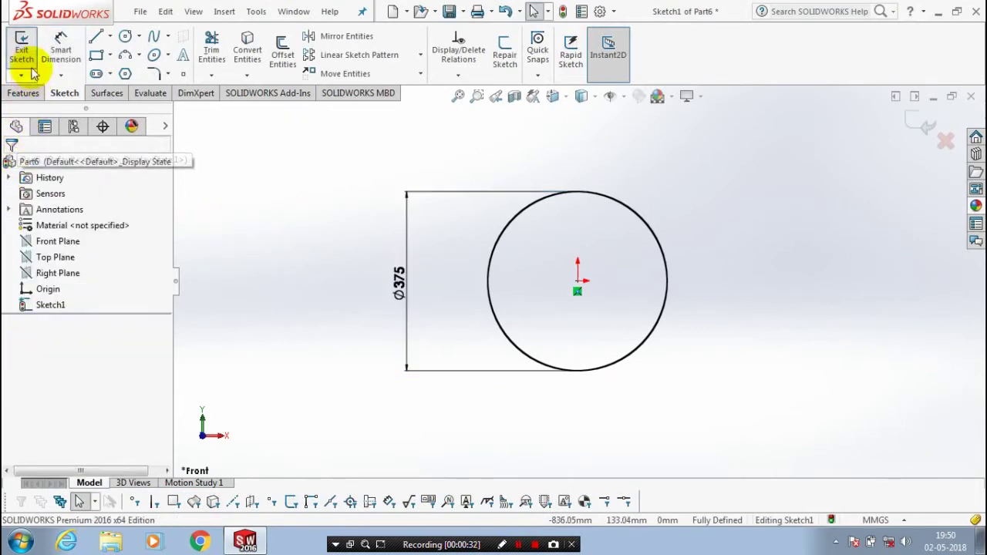
pyautogui.click(21, 46)
# Step: Extrude Sketch1 as a blind boss 375 mm deep into a solid cylinder
pyautogui.click(32, 95)
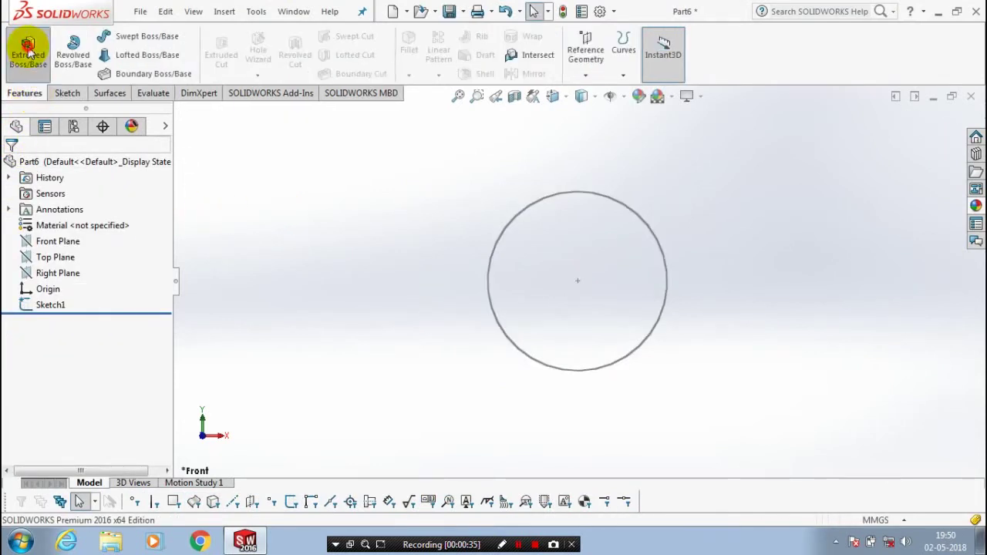
pyautogui.click(25, 47)
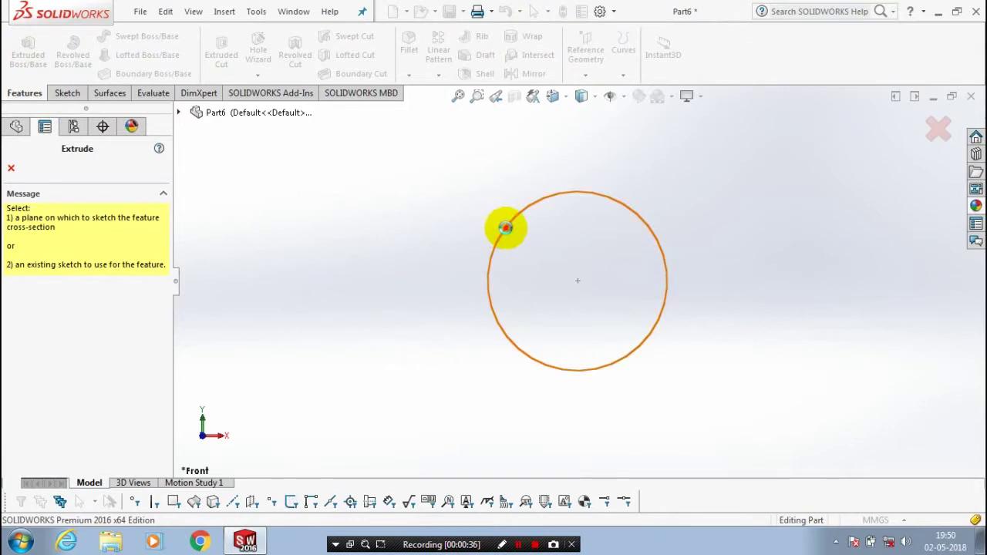
pyautogui.click(505, 227)
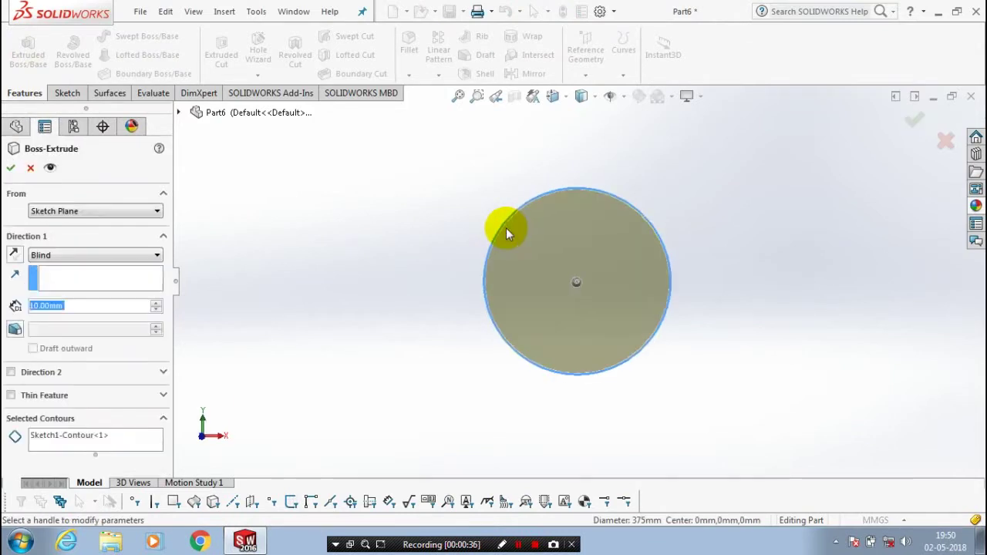
pyautogui.click(568, 294)
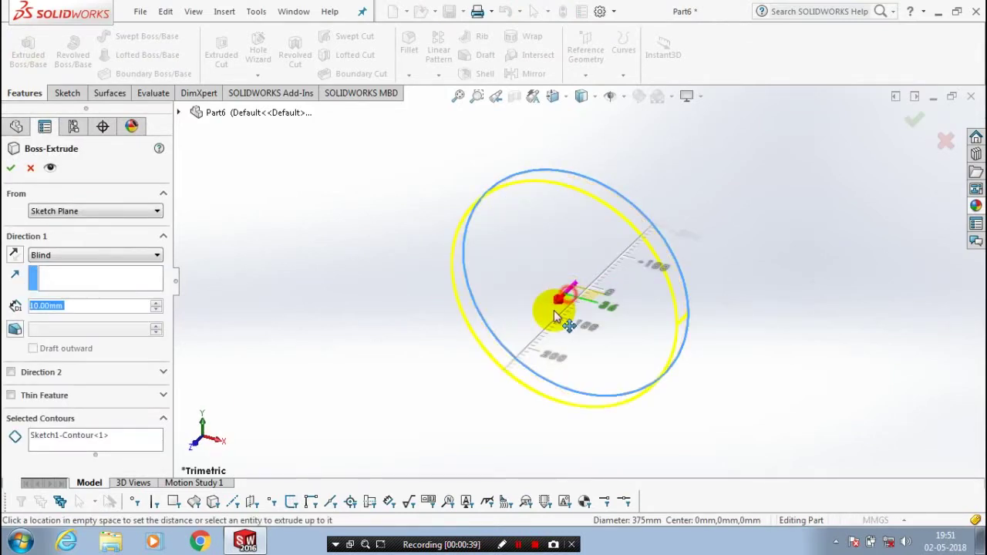
pyautogui.click(103, 306)
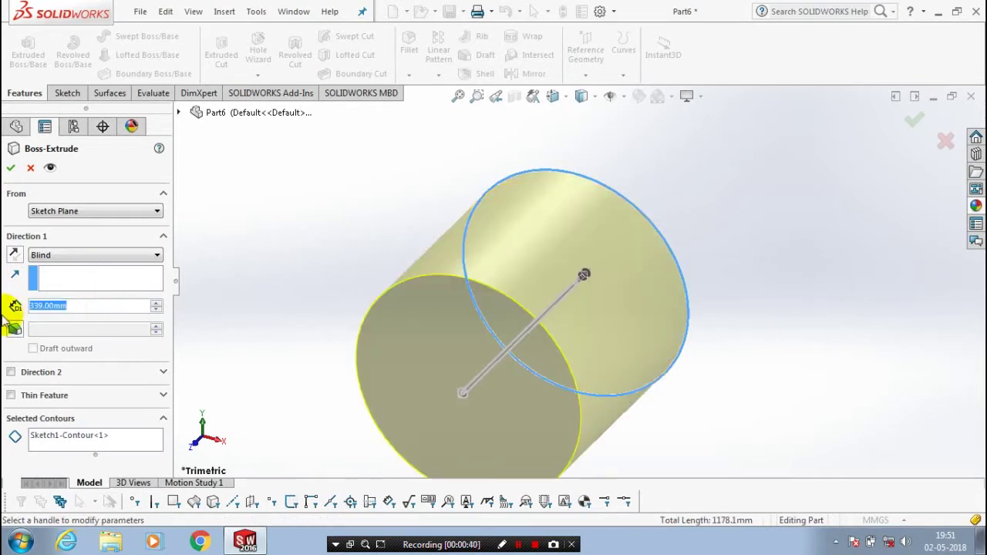
pyautogui.write('3')
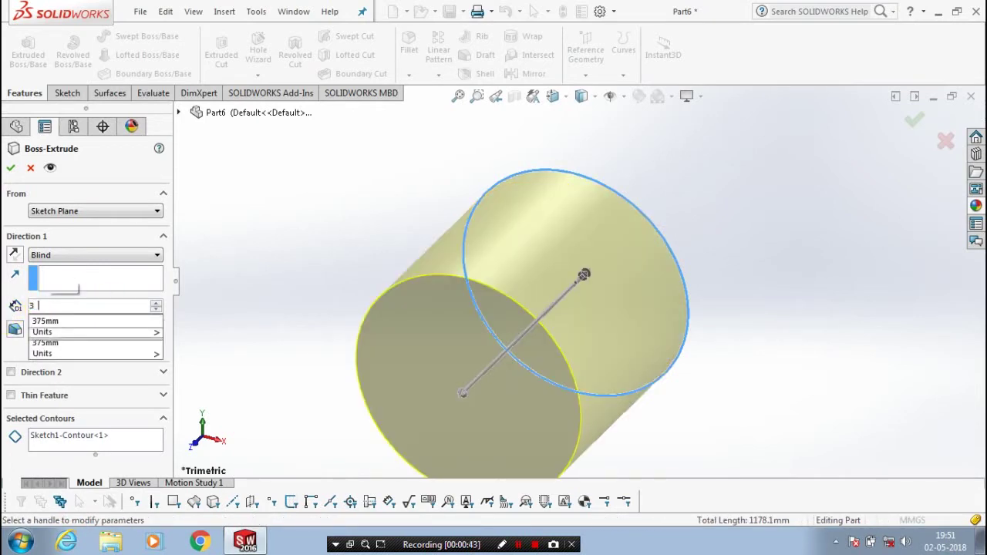
pyautogui.write('75')
pyautogui.press('Return')
pyautogui.moveTo(403, 315); pyautogui.dragTo(320, 171, button='middle')
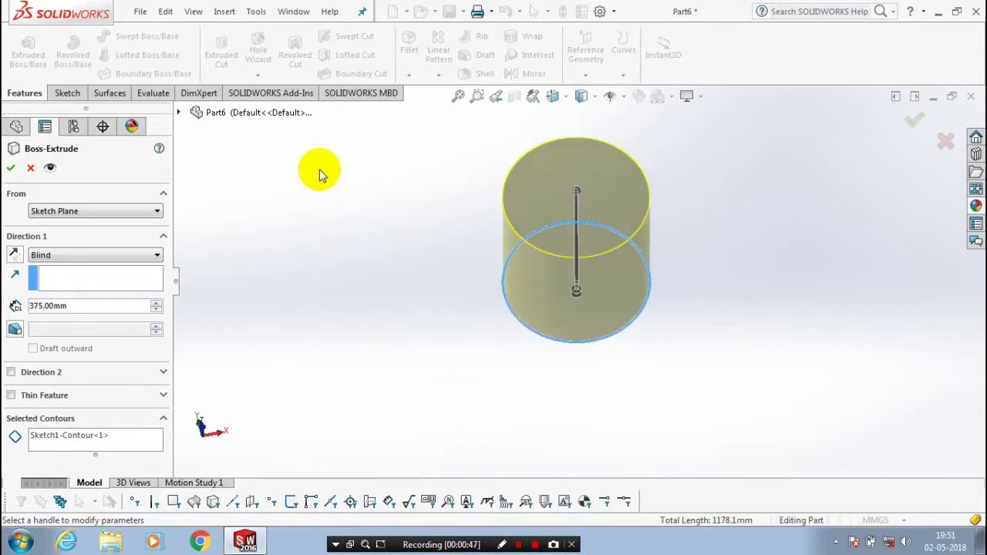
pyautogui.click(11, 167)
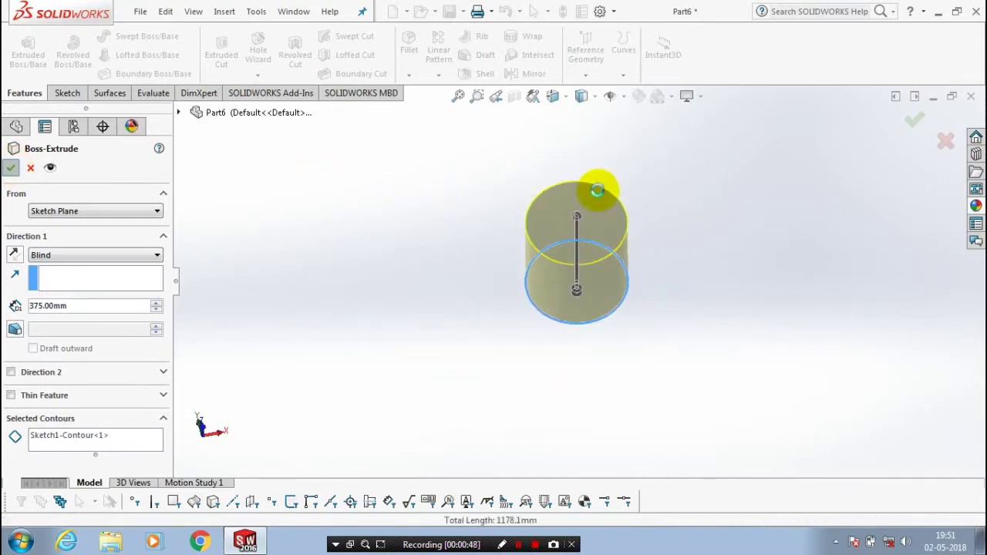
pyautogui.scroll(-2, 701, 191)
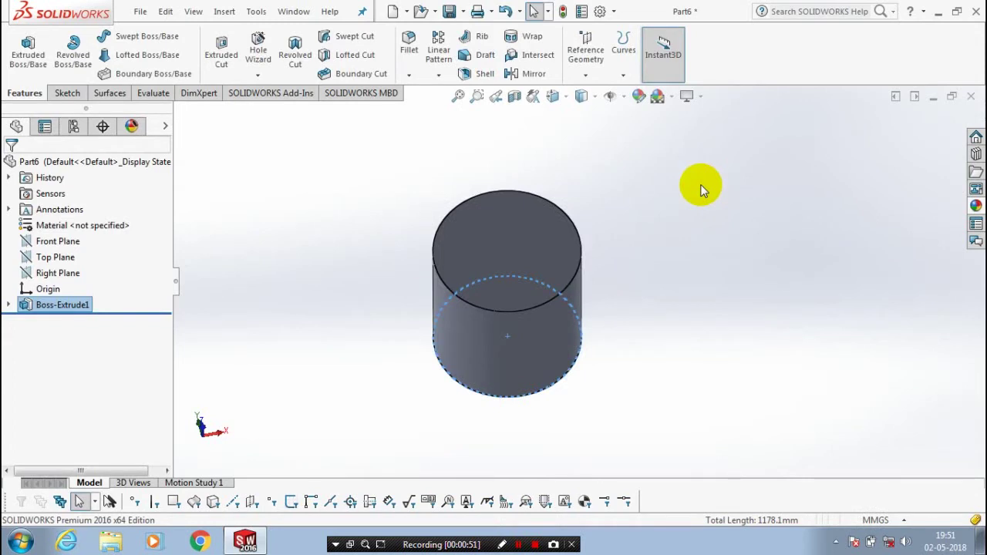
# Step: Fillet the cylinder's bottom circular edge with a 20 mm radius
pyautogui.moveTo(701, 190); pyautogui.dragTo(518, 213, button='middle')
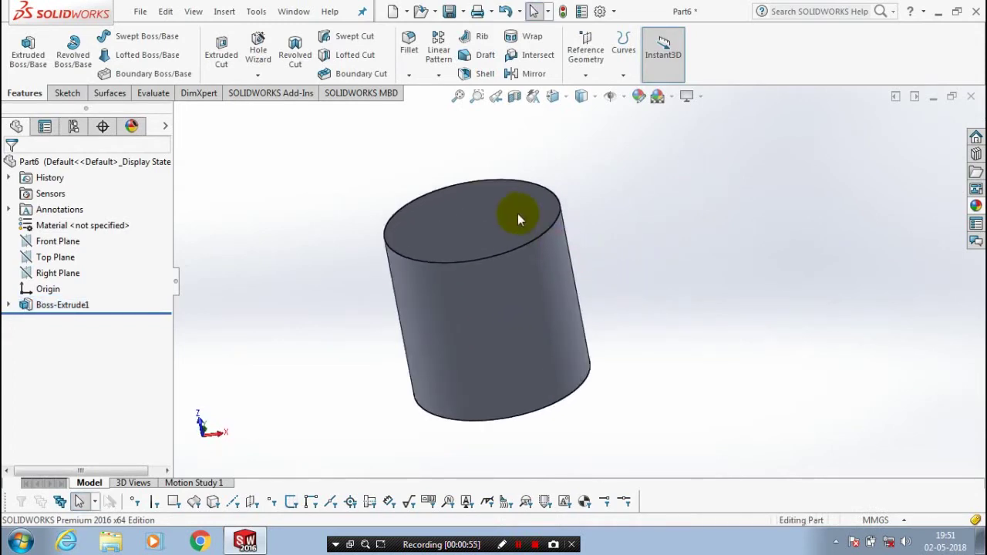
pyautogui.click(409, 54)
pyautogui.click(583, 383)
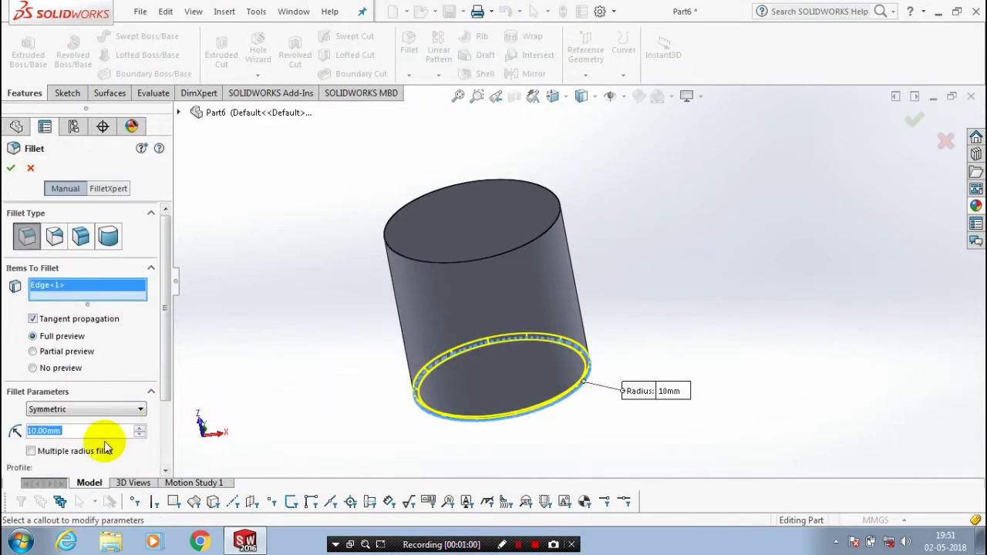
pyautogui.write('20')
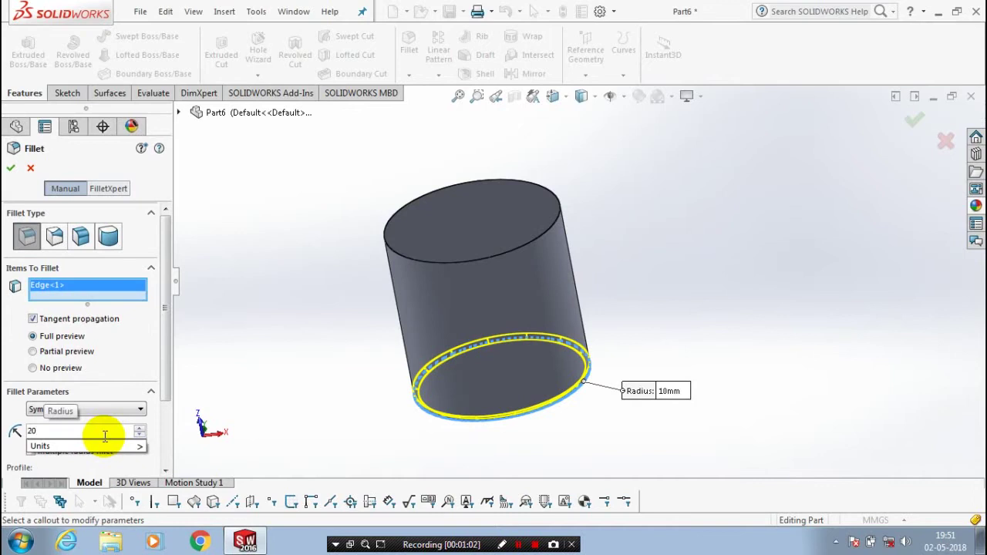
pyautogui.press('Return')
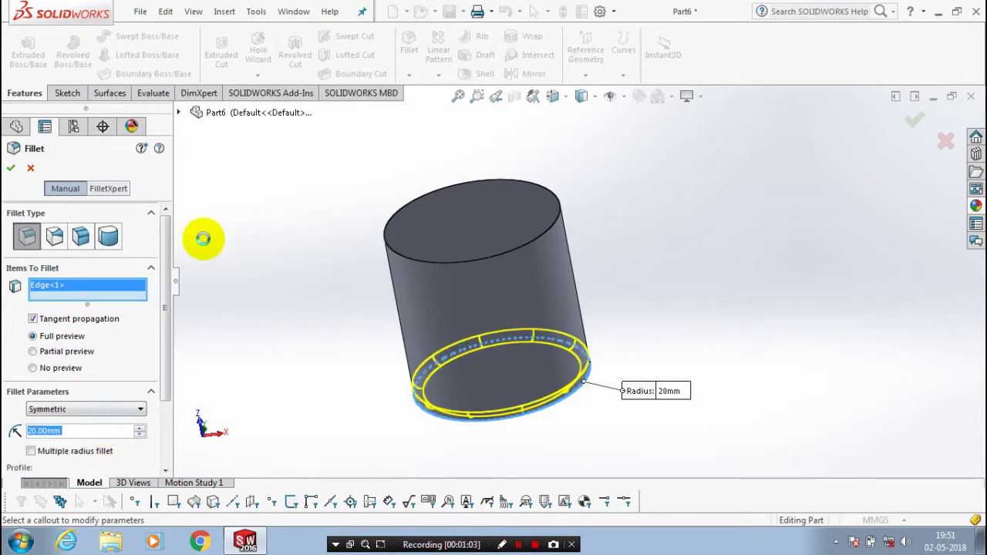
pyautogui.rightClick(289, 268)
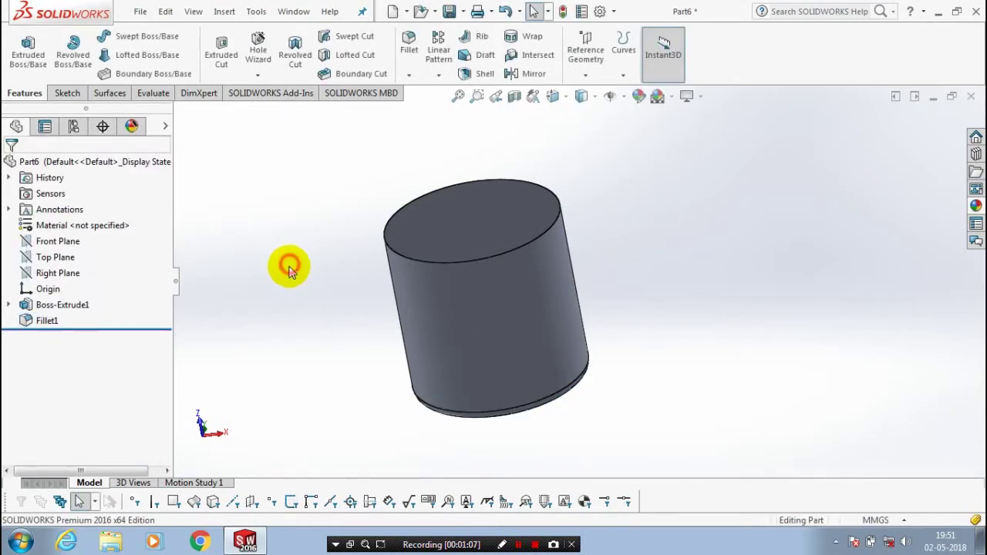
# Step: Start a new sketch on the Top Plane, viewed normal to it
pyautogui.rightClick(80, 260)
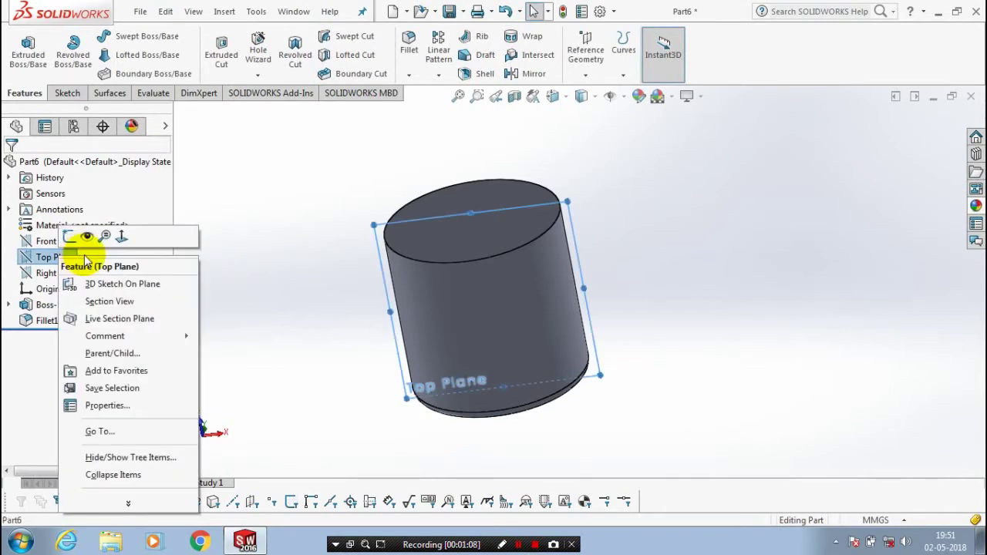
pyautogui.click(122, 238)
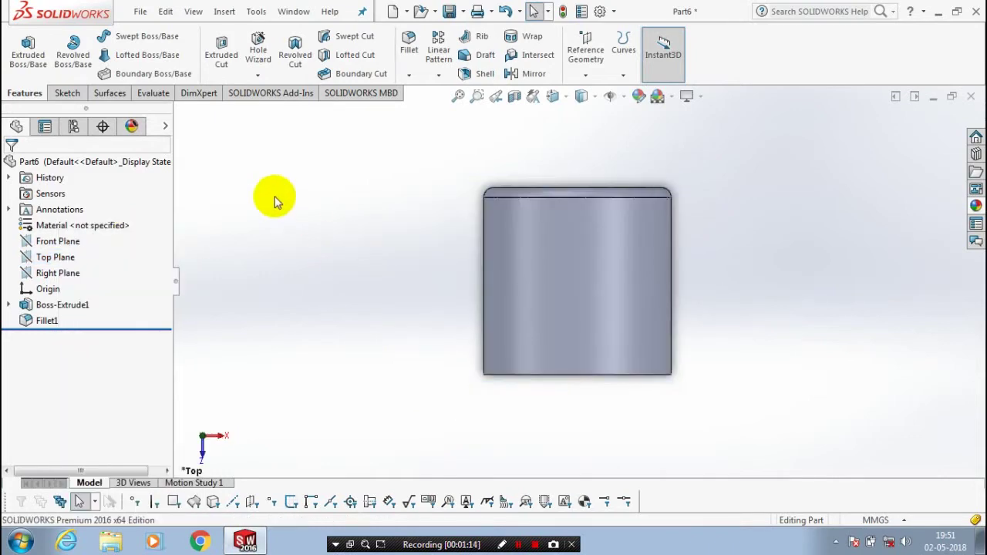
pyautogui.click(64, 96)
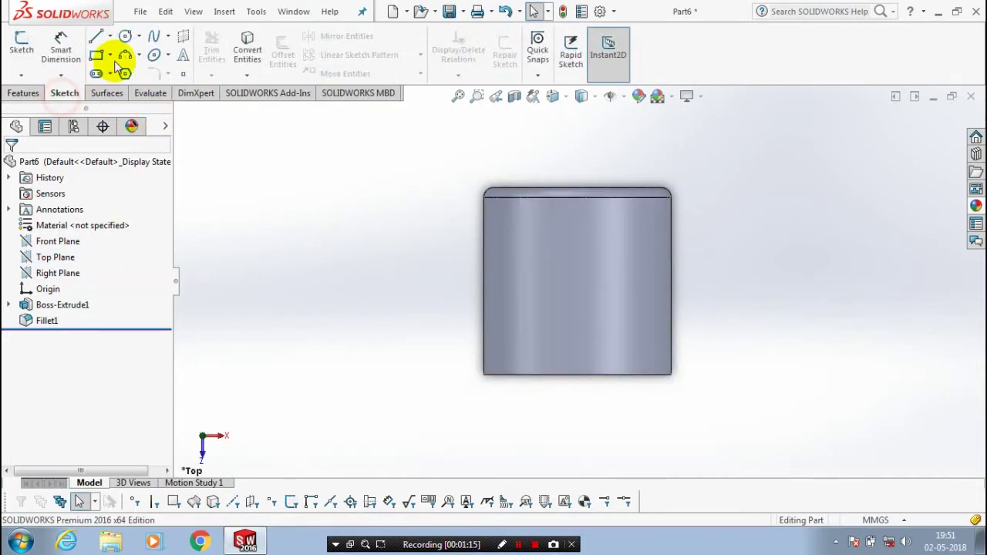
pyautogui.click(115, 63)
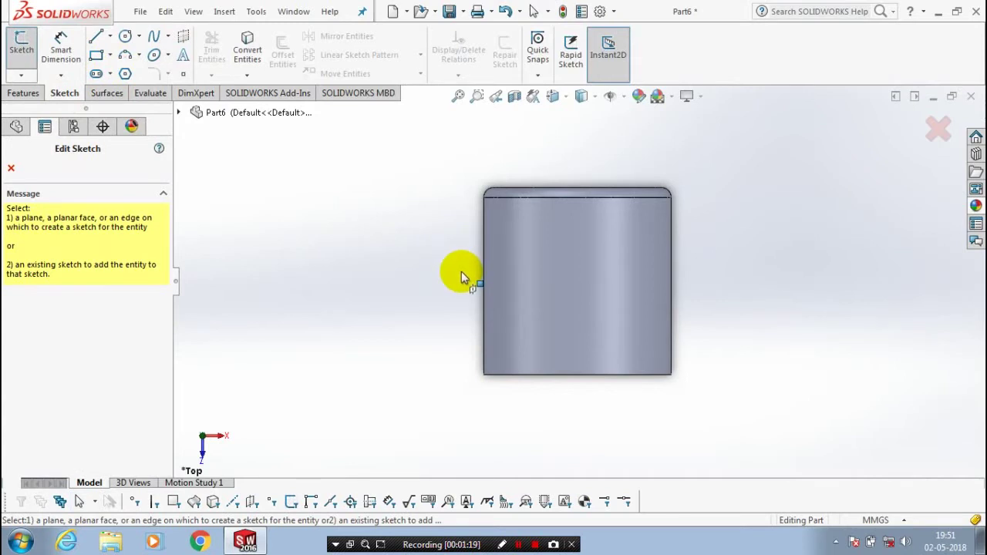
pyautogui.click(178, 112)
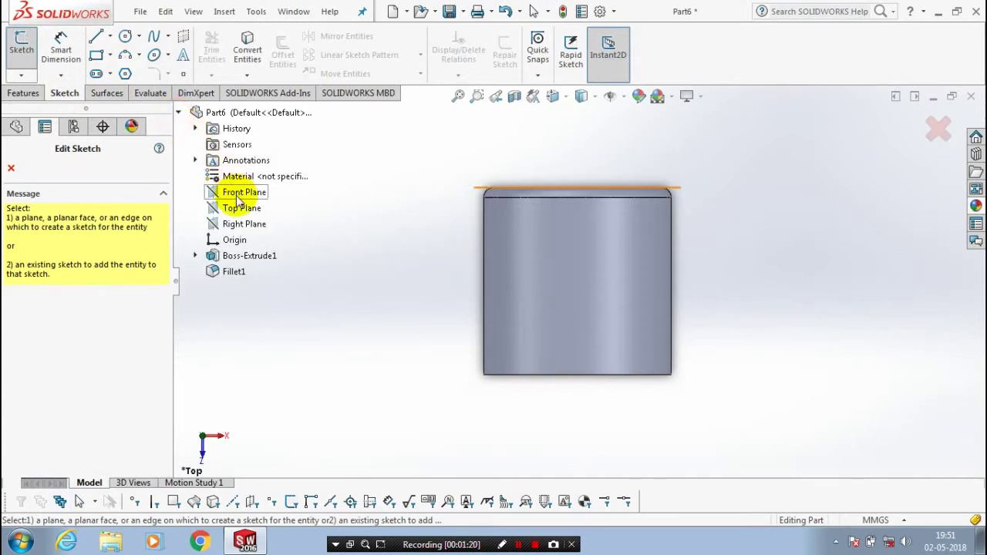
pyautogui.click(241, 209)
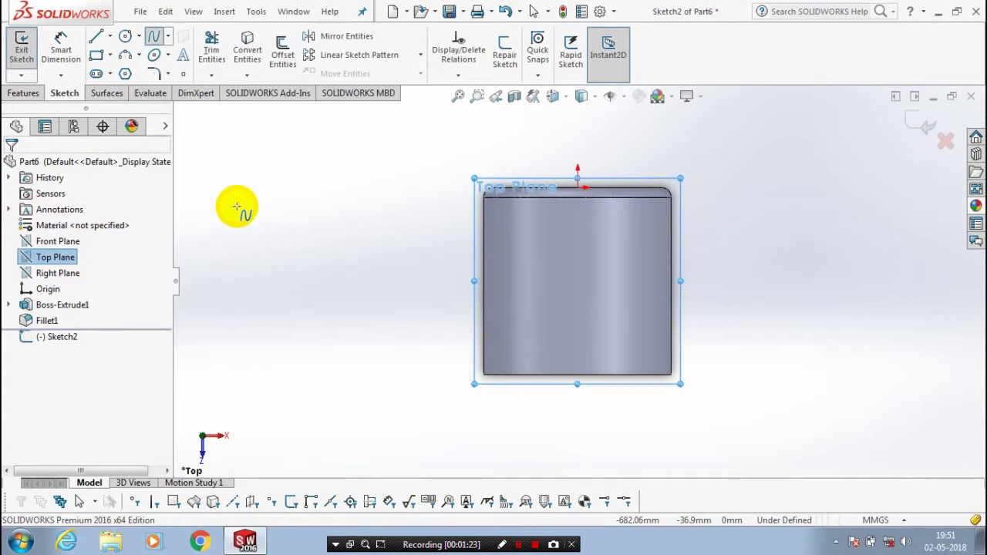
# Step: Draw a four-point wavy spline across the cylinder, nudge its low point, and exit the sketch
pyautogui.click(452, 270)
pyautogui.click(541, 236)
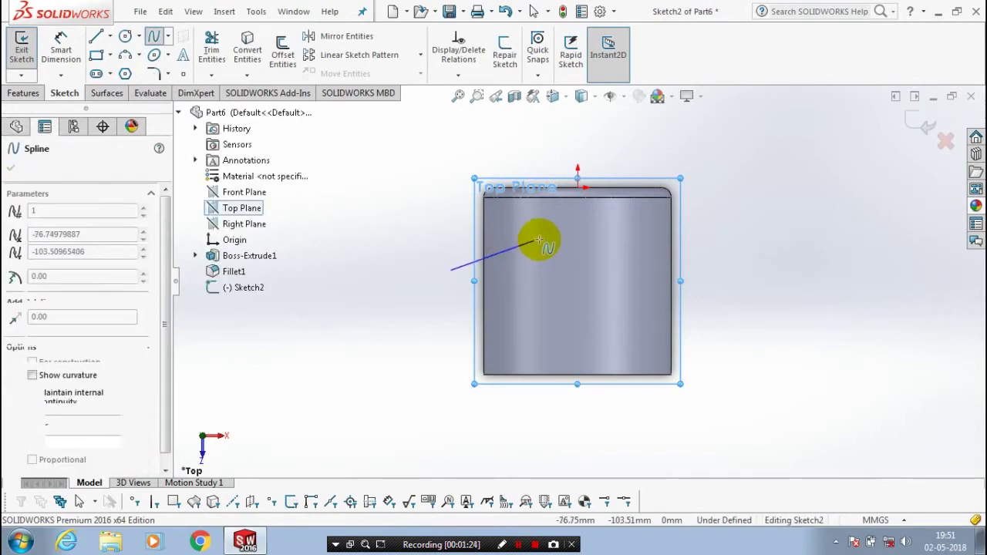
pyautogui.click(633, 282)
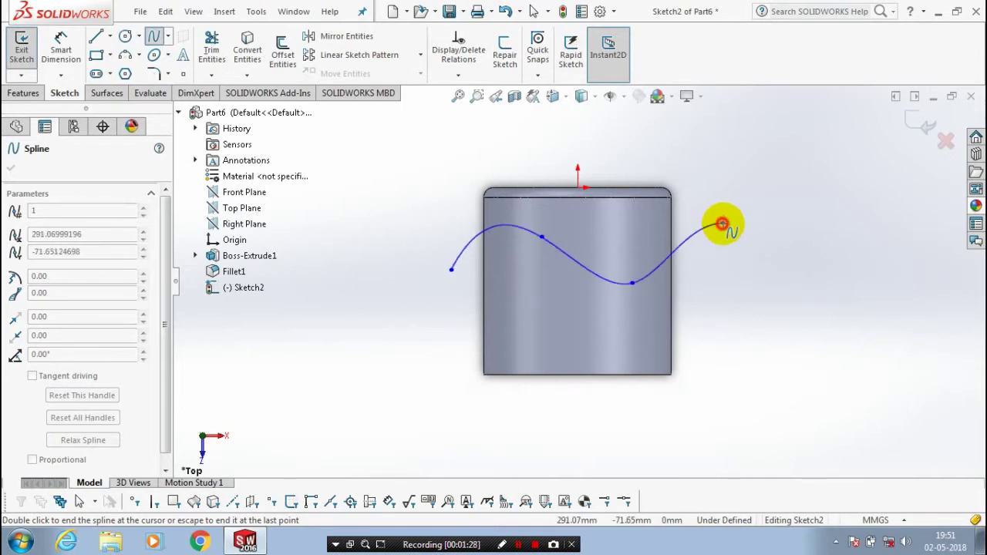
pyautogui.click(723, 223)
pyautogui.press('Escape')
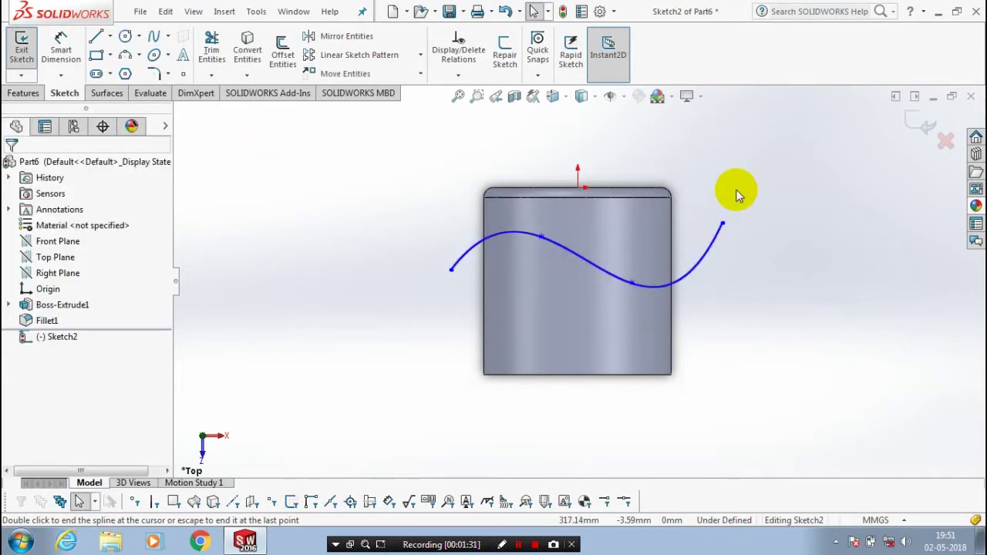
pyautogui.click(632, 283)
pyautogui.moveTo(642, 279)
pyautogui.mouseDown()
pyautogui.moveTo(643, 265)
pyautogui.moveTo(639, 277)
pyautogui.mouseUp()
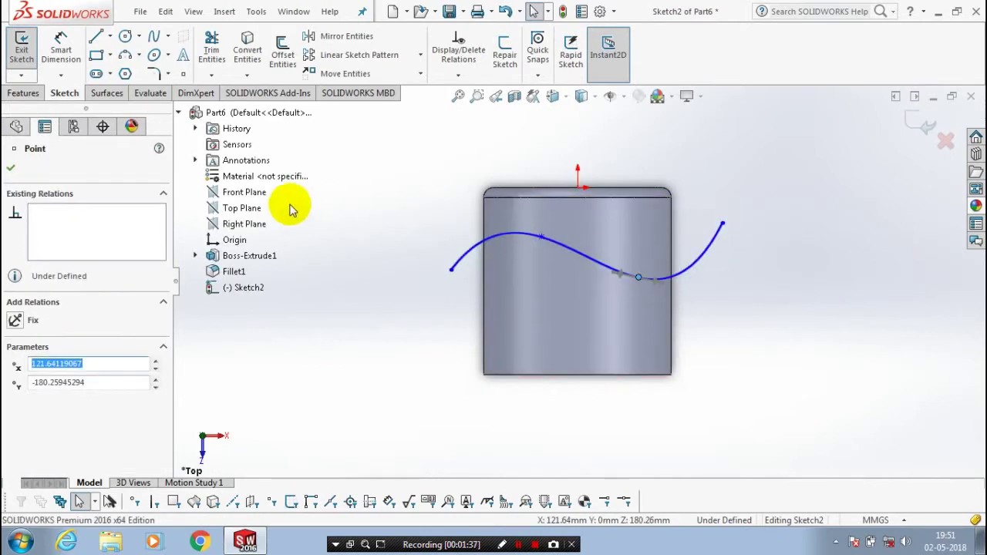
pyautogui.click(11, 167)
pyautogui.click(74, 93)
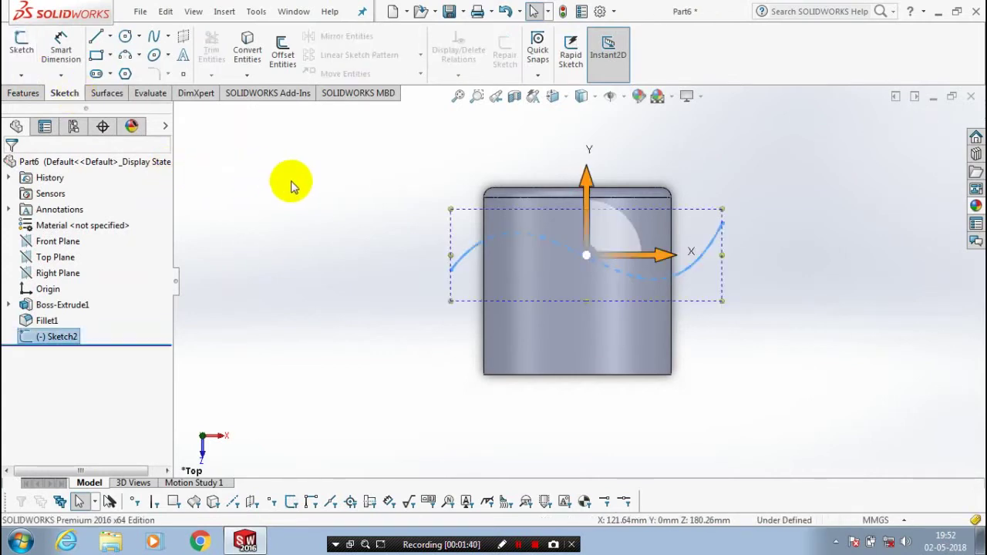
pyautogui.click(288, 213)
# Step: Project the Sketch2 spline onto the cylinder's side face as Curve1
pyautogui.press('z')
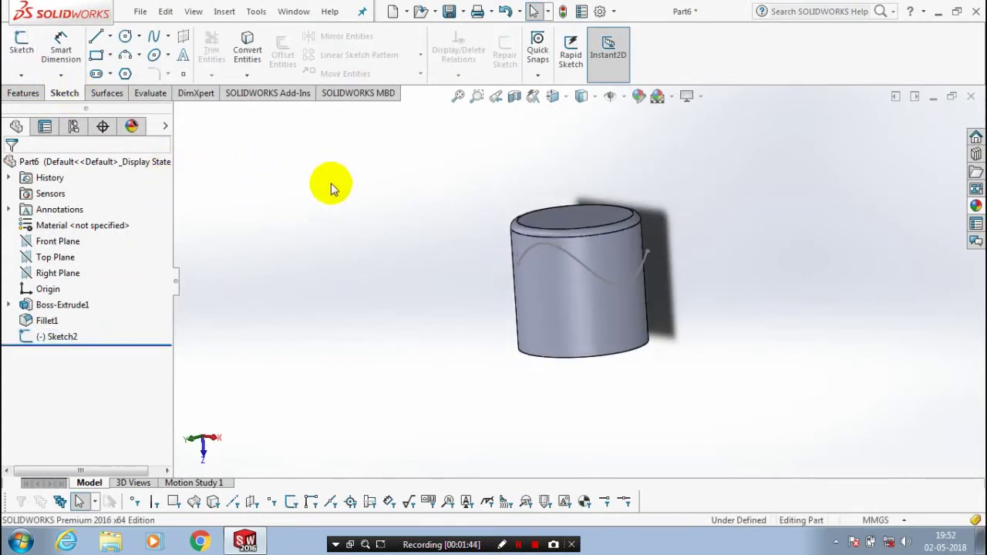
pyautogui.click(23, 92)
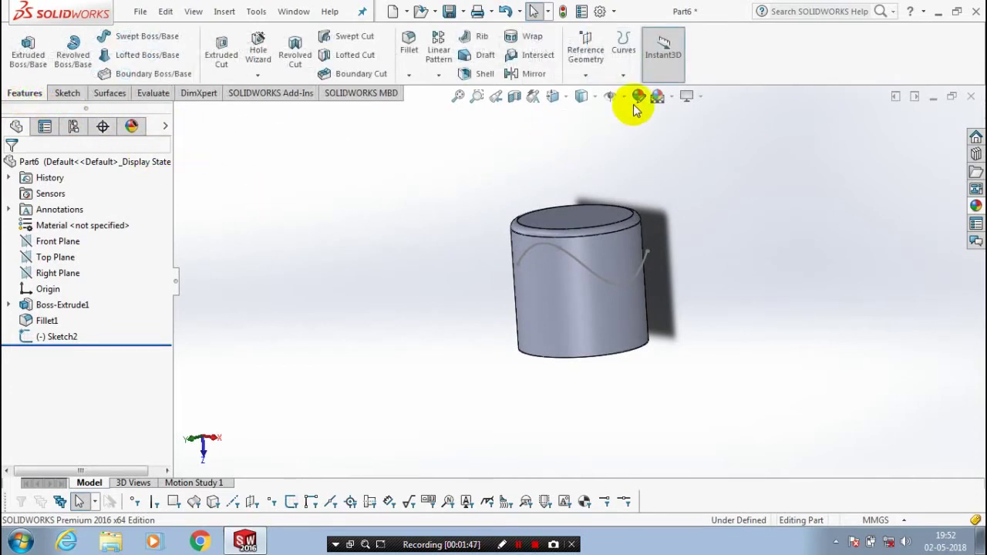
pyautogui.click(623, 50)
pyautogui.click(621, 115)
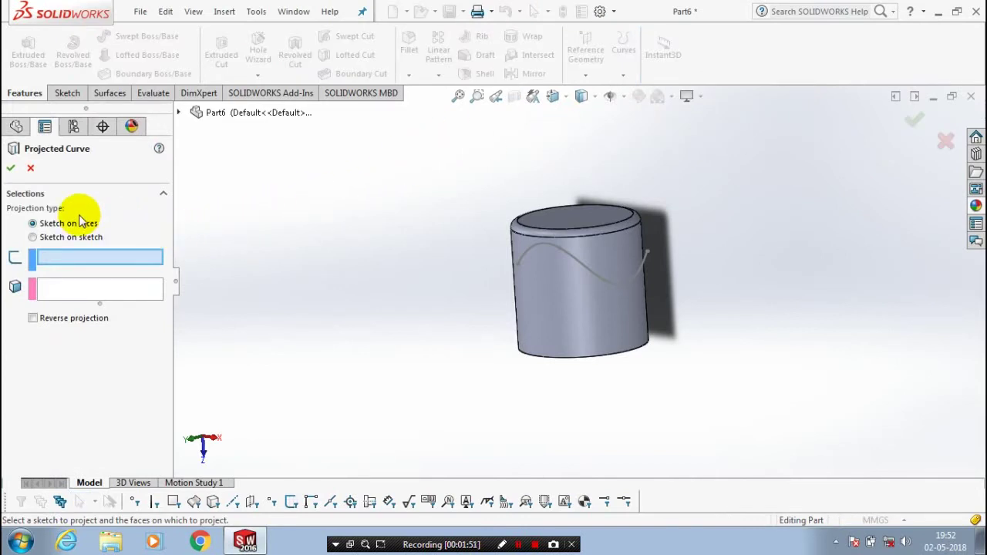
pyautogui.click(626, 281)
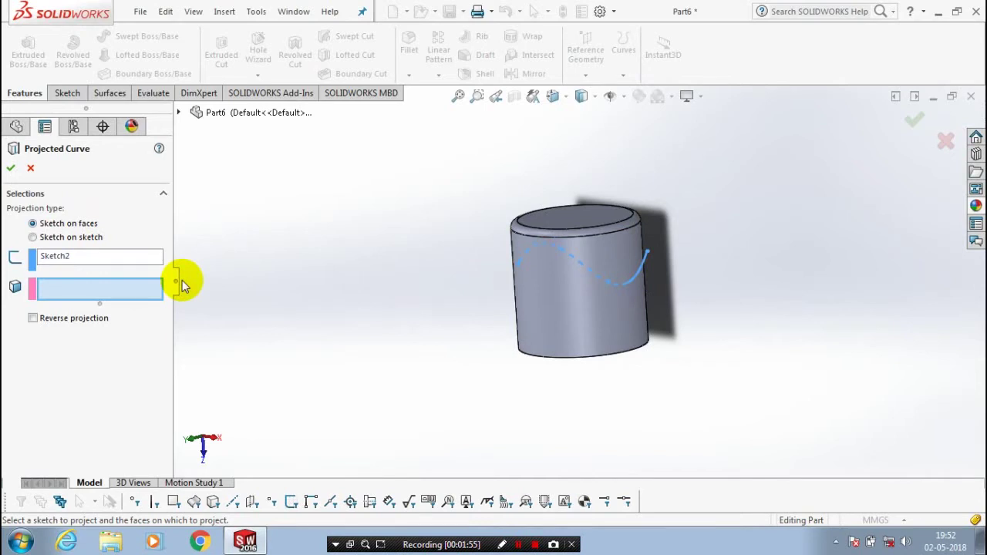
pyautogui.click(549, 308)
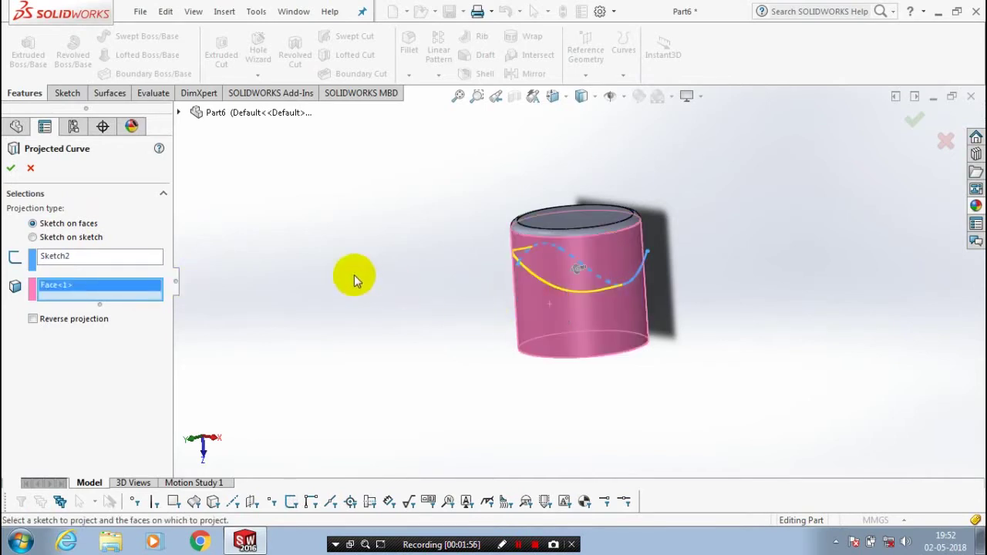
pyautogui.click(11, 168)
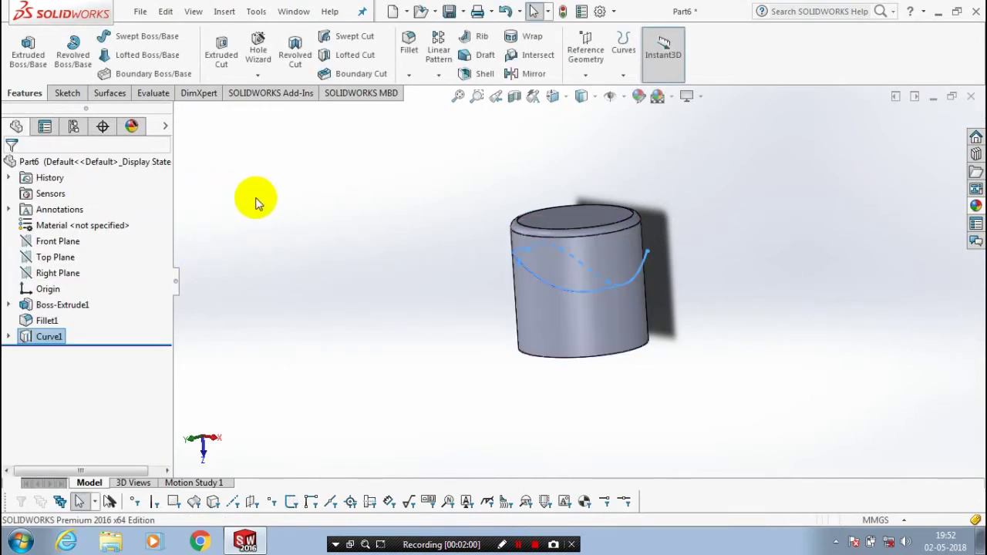
pyautogui.moveTo(397, 204); pyautogui.dragTo(383, 238, button='middle')
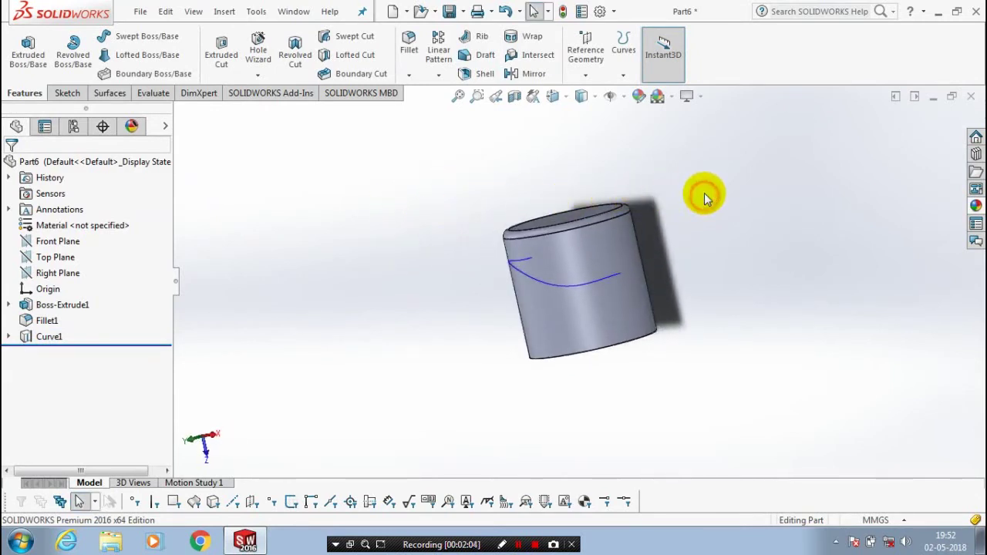
pyautogui.moveTo(352, 265); pyautogui.dragTo(434, 280, button='middle')
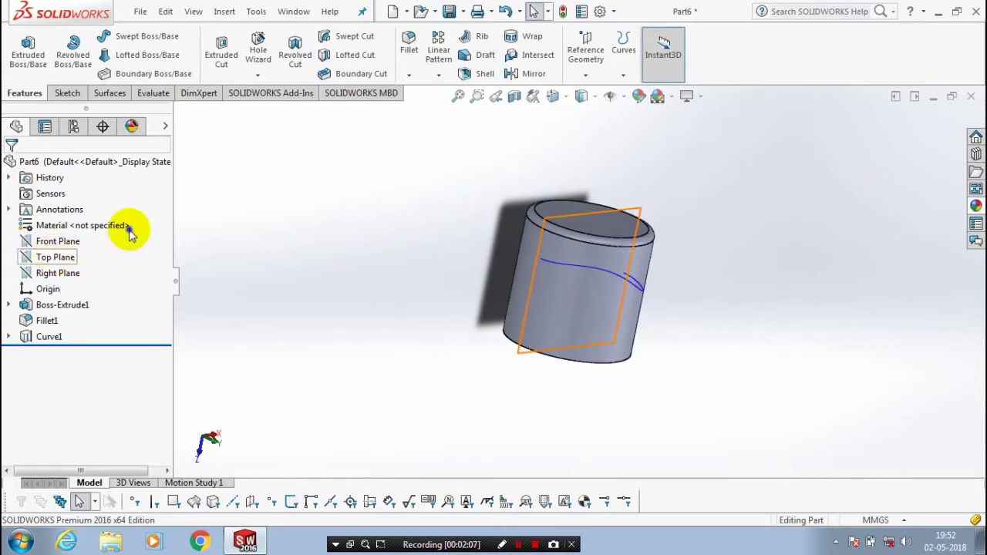
# Step: On the Top Plane, draw a circle of about 50 mm radius at the wave's left end
pyautogui.rightClick(71, 260)
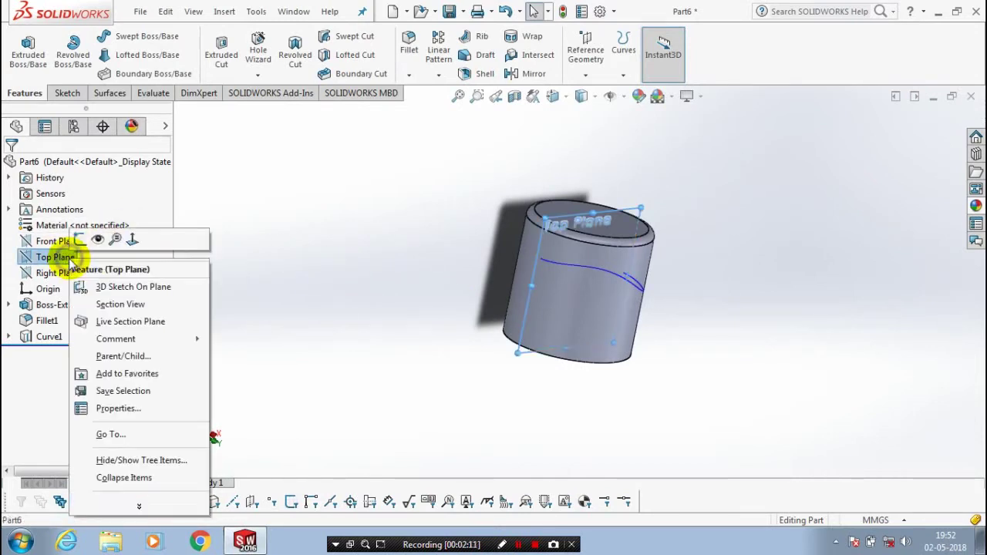
pyautogui.click(198, 132)
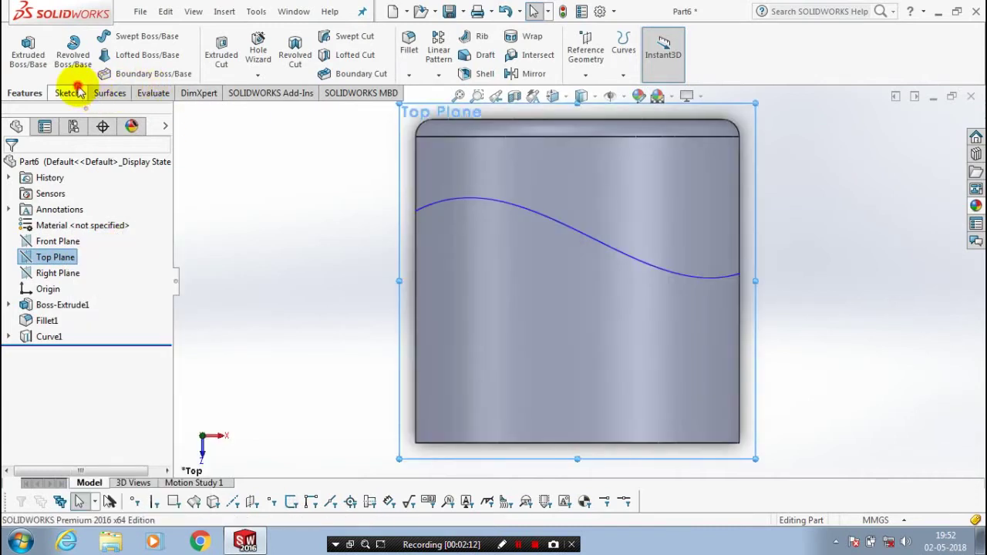
pyautogui.click(67, 92)
pyautogui.click(138, 37)
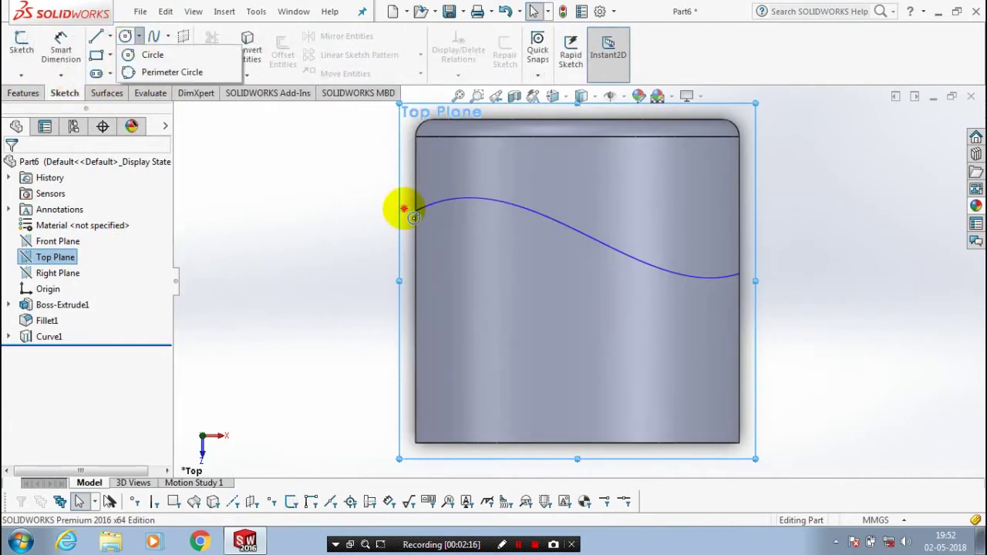
pyautogui.click(404, 208)
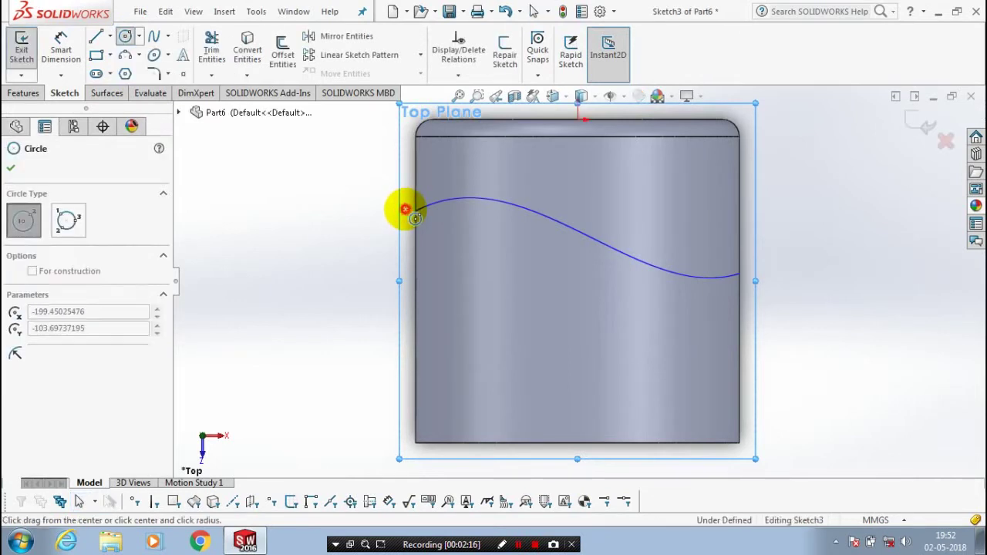
pyautogui.click(389, 247)
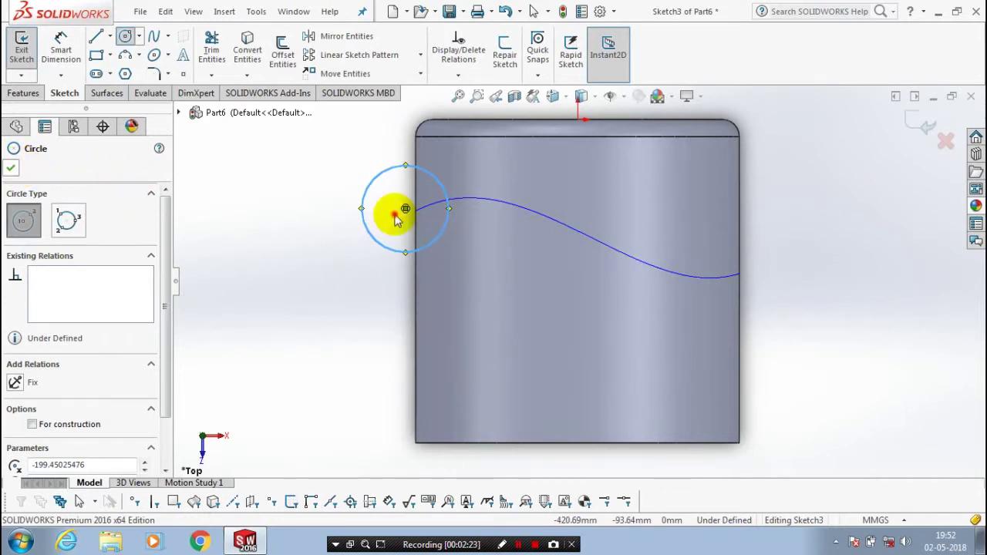
pyautogui.press('Escape')
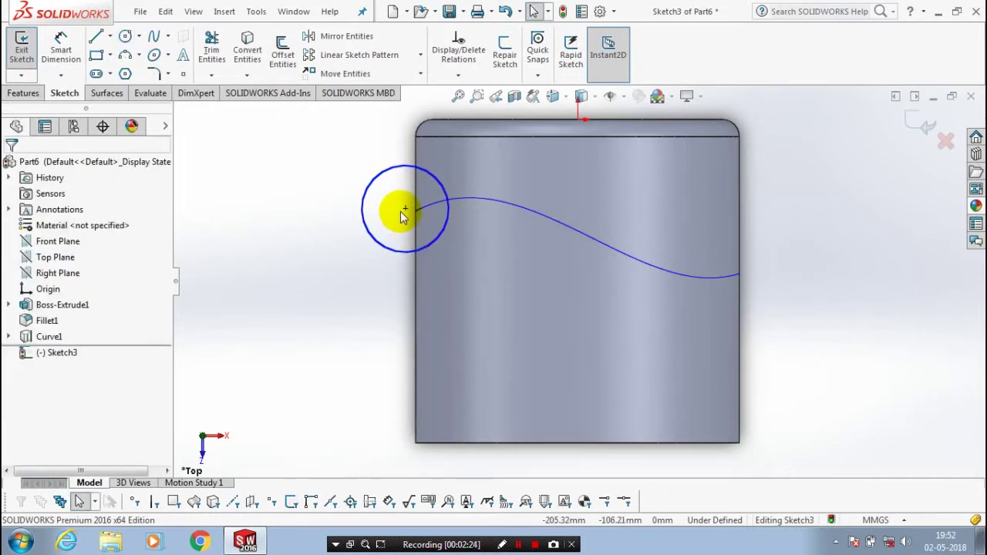
# Step: Shift the circle's centre slightly further left and exit the sketch
pyautogui.click(402, 209)
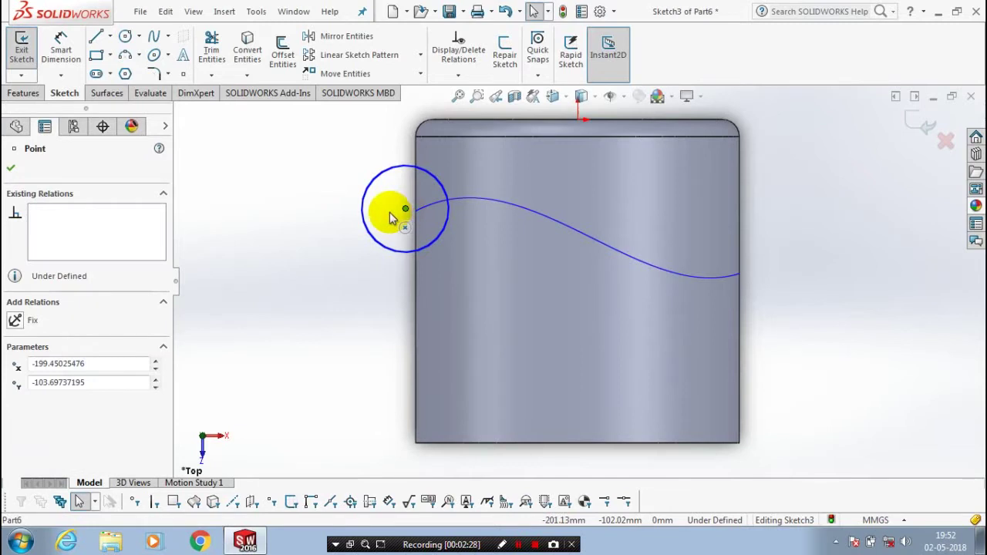
pyautogui.moveTo(404, 209); pyautogui.dragTo(380, 213)
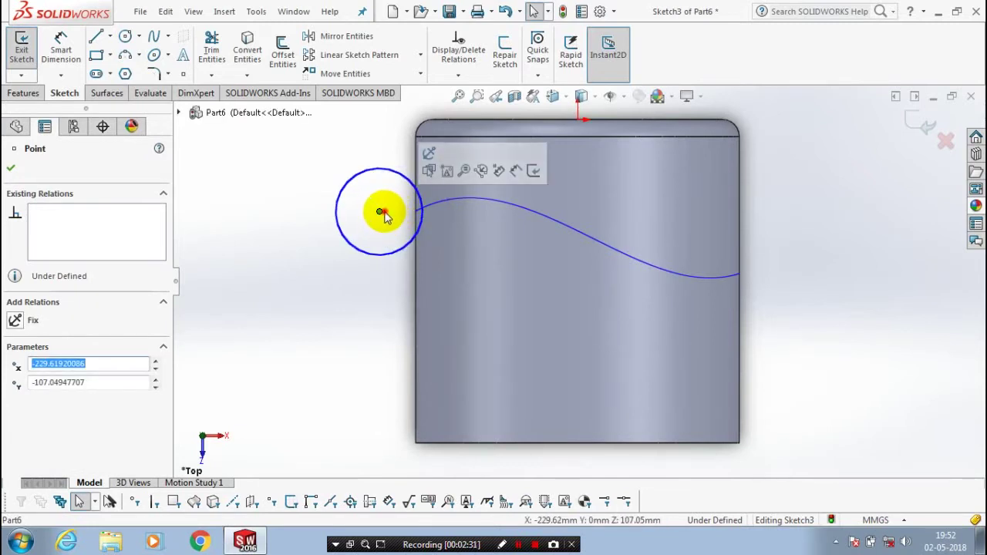
pyautogui.click(380, 212)
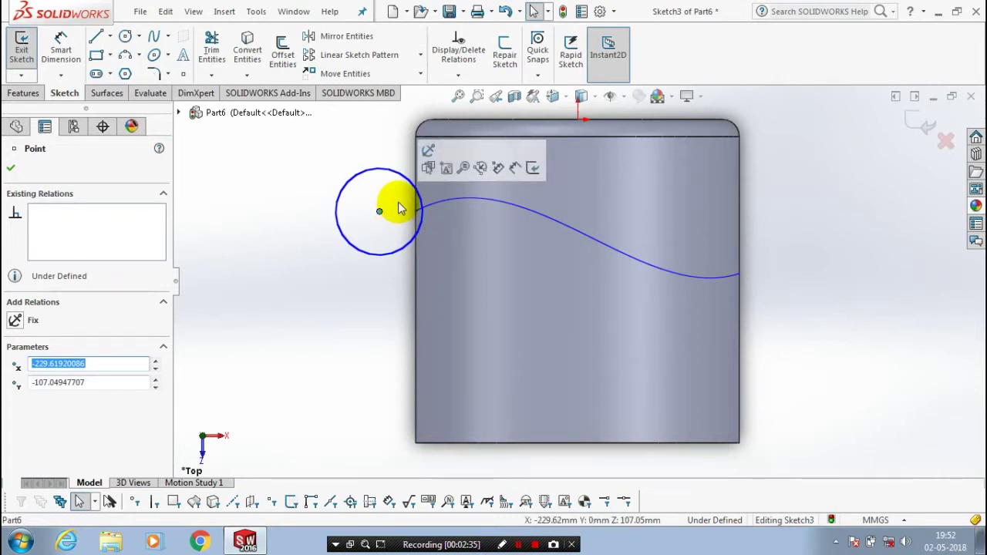
pyautogui.click(10, 167)
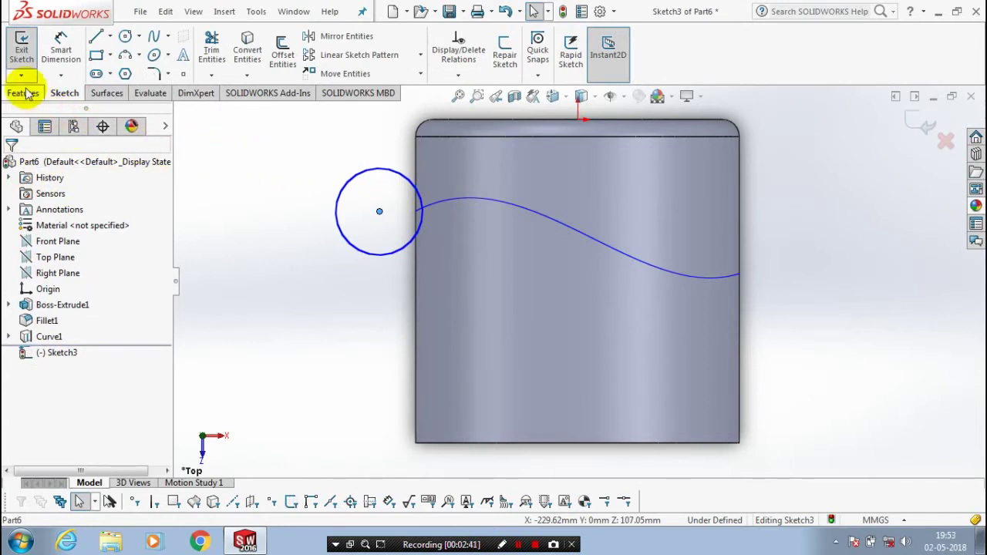
pyautogui.click(21, 51)
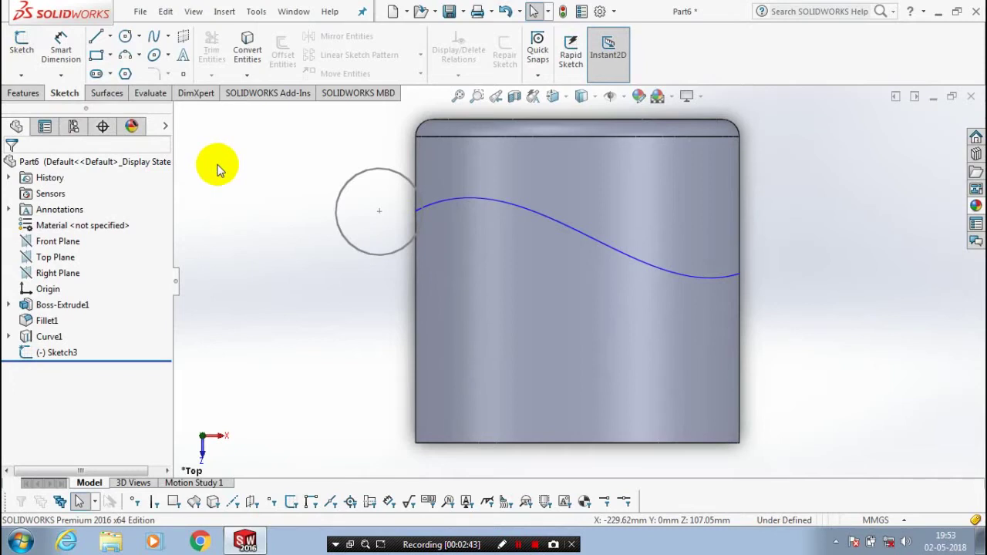
# Step: Sweep-cut the circle profile along the wavy curve to create Cut-Sweep1
pyautogui.click(34, 98)
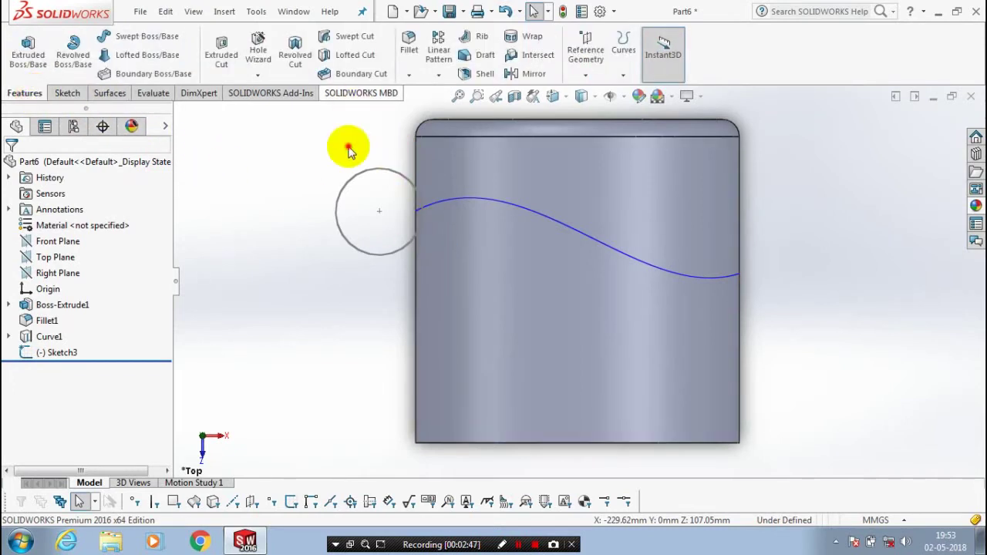
pyautogui.click(370, 169)
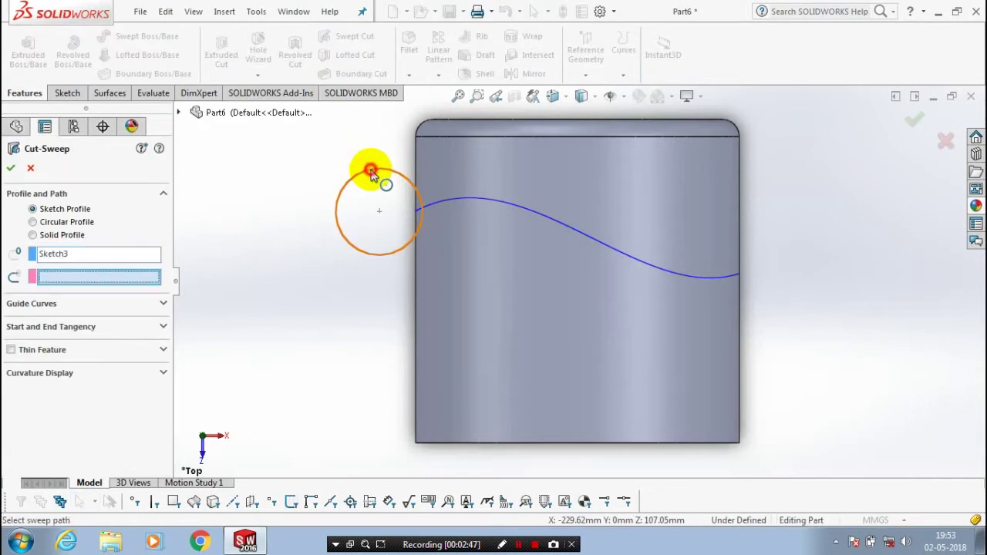
pyautogui.click(467, 202)
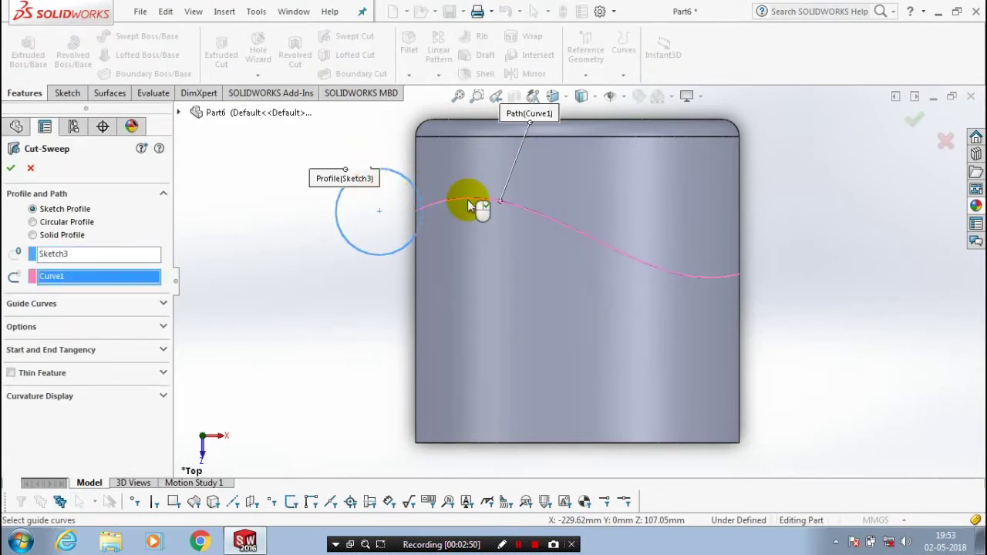
pyautogui.click(11, 167)
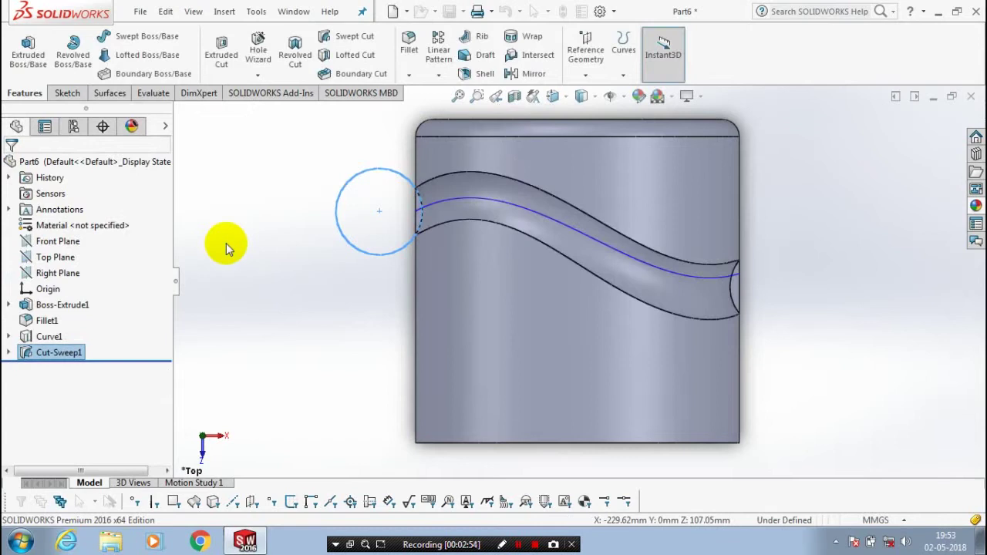
# Step: Hide Curve1 and orbit the part to a tilted view
pyautogui.click(248, 247)
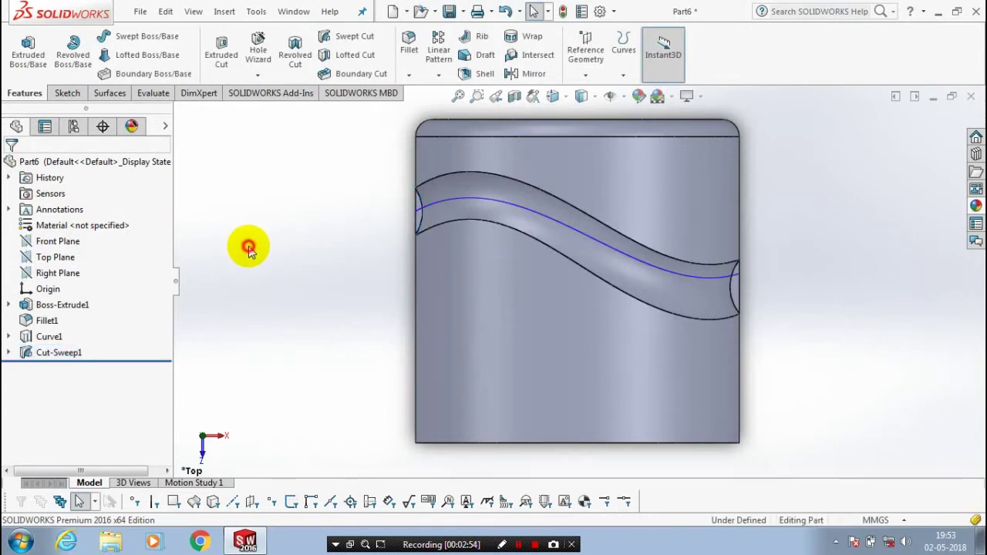
pyautogui.rightClick(443, 199)
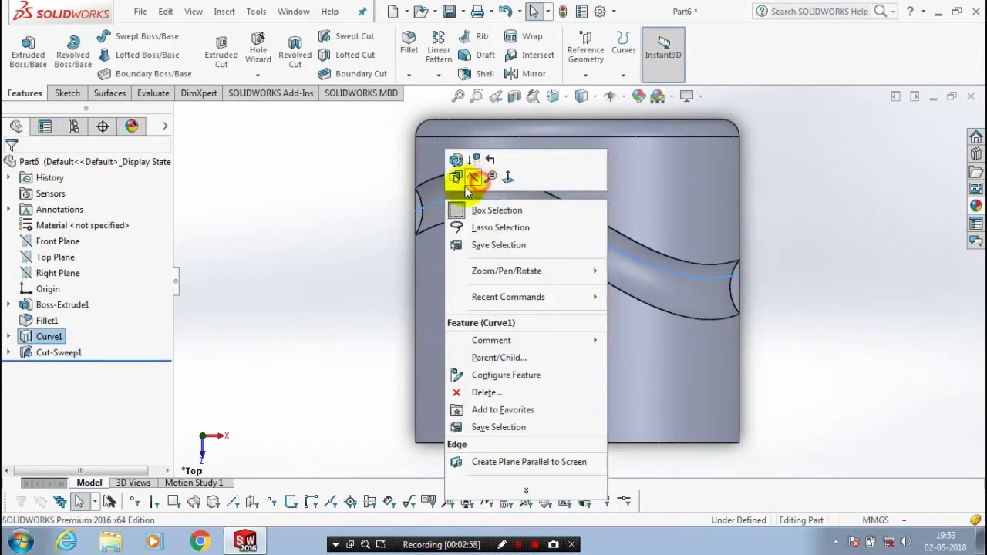
pyautogui.click(479, 182)
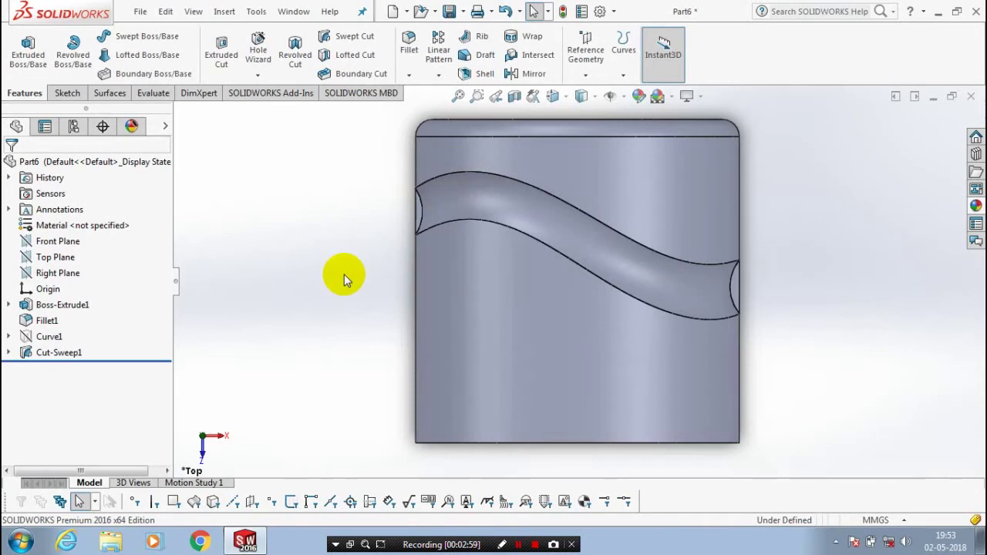
pyautogui.moveTo(344, 274); pyautogui.dragTo(774, 436, button='middle')
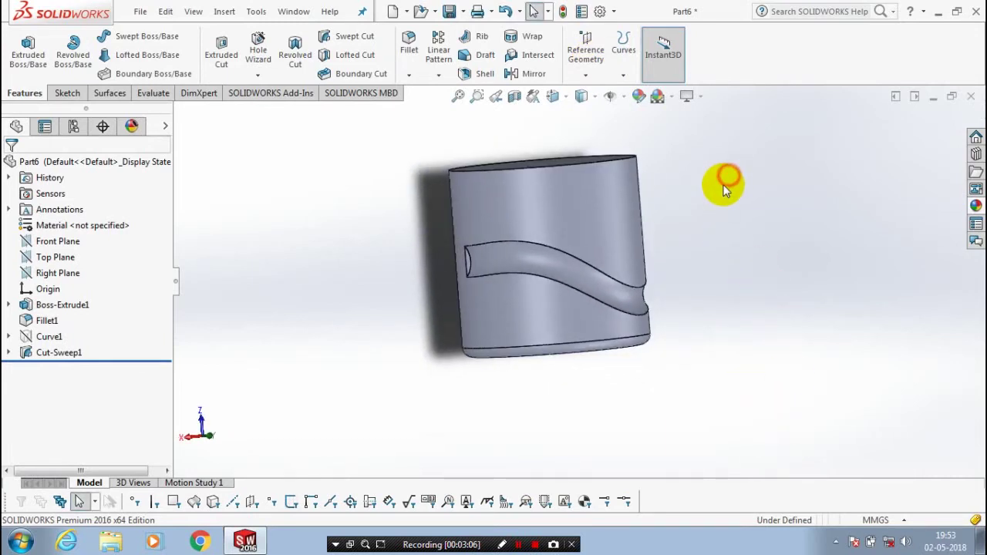
# Step: Mirror Cut-Sweep1 across the Top Plane to create Mirror1
pyautogui.click(535, 74)
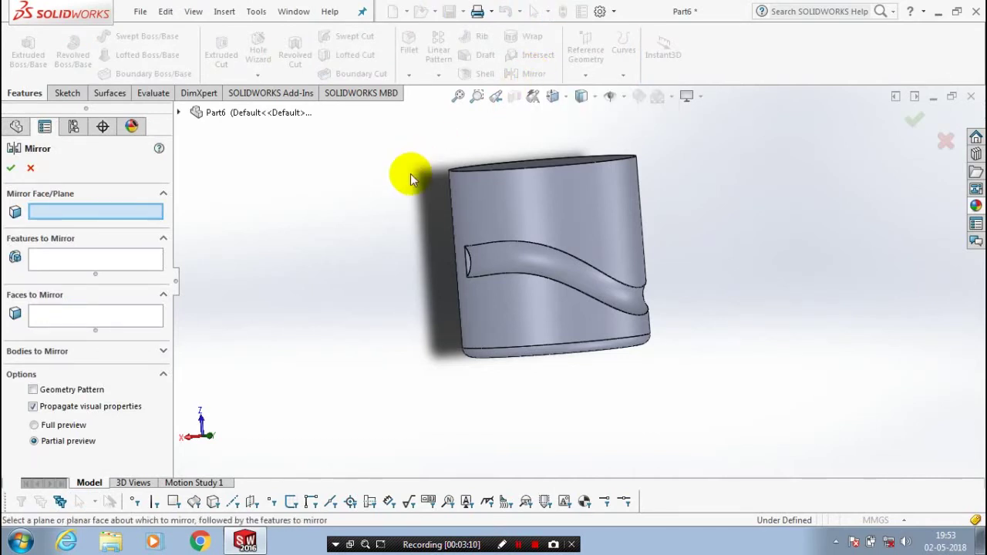
pyautogui.click(178, 113)
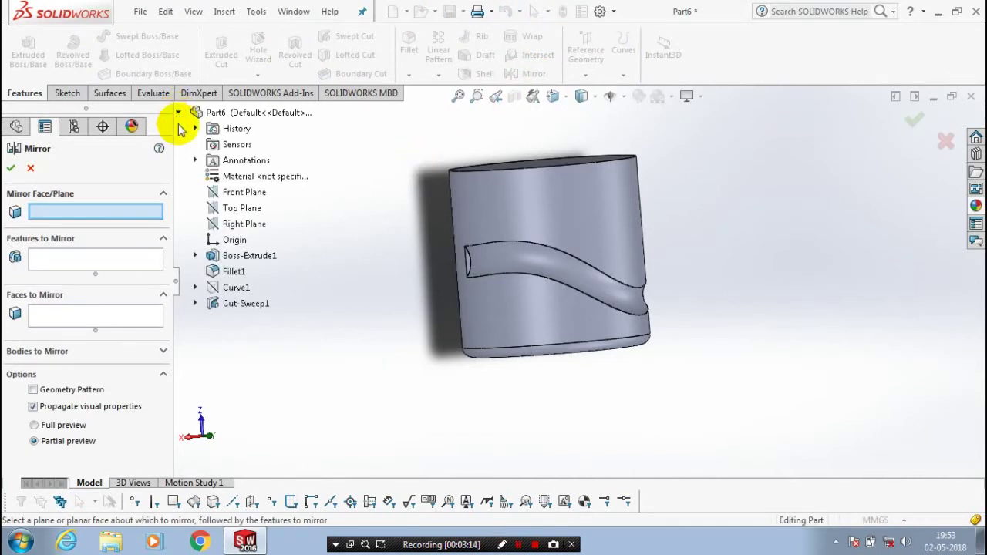
pyautogui.click(241, 209)
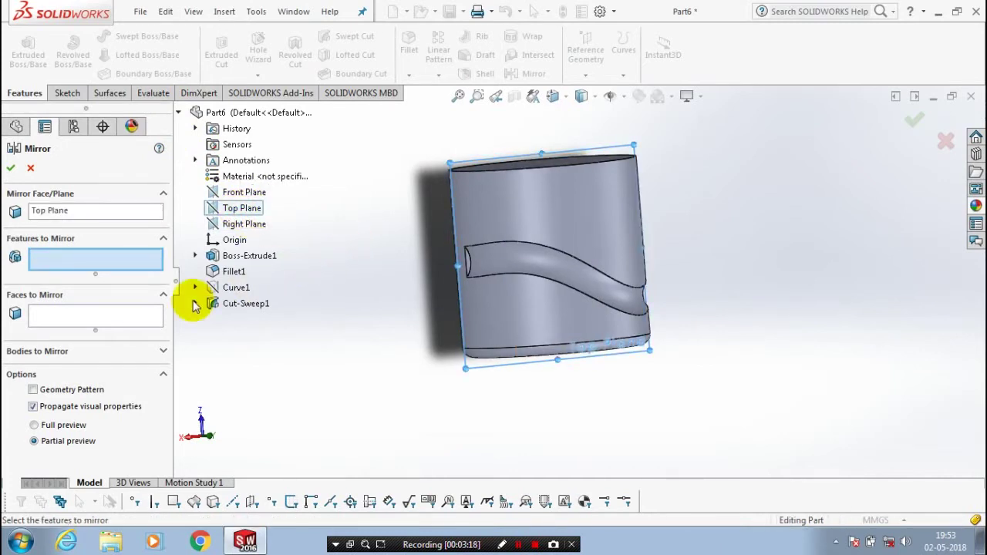
pyautogui.click(491, 285)
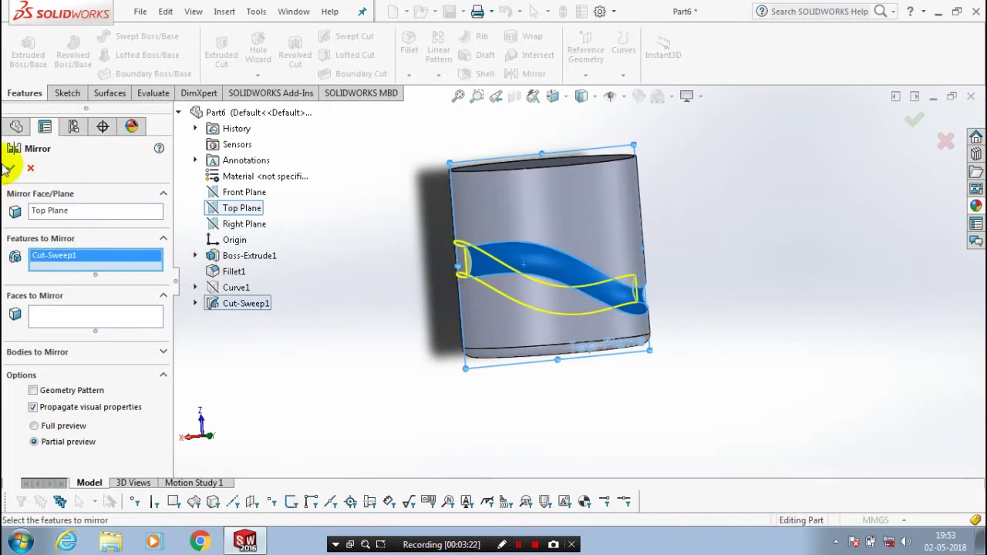
pyautogui.click(10, 169)
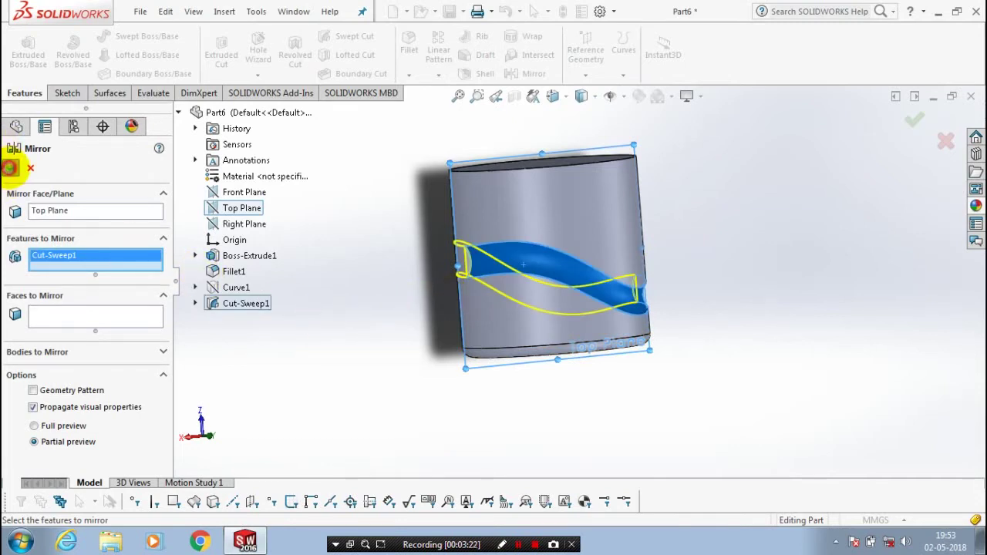
# Step: Switch the display to Shaded, then Shaded with Edges, and orbit to show the top face
pyautogui.click(591, 97)
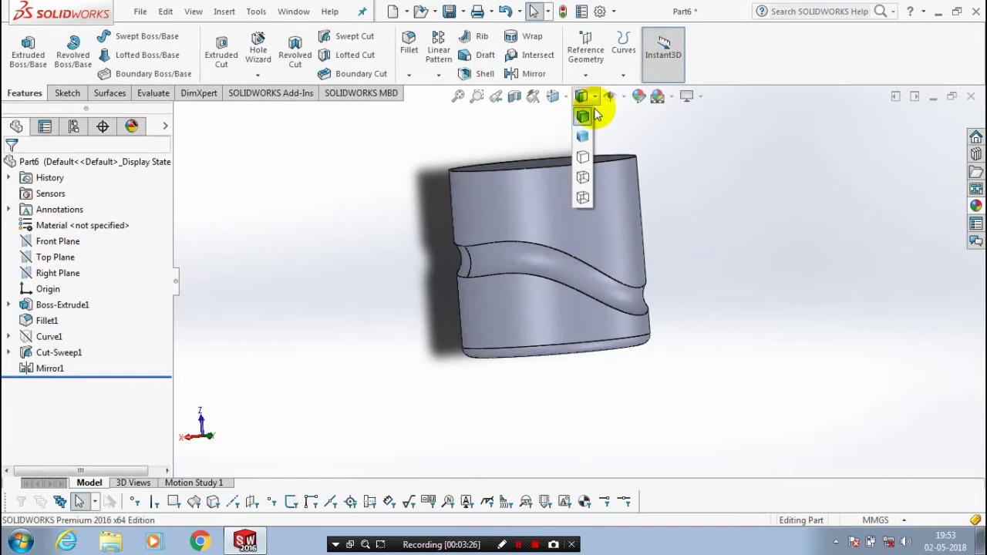
pyautogui.click(584, 136)
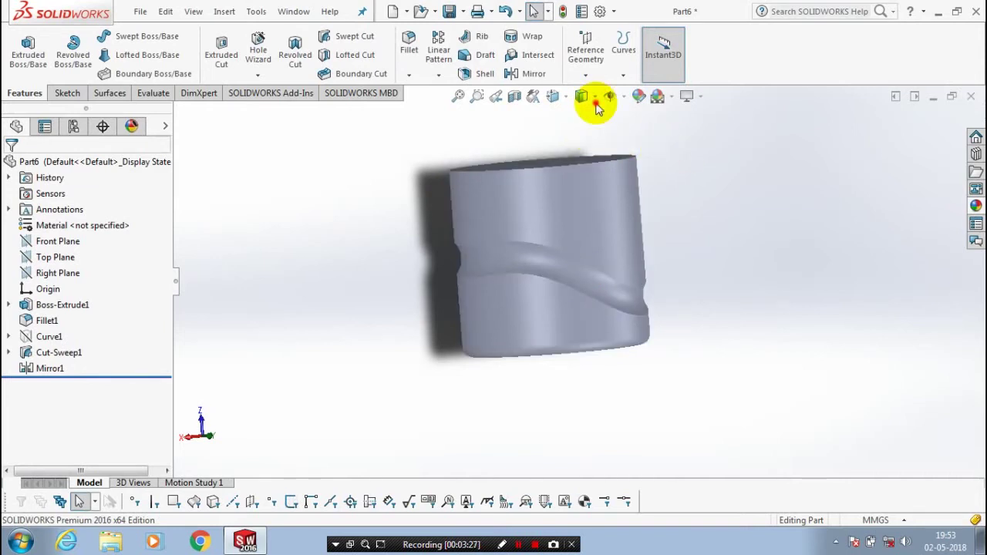
pyautogui.click(592, 98)
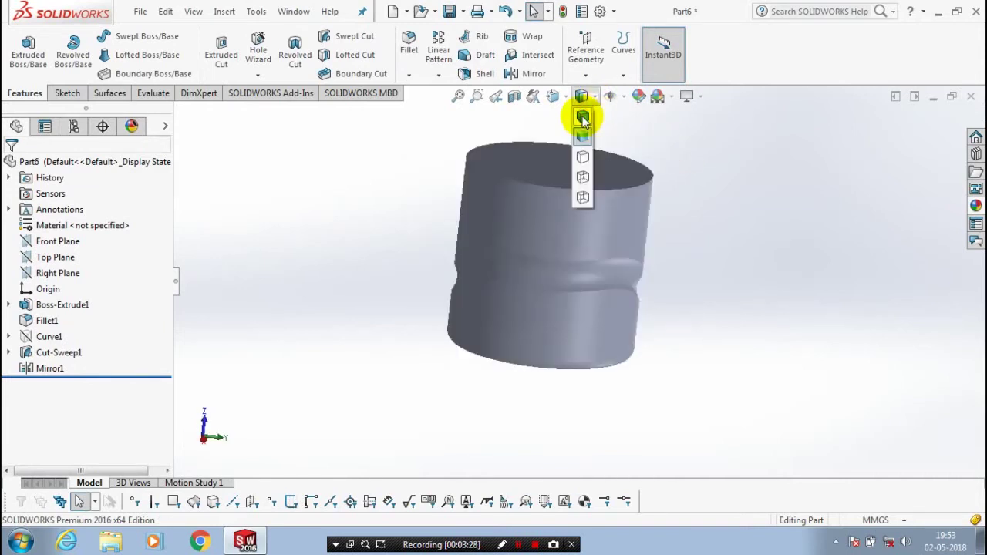
pyautogui.click(584, 117)
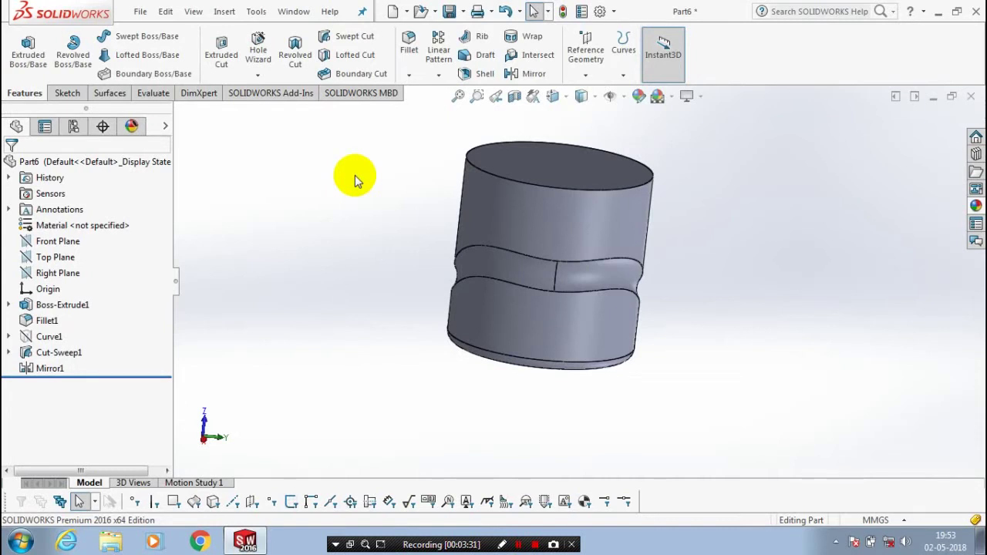
pyautogui.moveTo(355, 179); pyautogui.dragTo(495, 132, button='middle')
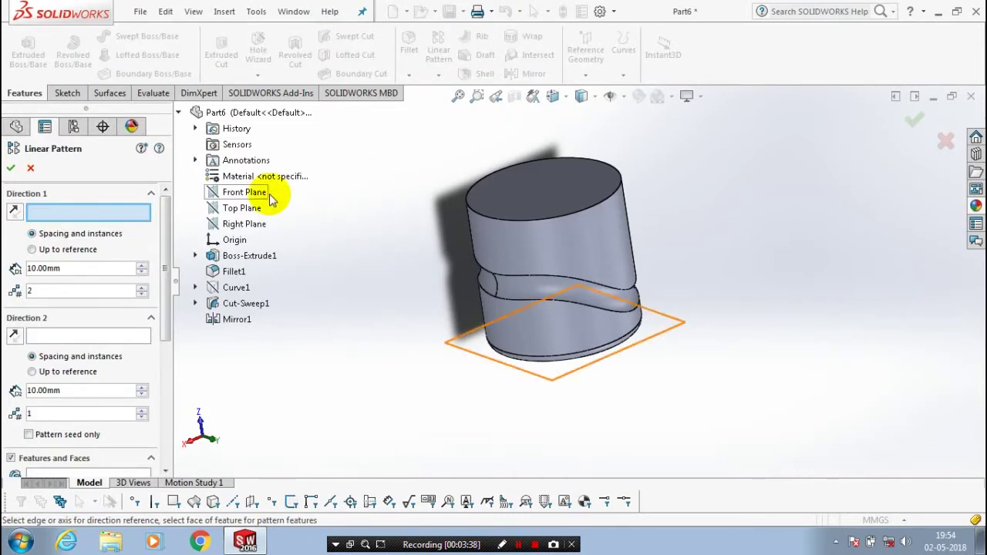
# Step: Set Front Plane as Direction 1 and add Cut-Sweep1 and Mirror1 to the linear pattern
pyautogui.click(106, 305)
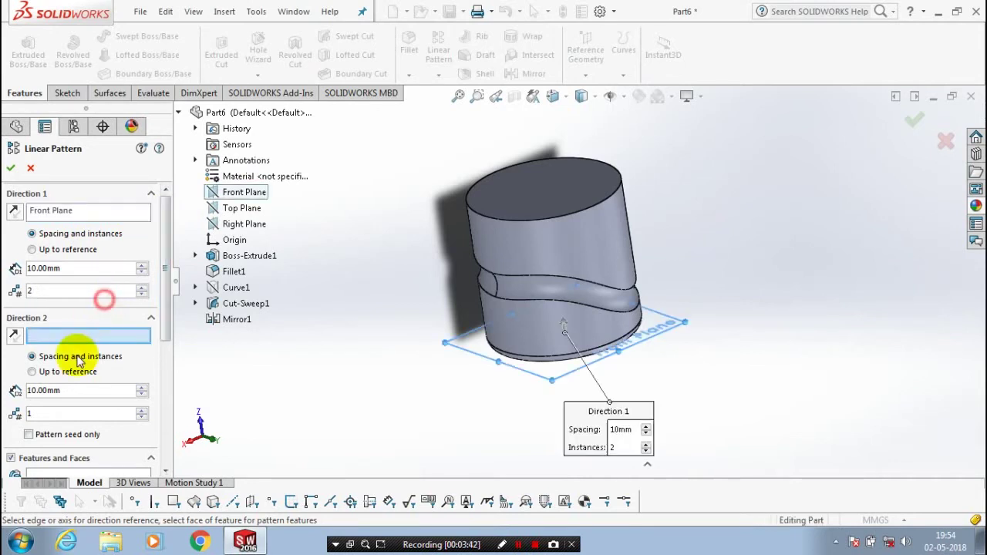
pyautogui.moveTo(165, 278); pyautogui.dragTo(165, 292)
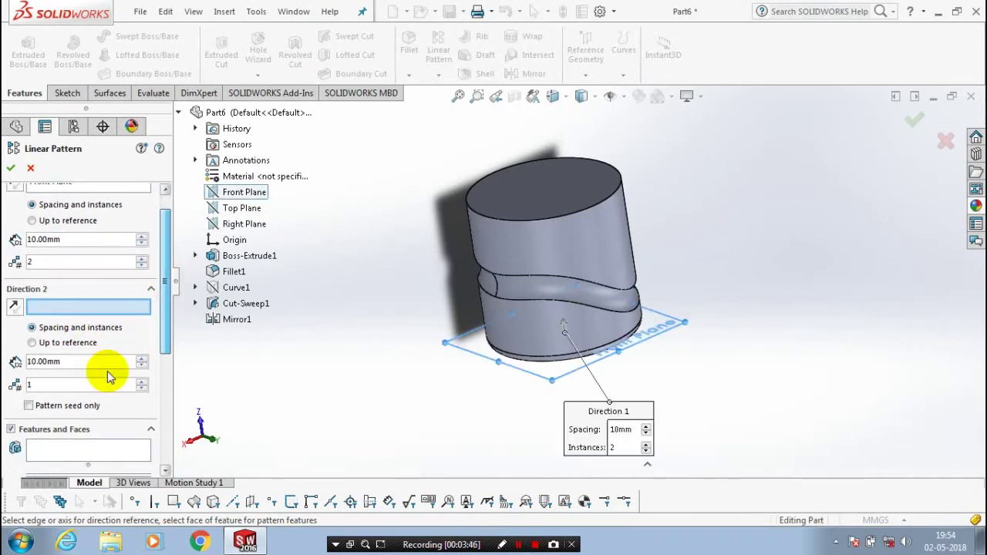
pyautogui.scroll(-2, 107, 370)
pyautogui.click(105, 370)
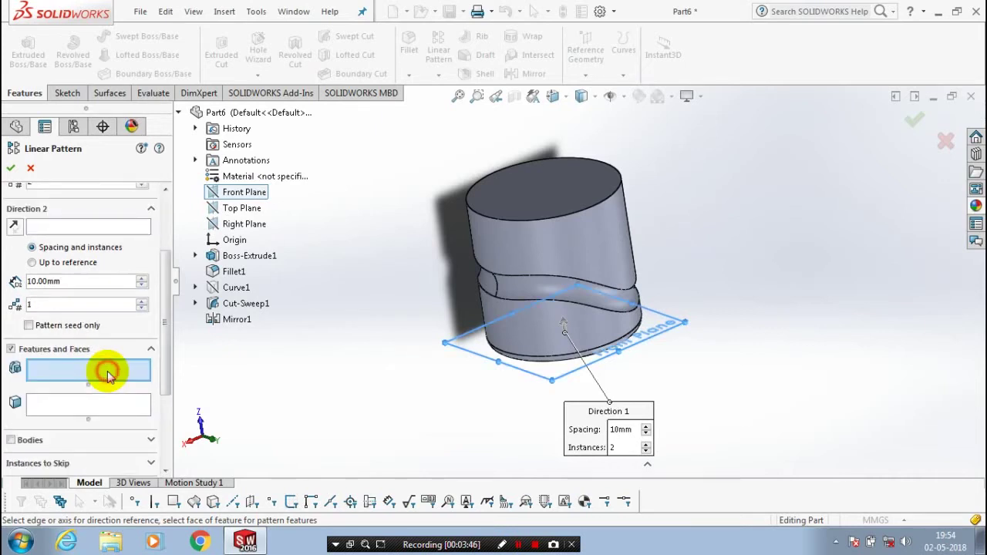
pyautogui.click(214, 299)
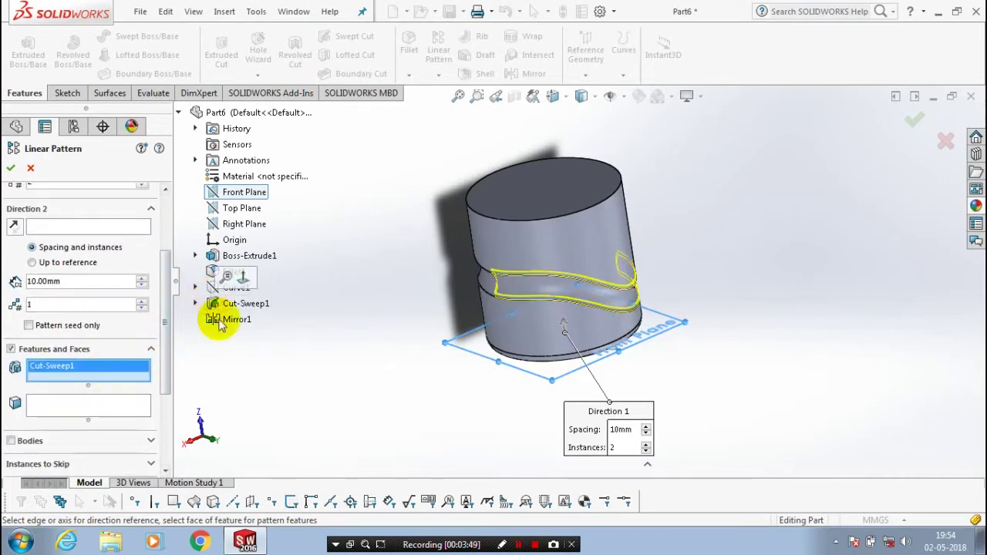
pyautogui.click(220, 322)
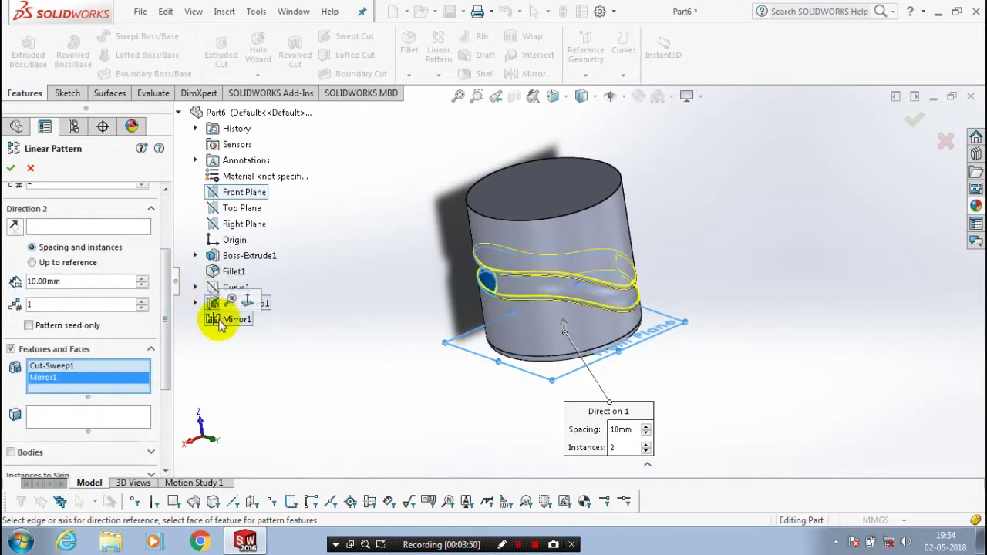
pyautogui.moveTo(165, 301); pyautogui.dragTo(166, 264)
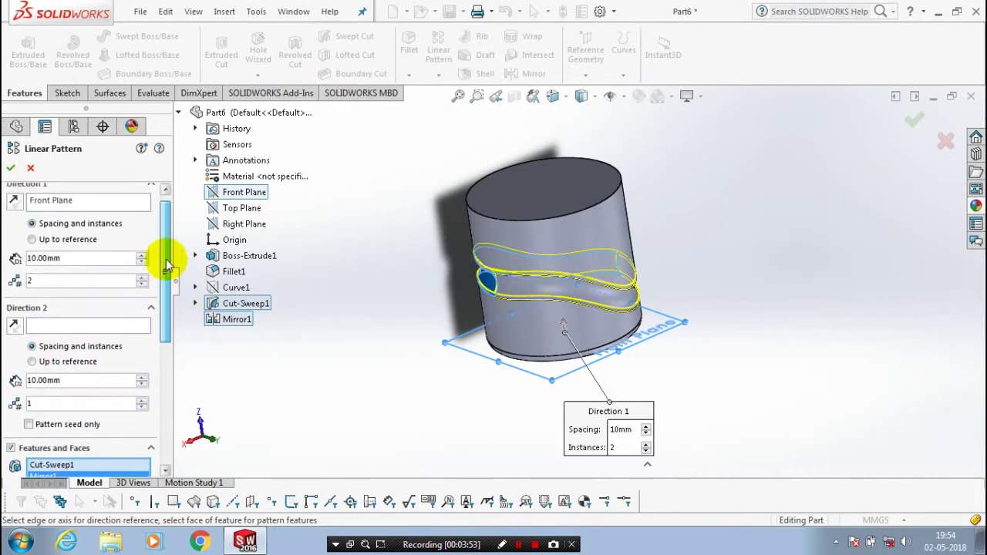
pyautogui.scroll(1, 152, 267)
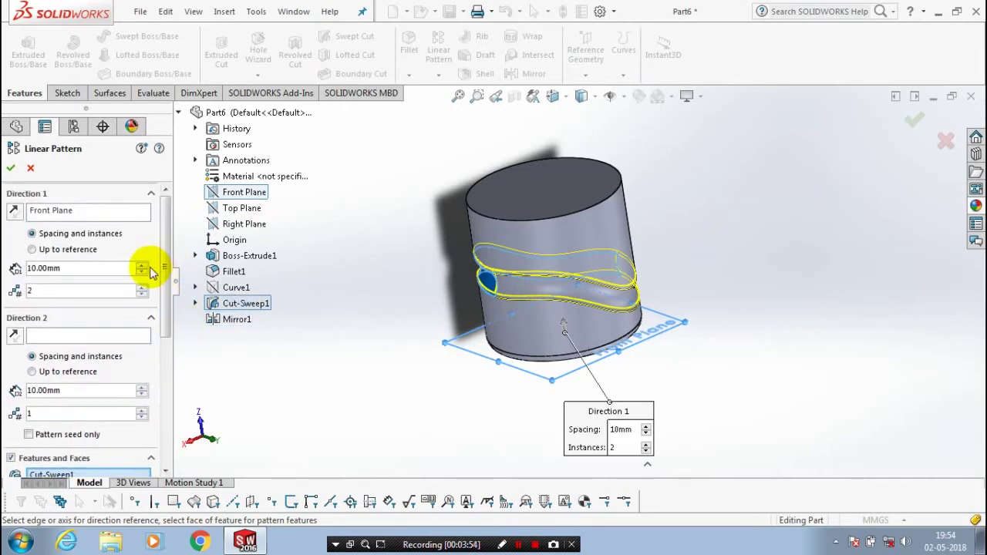
# Step: Set the pattern spacing to 110 mm with 2 instances and confirm LPattern1
pyautogui.click(140, 265)
pyautogui.click(140, 265)
pyautogui.click(139, 265)
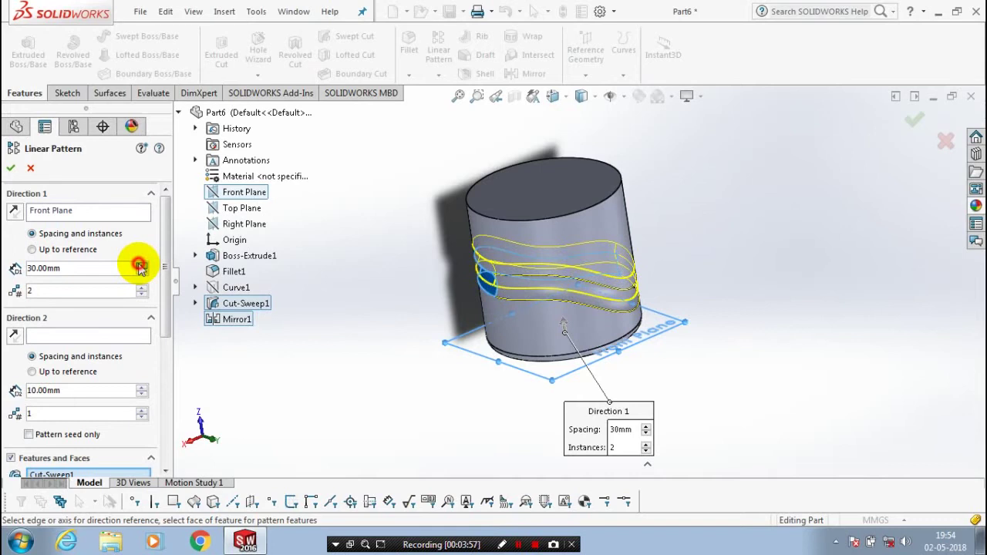
pyautogui.click(140, 265)
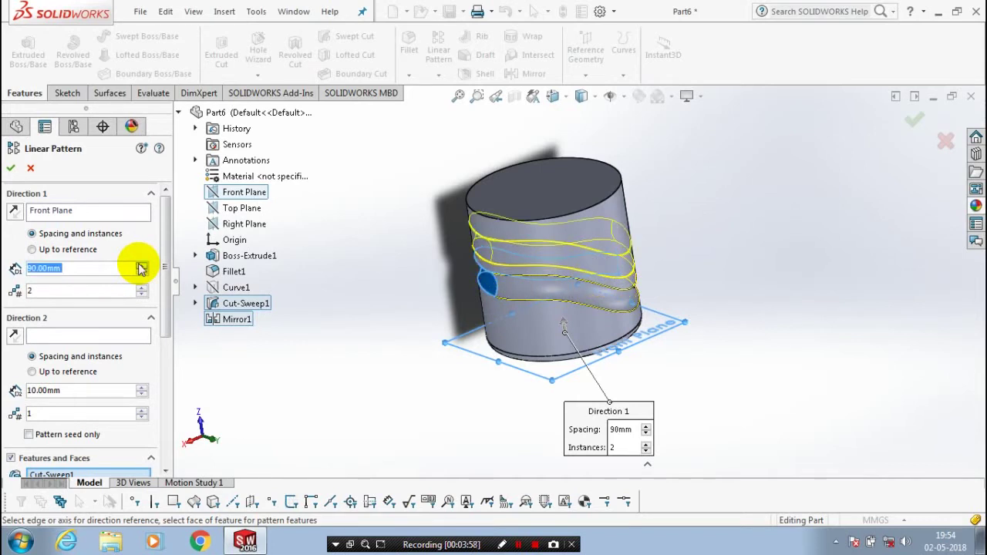
pyautogui.click(140, 265)
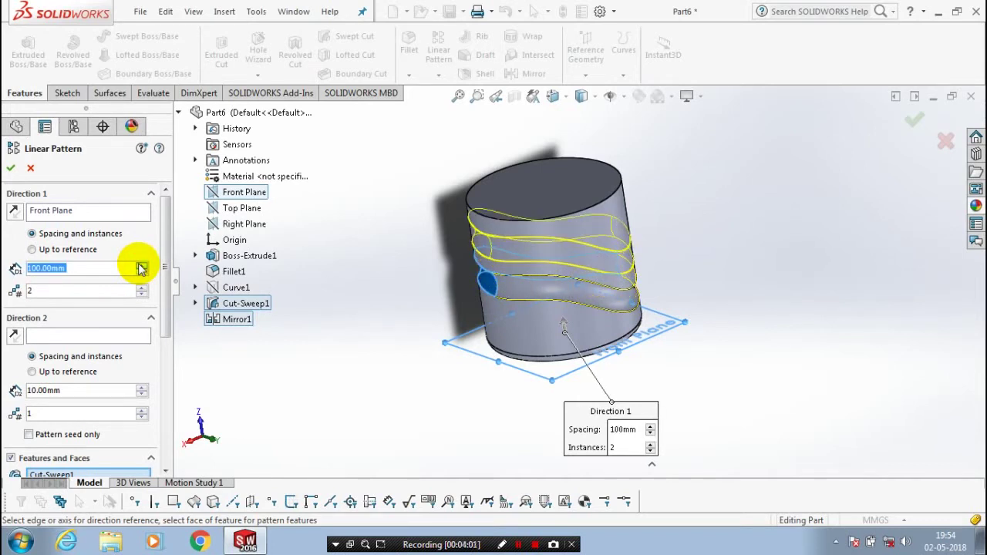
pyautogui.click(140, 265)
pyautogui.moveTo(362, 251); pyautogui.dragTo(396, 238, button='middle')
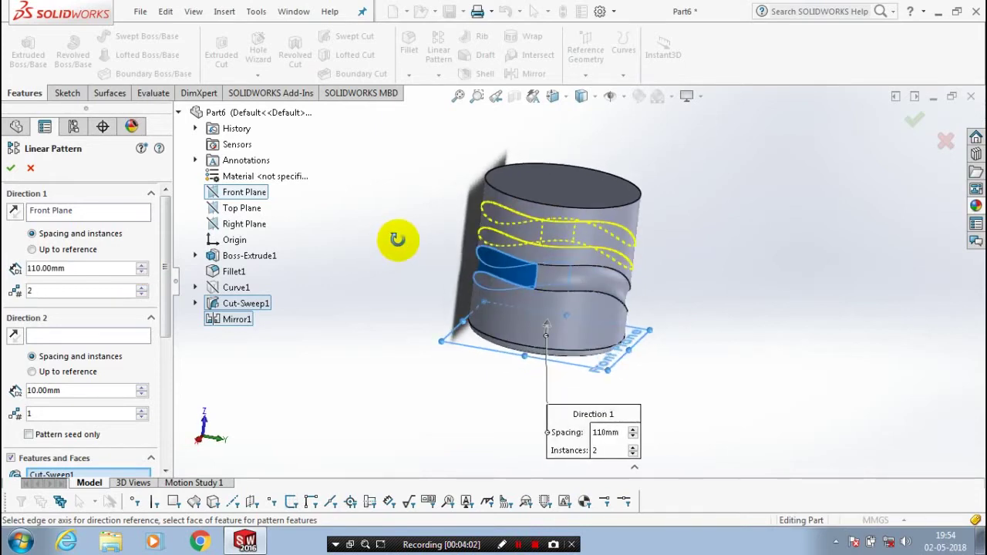
pyautogui.click(141, 265)
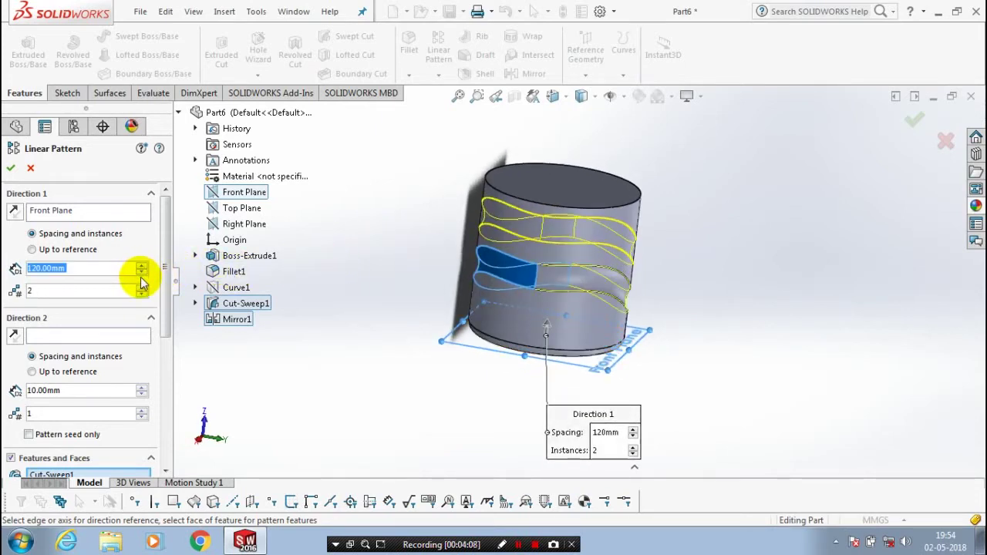
pyautogui.click(142, 272)
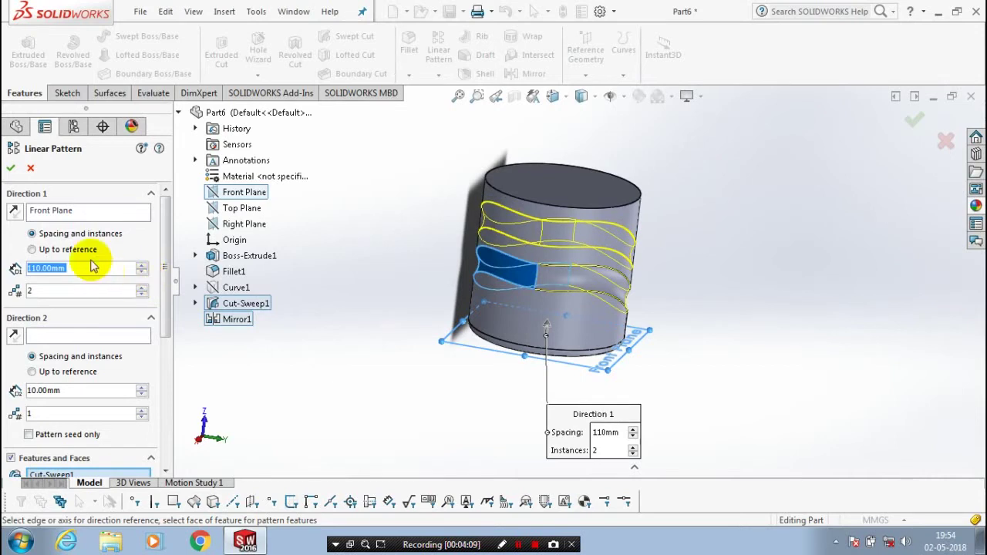
pyautogui.press('Return')
# Step: Fillet the four groove edge loops around the cylinder with a 20 mm radius
pyautogui.click(372, 258)
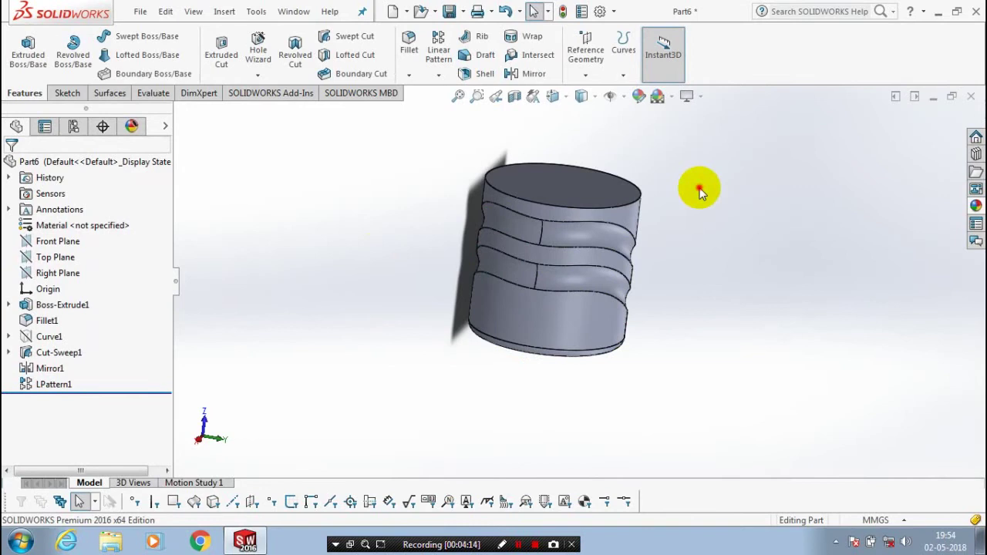
pyautogui.moveTo(699, 191); pyautogui.dragTo(653, 214, button='middle')
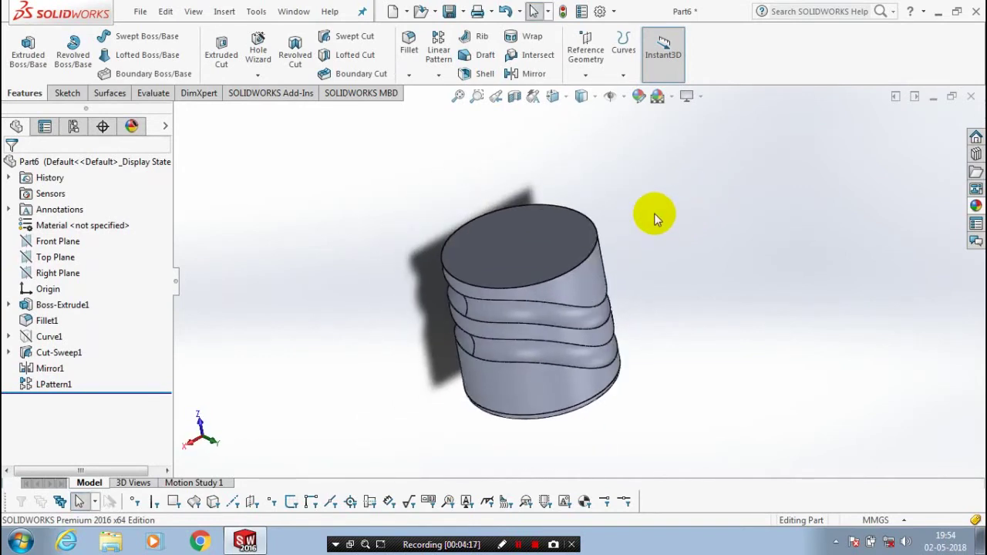
pyautogui.scroll(2, 654, 213)
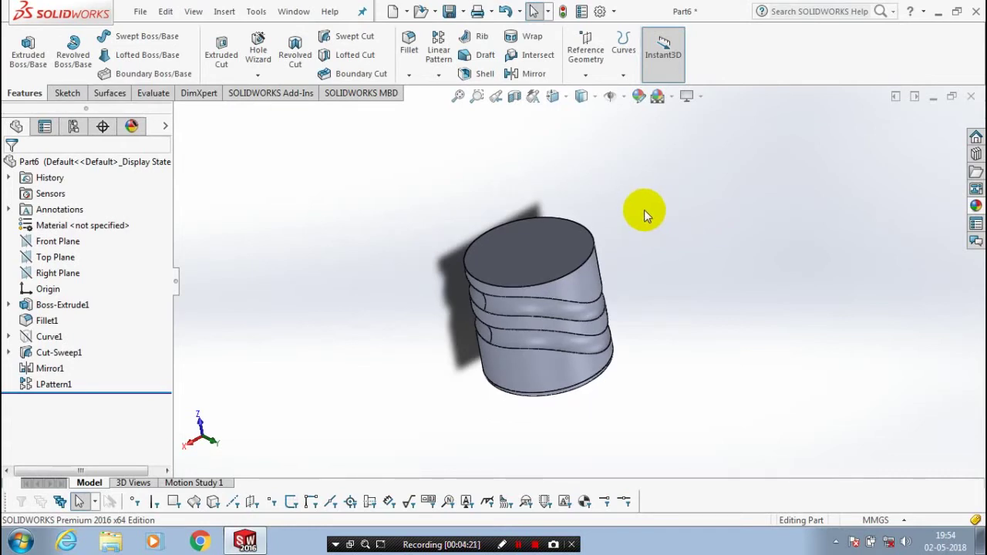
pyautogui.click(409, 74)
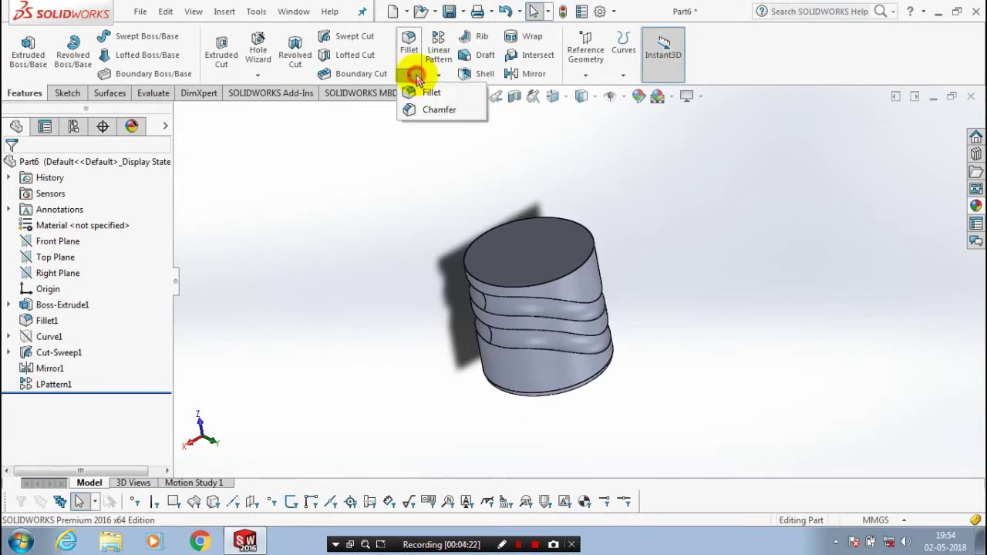
pyautogui.click(423, 92)
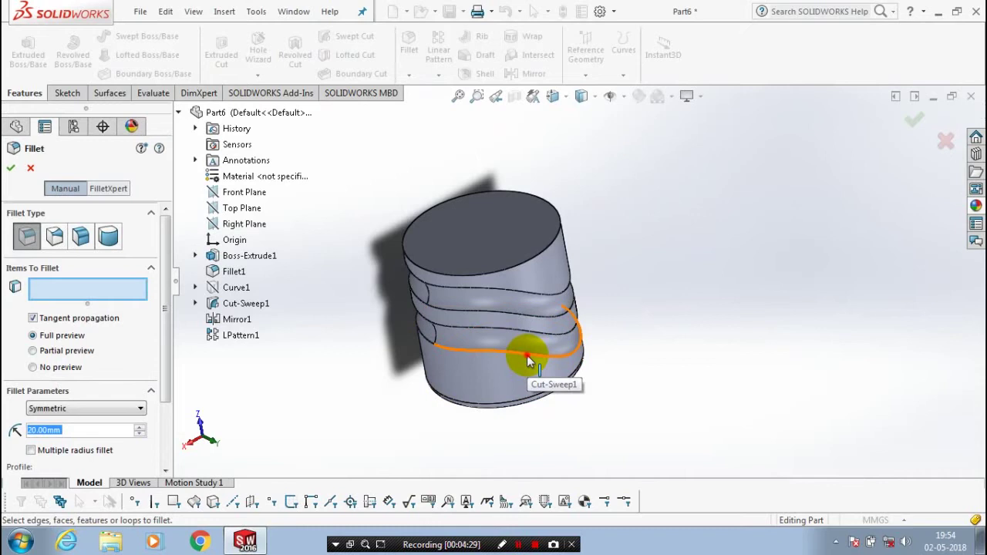
pyautogui.click(527, 361)
pyautogui.click(535, 333)
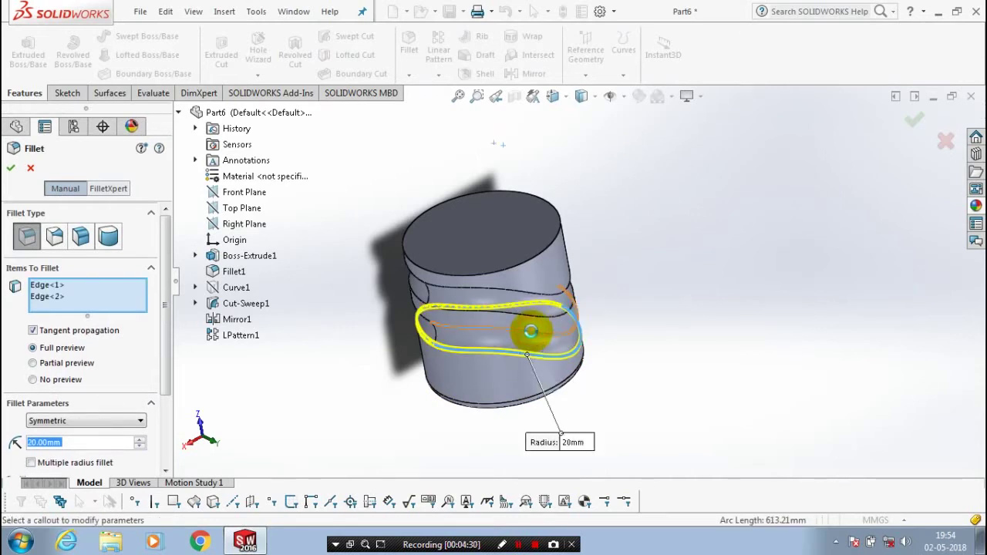
pyautogui.click(529, 316)
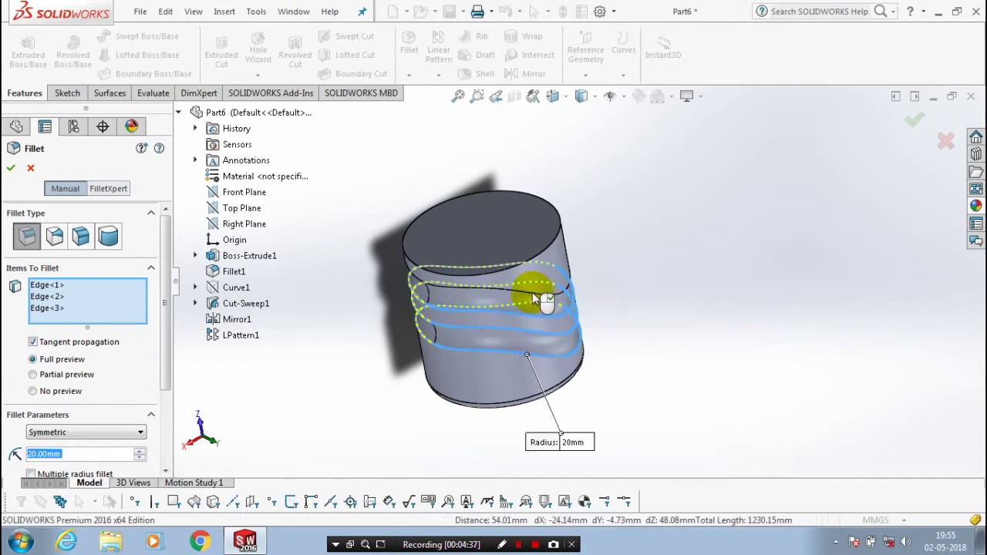
pyautogui.click(539, 299)
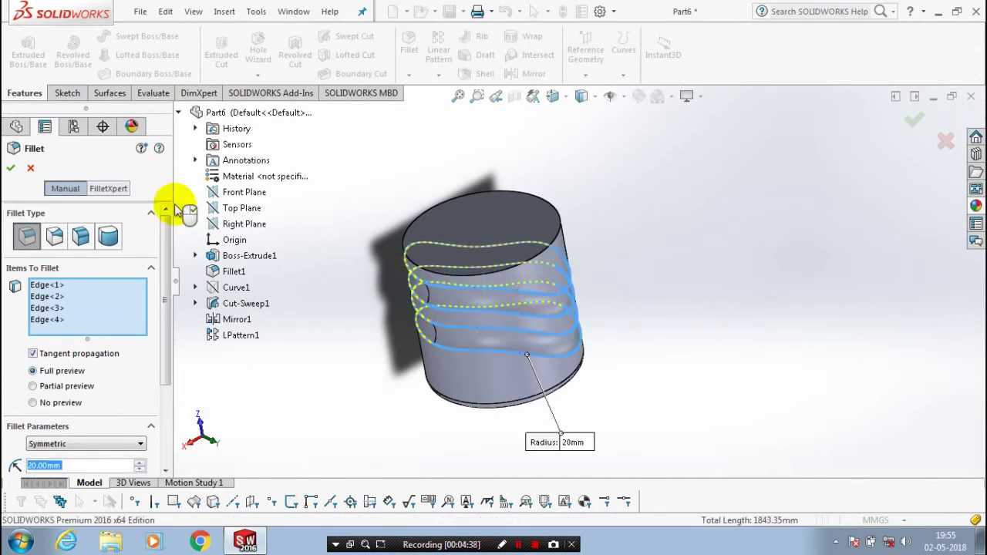
pyautogui.click(10, 167)
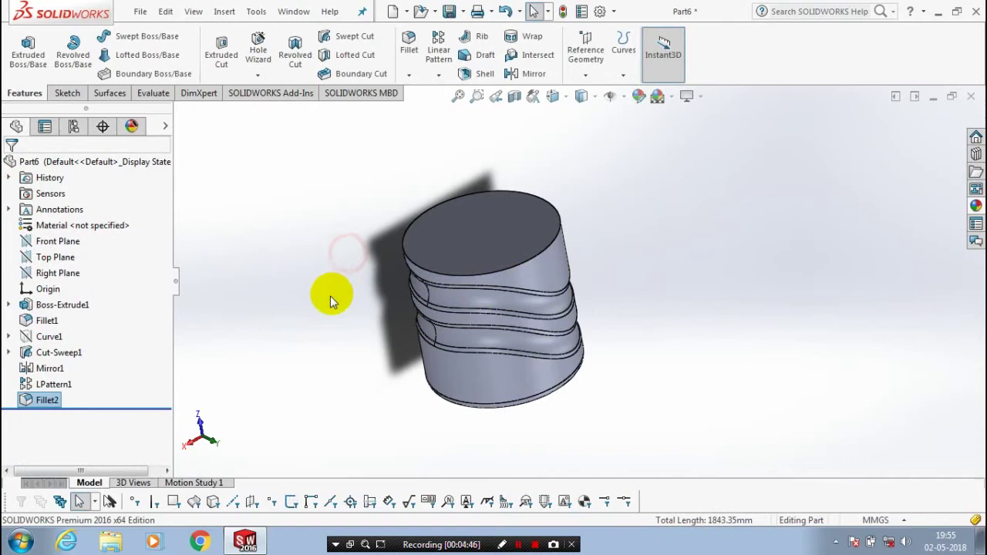
# Step: Switch the display style to Shaded without edge lines
pyautogui.moveTo(507, 183); pyautogui.dragTo(551, 143, button='middle')
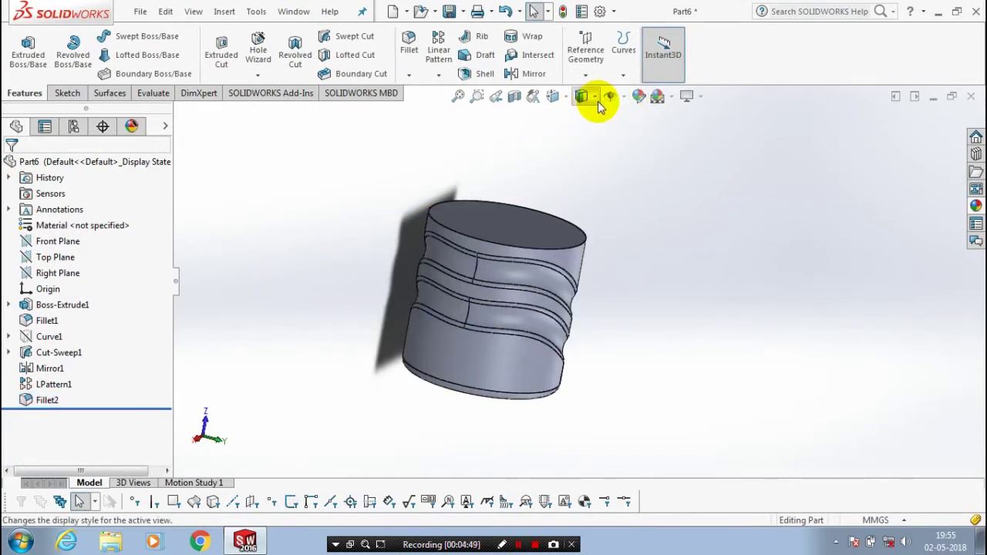
pyautogui.click(600, 106)
pyautogui.click(615, 149)
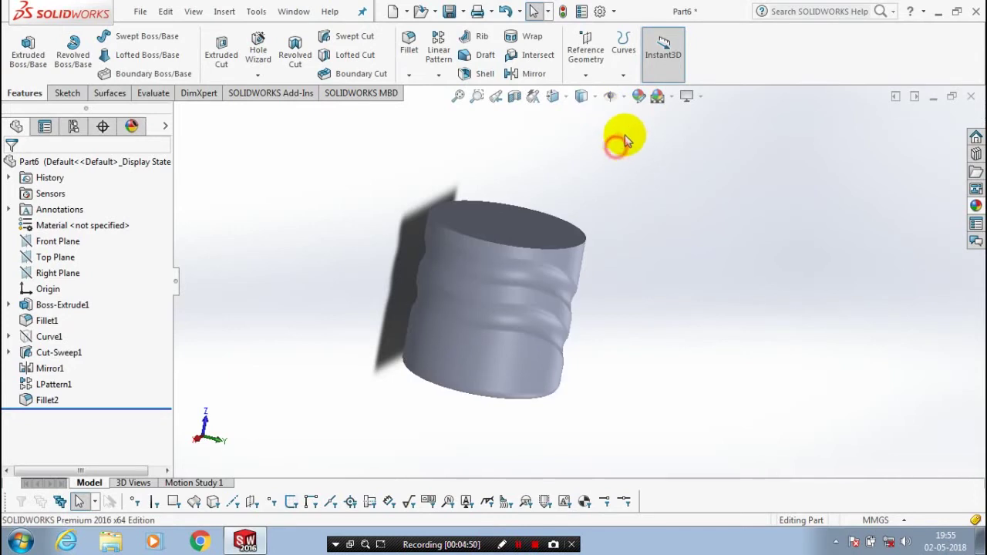
# Step: Apply the Backdrop - Grey with Overhead Light scene to the model
pyautogui.click(670, 98)
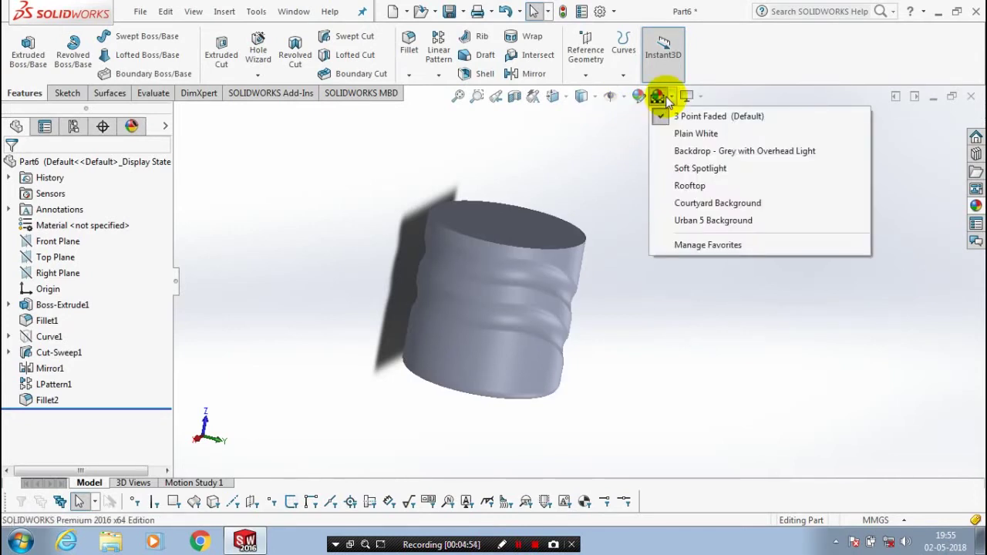
pyautogui.click(679, 151)
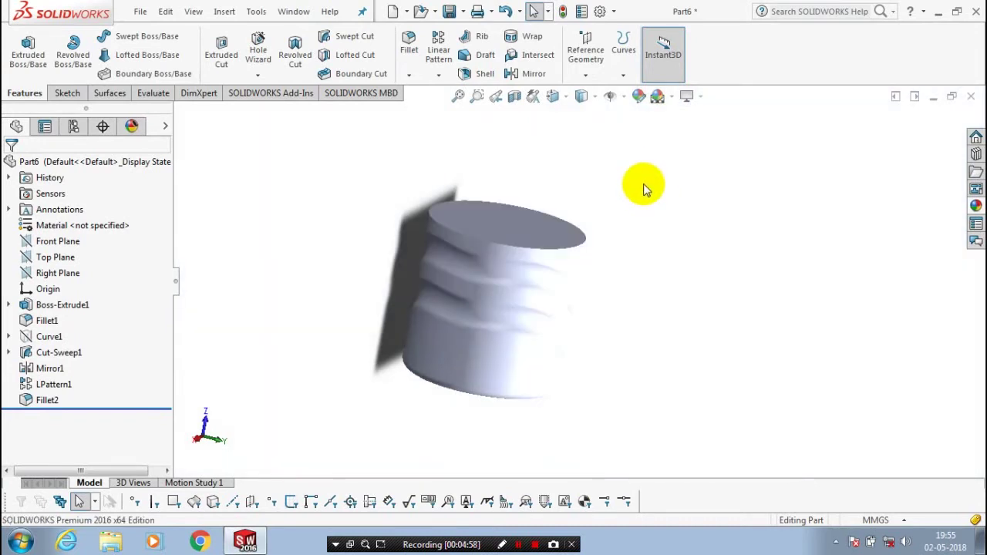
pyautogui.click(659, 99)
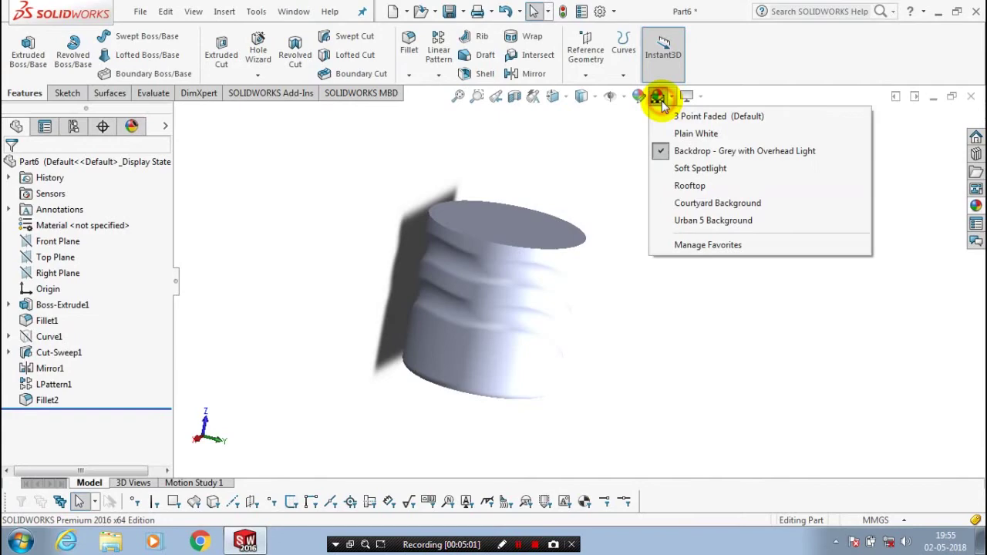
pyautogui.click(661, 172)
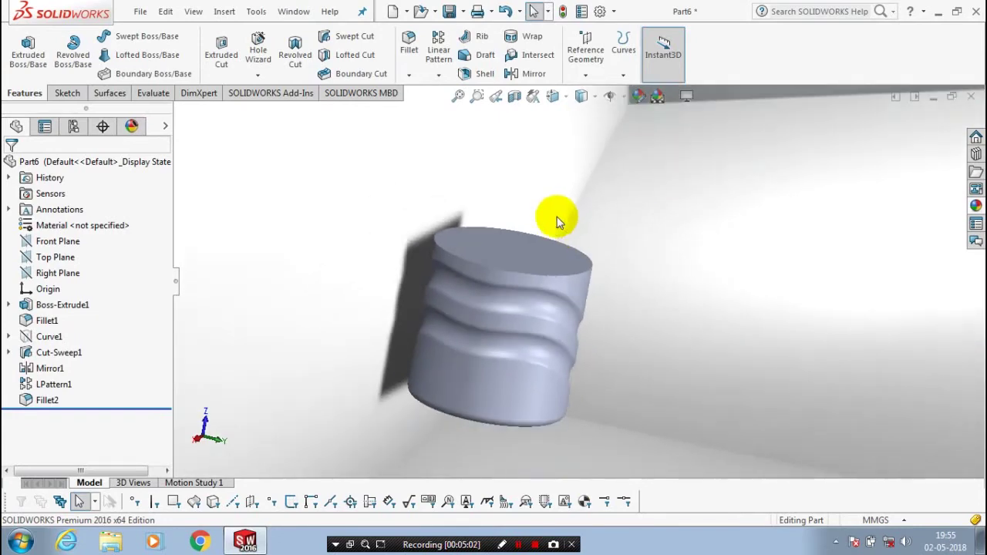
pyautogui.moveTo(591, 349); pyautogui.dragTo(568, 193, button='middle')
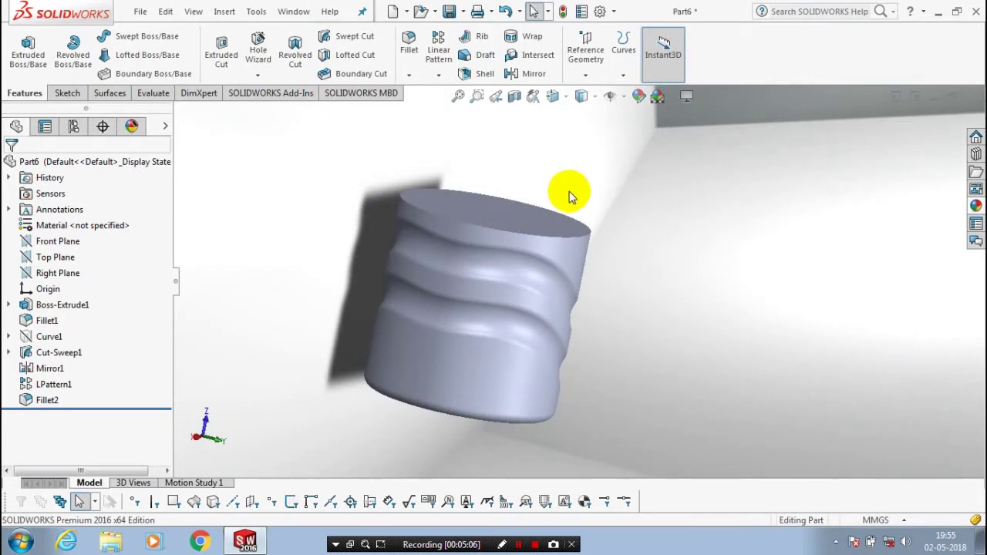
# Step: Create Plane1 as a reference plane offset 60 mm above the cylinder's top face
pyautogui.click(501, 214)
pyautogui.click(585, 75)
pyautogui.click(588, 93)
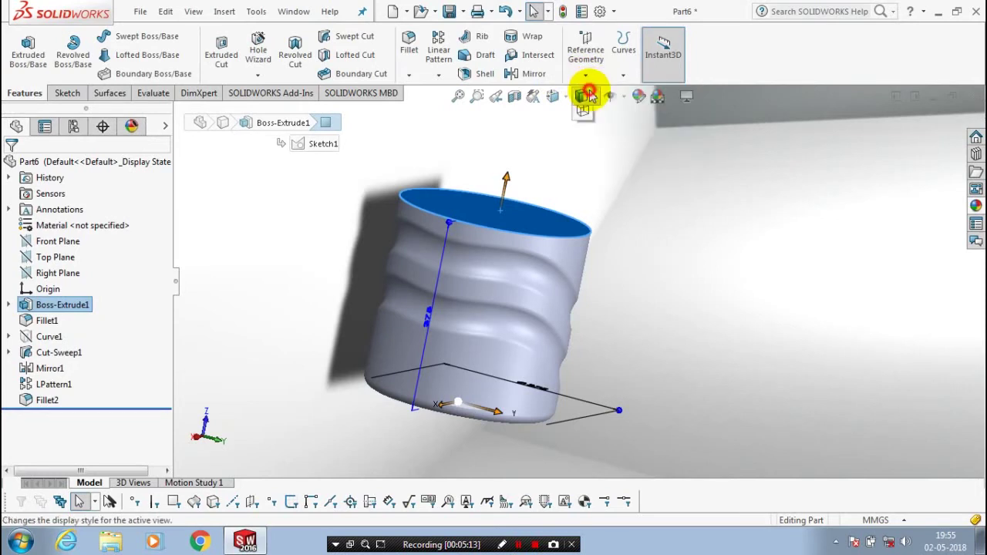
pyautogui.click(586, 75)
pyautogui.click(605, 90)
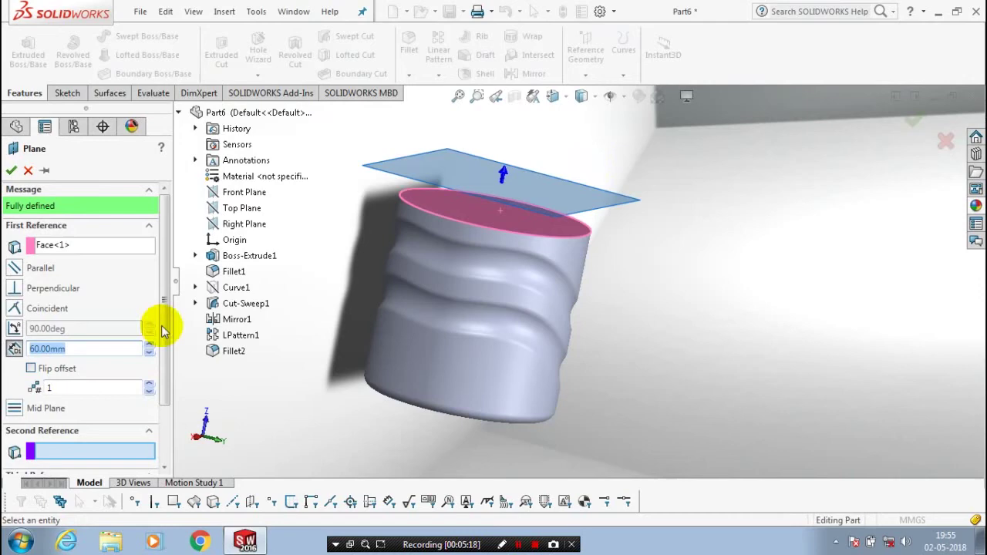
pyautogui.moveTo(161, 332); pyautogui.dragTo(198, 323, button='middle')
pyautogui.moveTo(396, 302)
pyautogui.mouseDown(button='middle')
pyautogui.moveTo(396, 211)
pyautogui.moveTo(393, 292)
pyautogui.moveTo(378, 301)
pyautogui.mouseUp(button='middle')
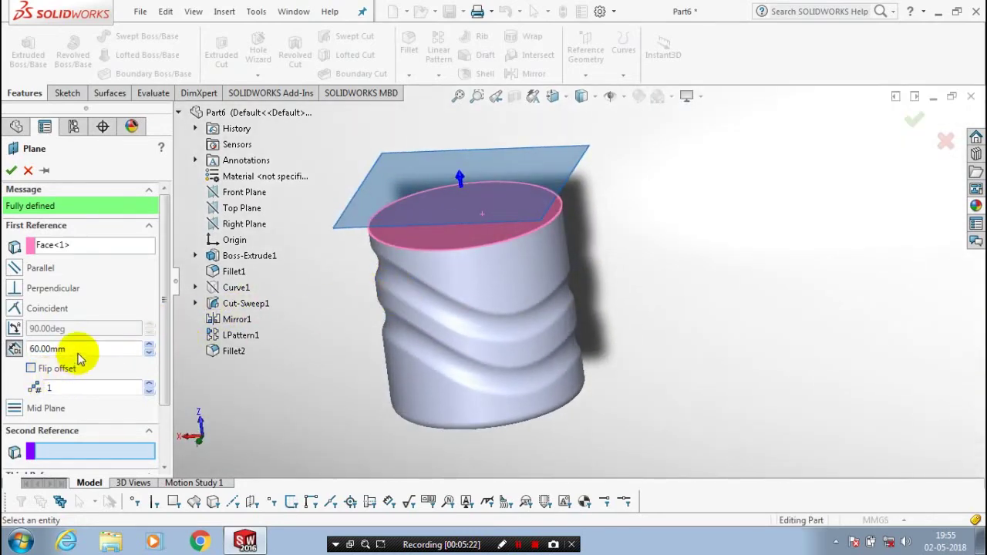
pyautogui.click(11, 170)
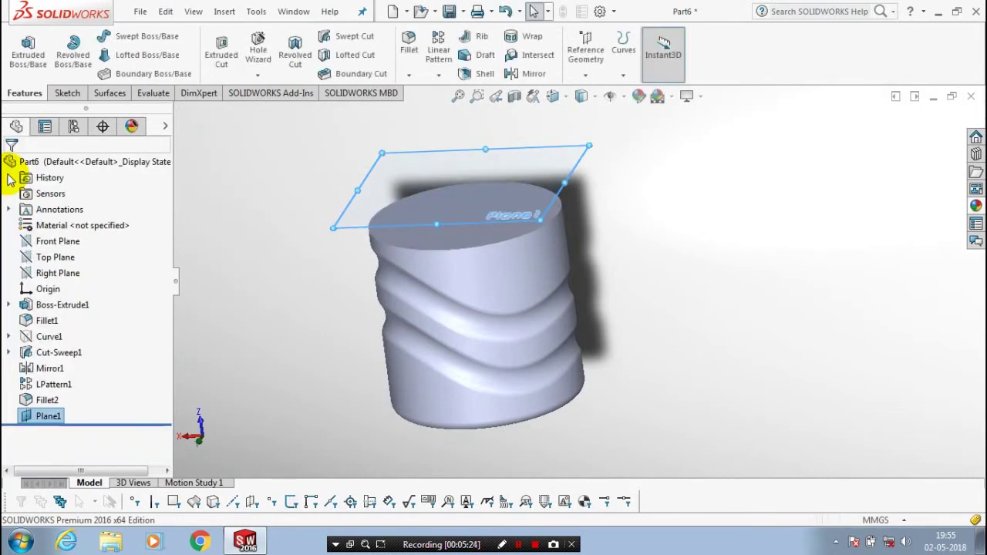
pyautogui.rightClick(55, 424)
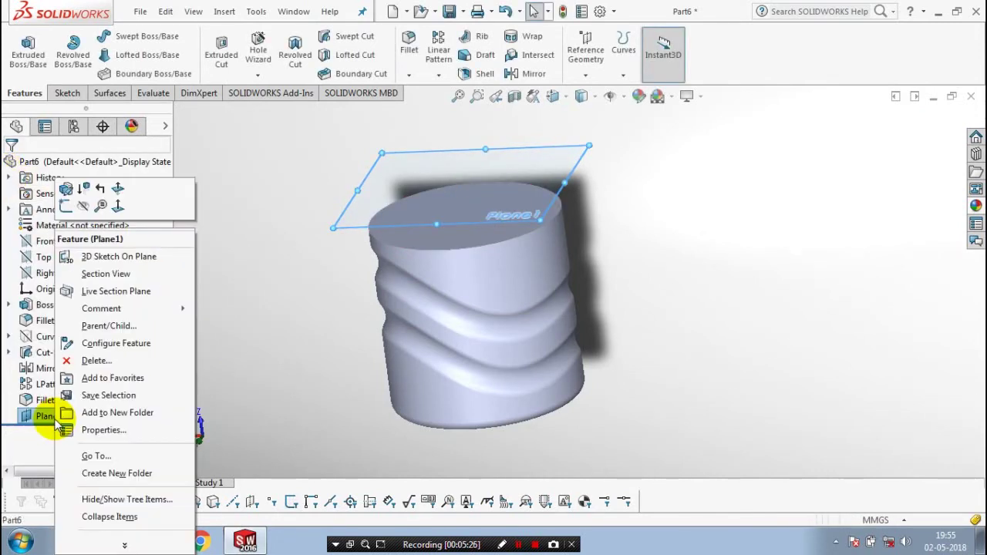
# Step: Start a sketch on Plane1, viewed normal, and draw a circle near the origin
pyautogui.click(118, 214)
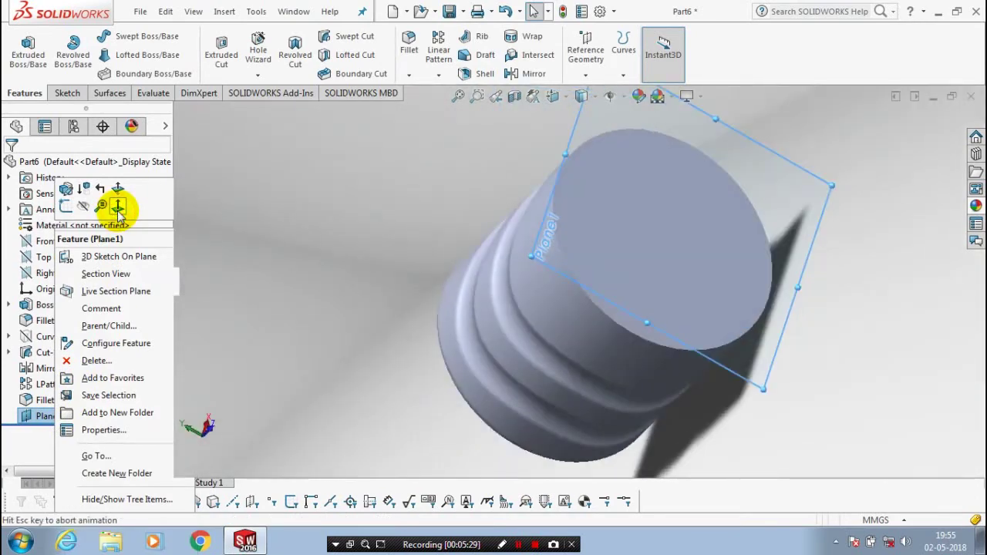
pyautogui.click(66, 92)
pyautogui.click(126, 36)
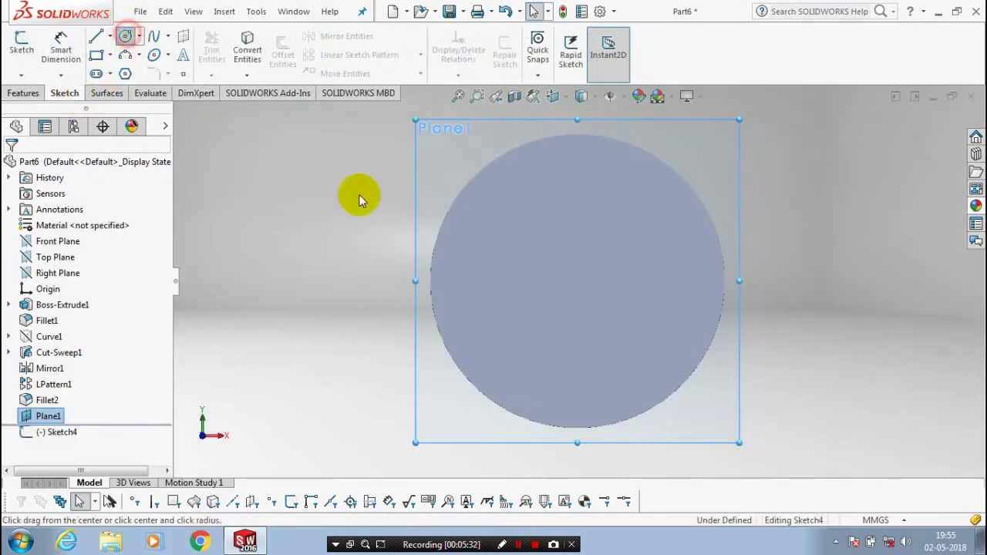
pyautogui.click(586, 310)
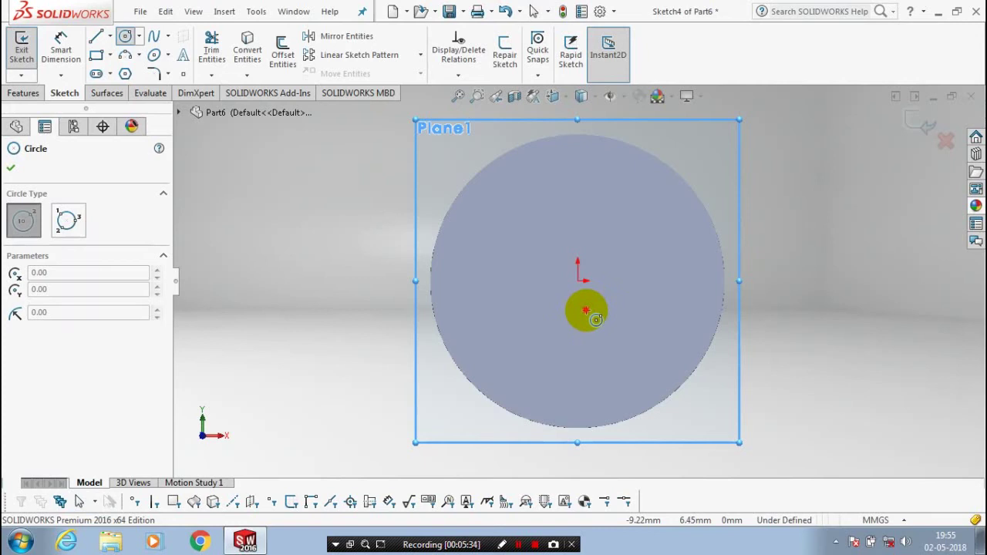
pyautogui.click(584, 281)
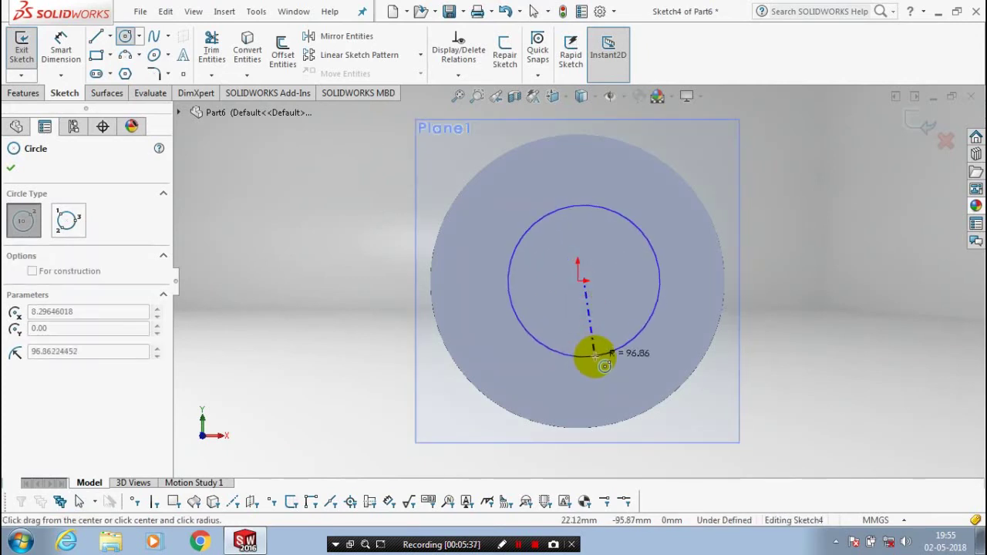
pyautogui.click(591, 356)
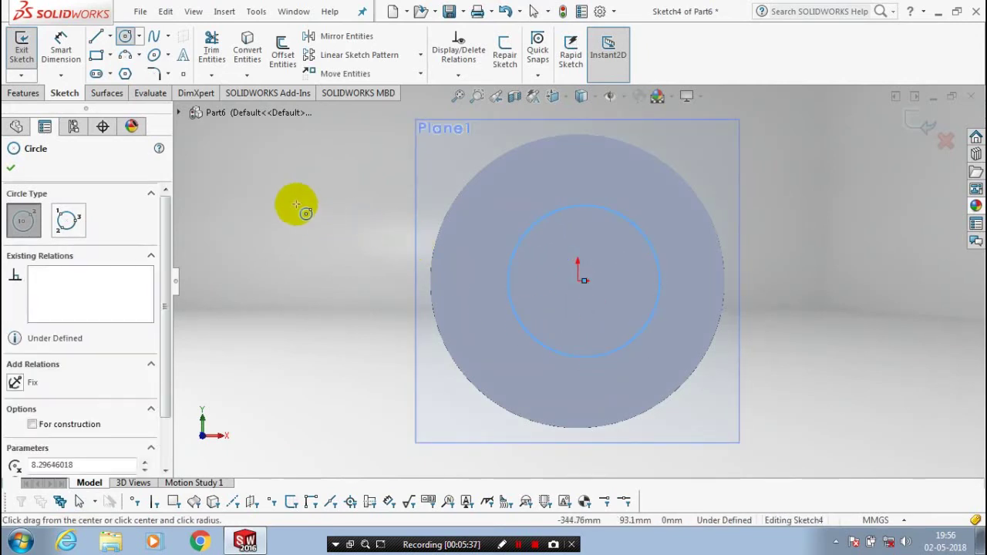
pyautogui.press('Escape')
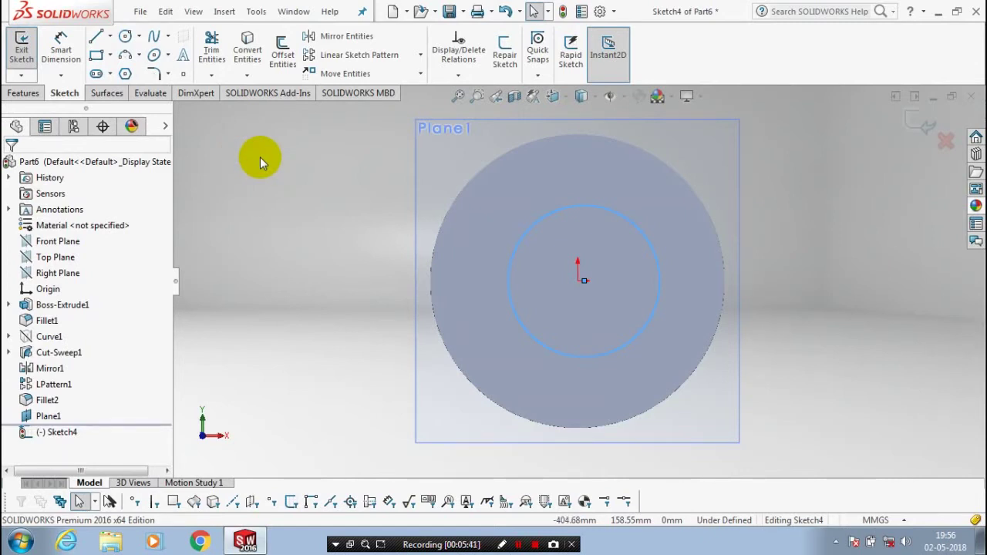
# Step: Dimension the circle's diameter to 150 mm
pyautogui.press('d')
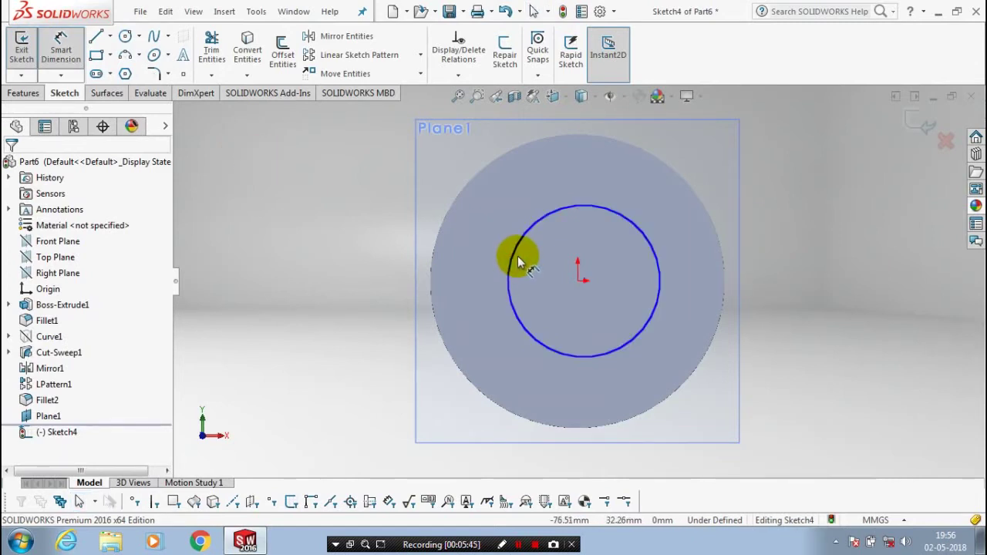
pyautogui.click(518, 260)
pyautogui.click(370, 284)
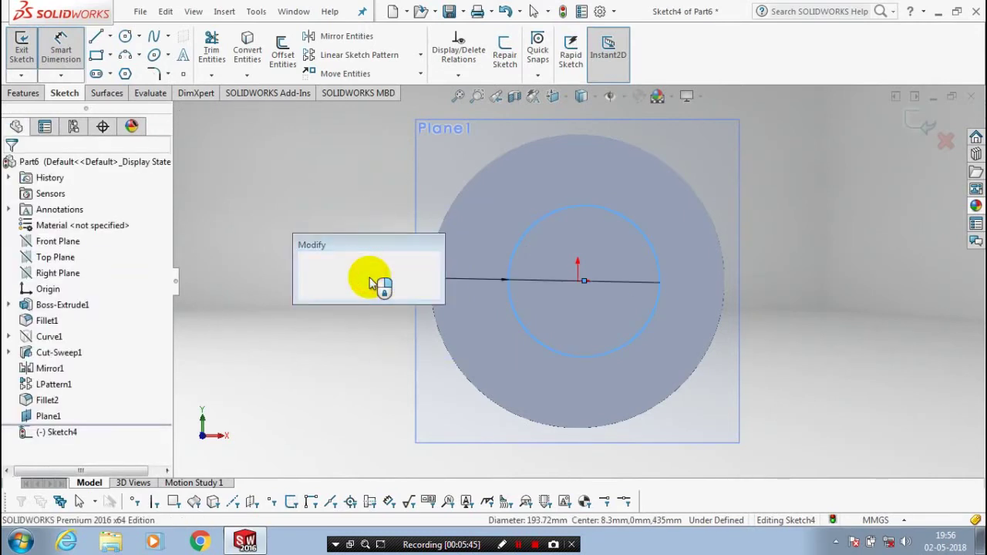
pyautogui.write('150')
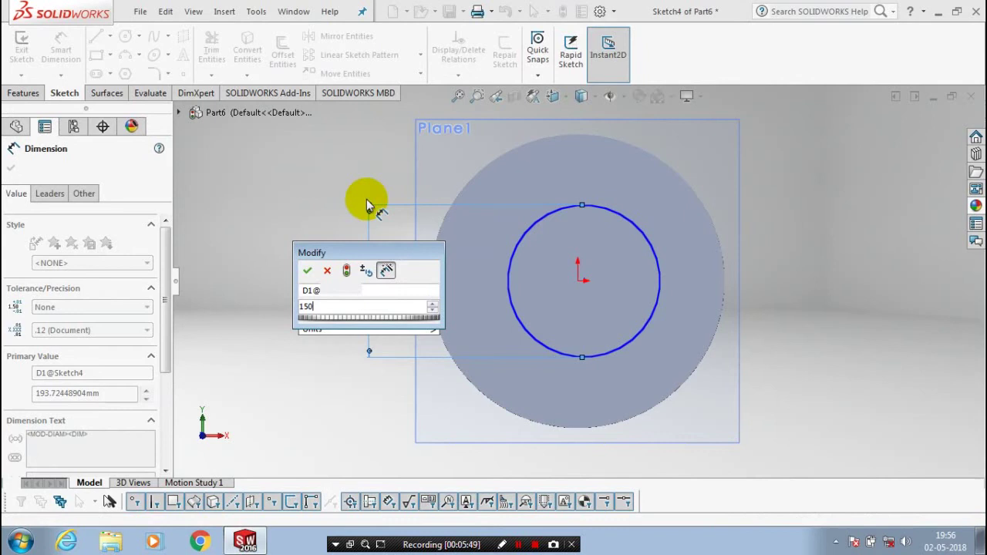
pyautogui.press('Return')
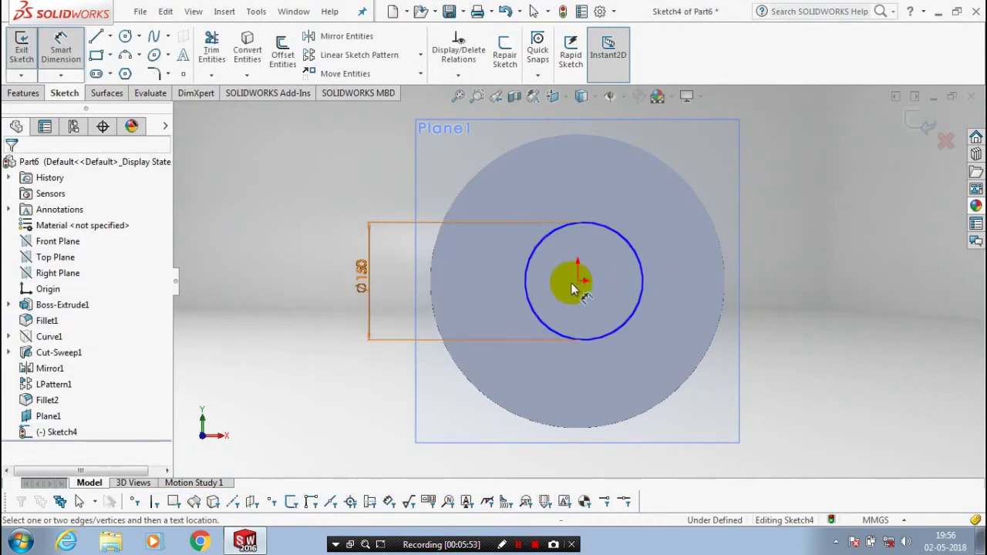
# Step: Fix the circle centre to the origin with a 0 offset dimension and exit the sketch
pyautogui.click(584, 284)
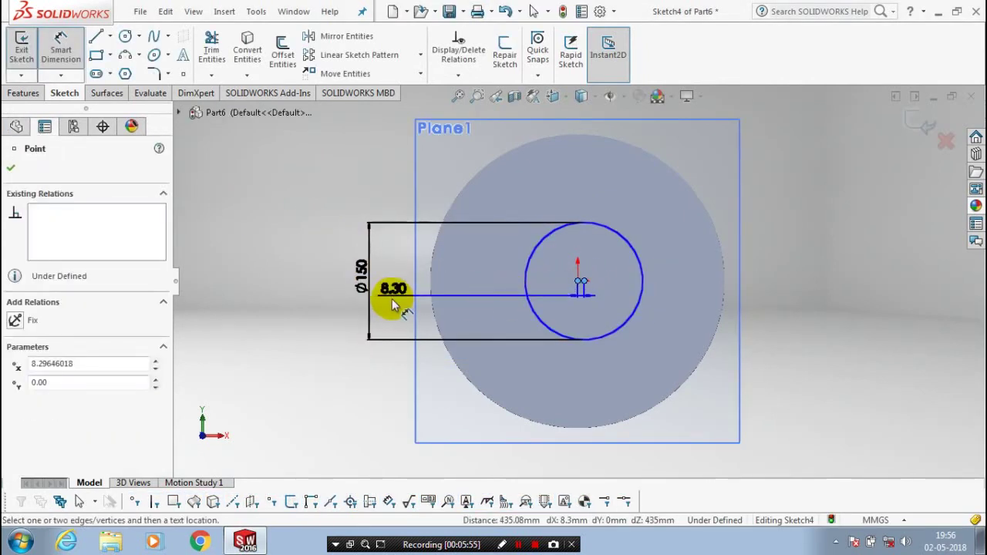
pyautogui.click(570, 314)
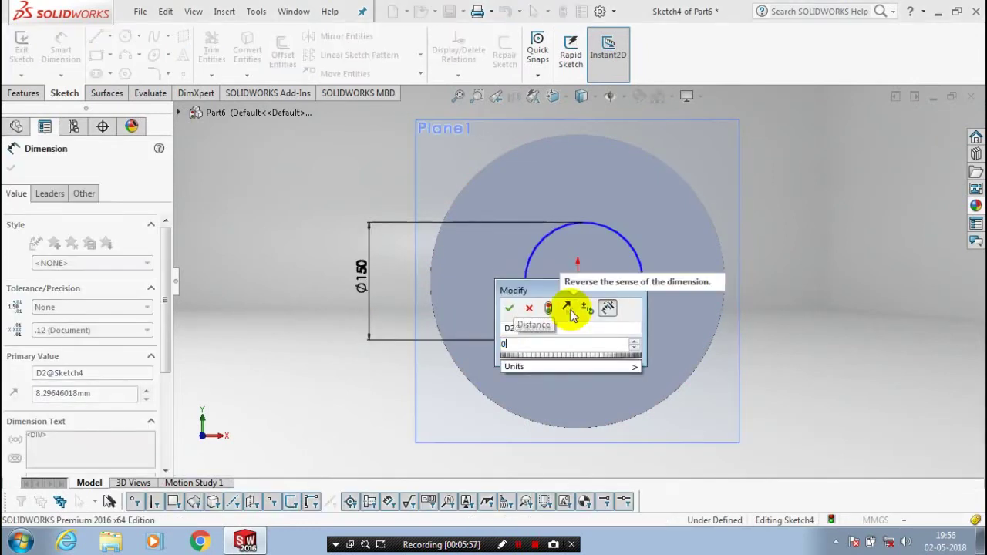
pyautogui.press('Return')
pyautogui.click(11, 168)
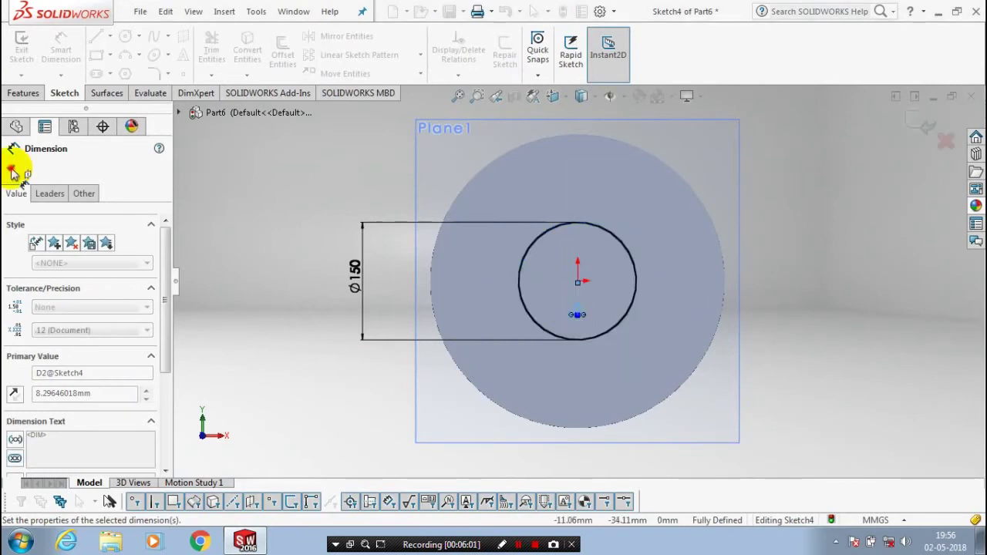
pyautogui.moveTo(251, 243); pyautogui.dragTo(230, 120, button='middle')
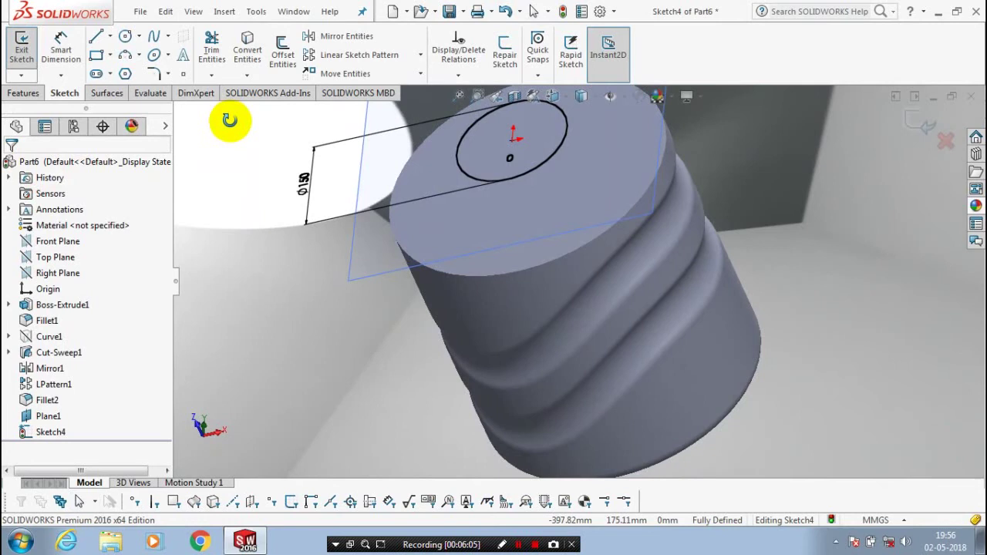
pyautogui.click(22, 45)
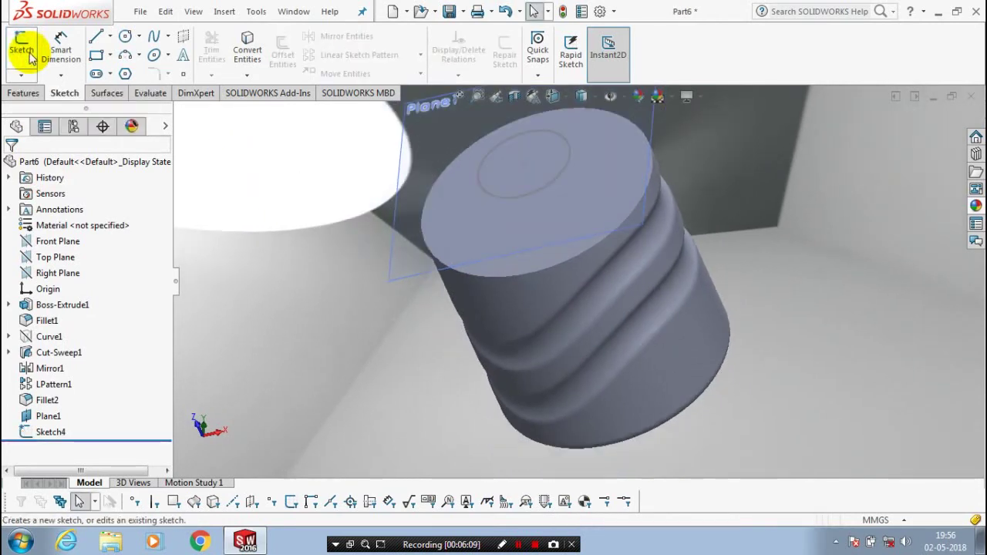
pyautogui.click(34, 92)
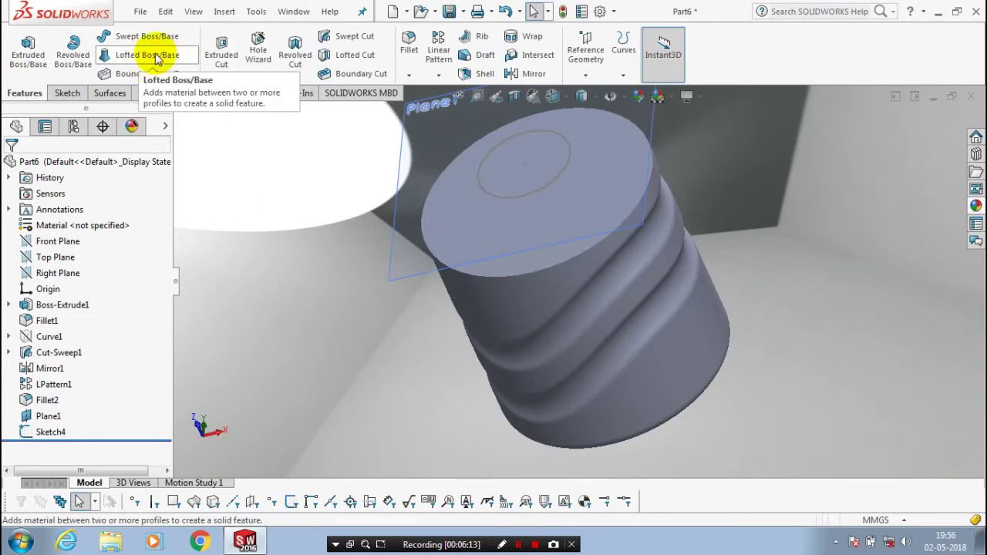
# Step: Loft between the cylinder's top face edge and the Sketch4 circle
pyautogui.click(160, 61)
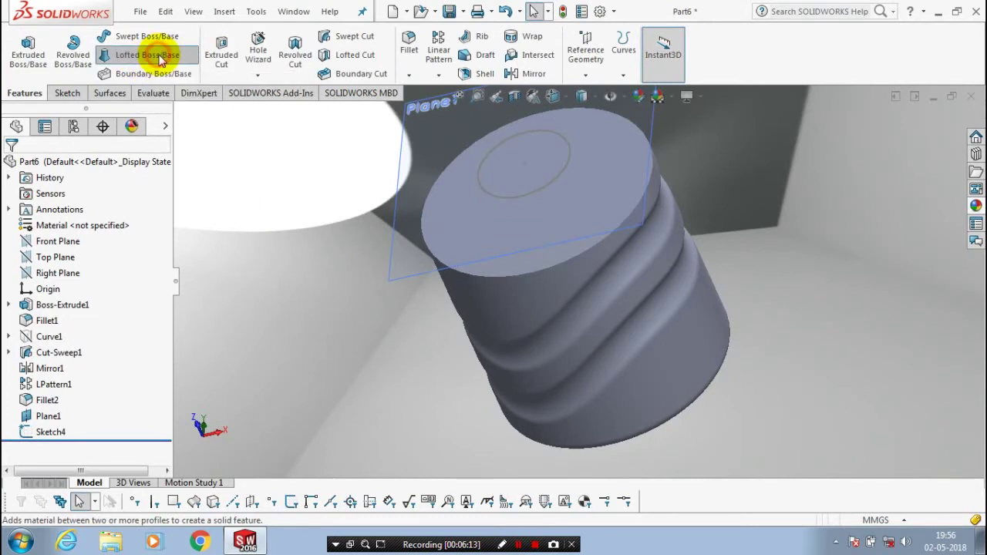
pyautogui.click(87, 224)
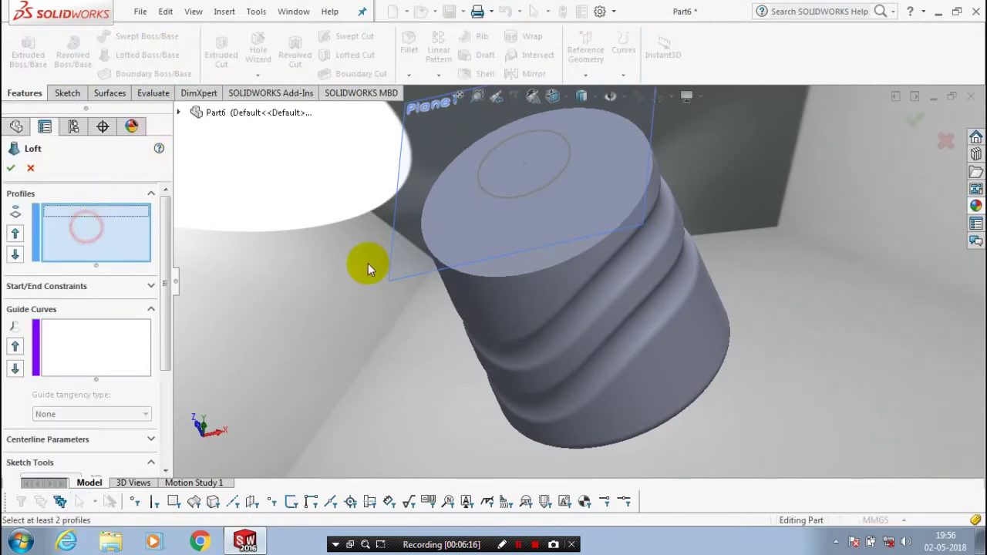
pyautogui.click(425, 245)
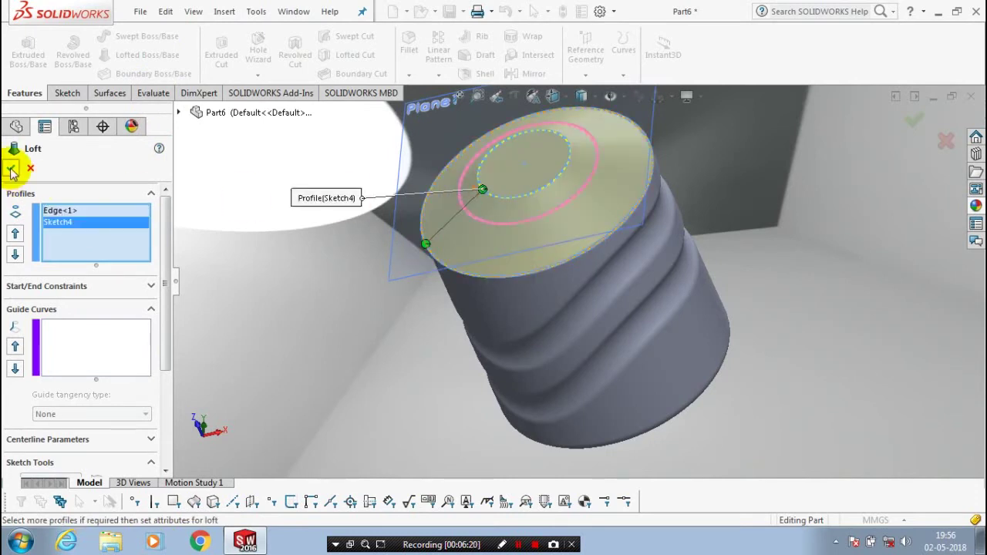
pyautogui.click(11, 168)
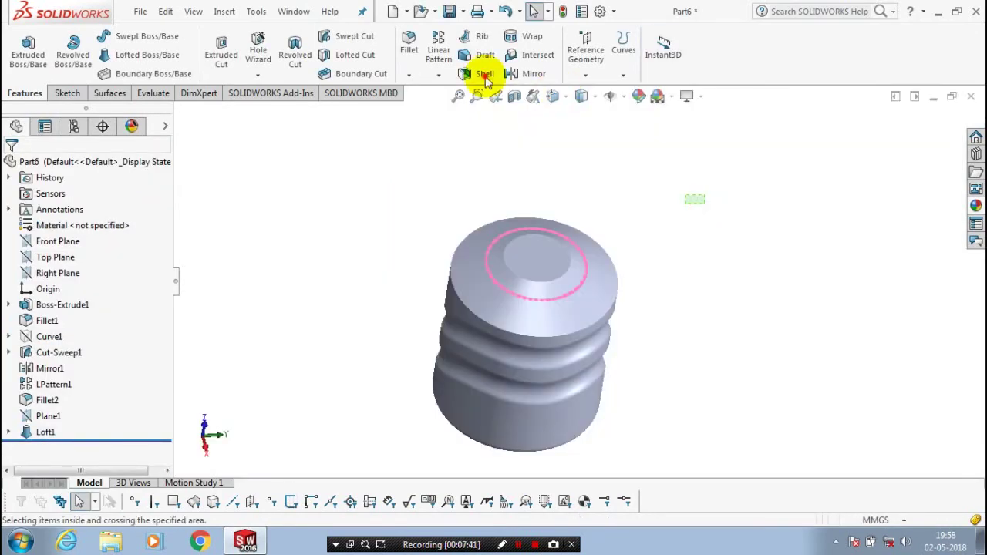
# Step: Shell the part with 5 mm walls, removing the small top face
pyautogui.click(484, 77)
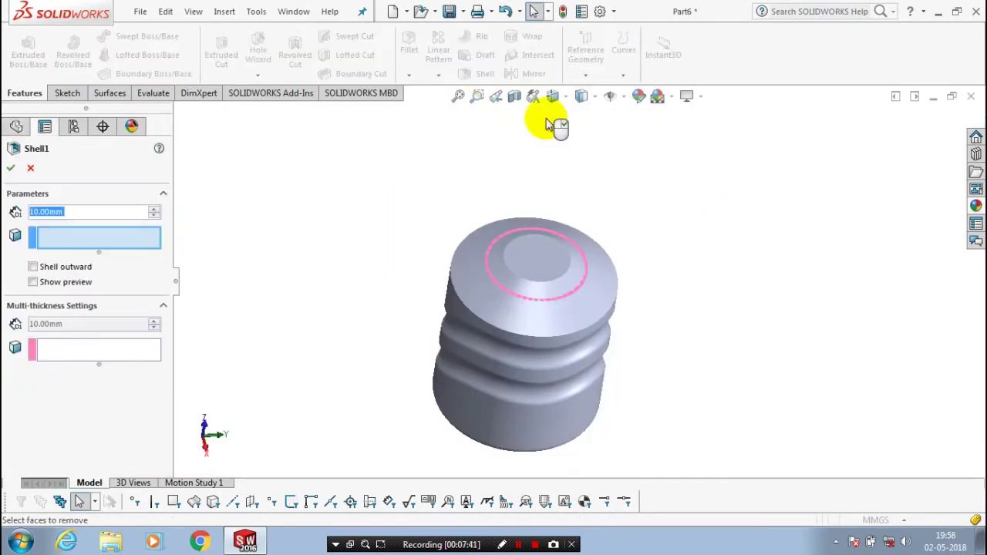
pyautogui.click(537, 254)
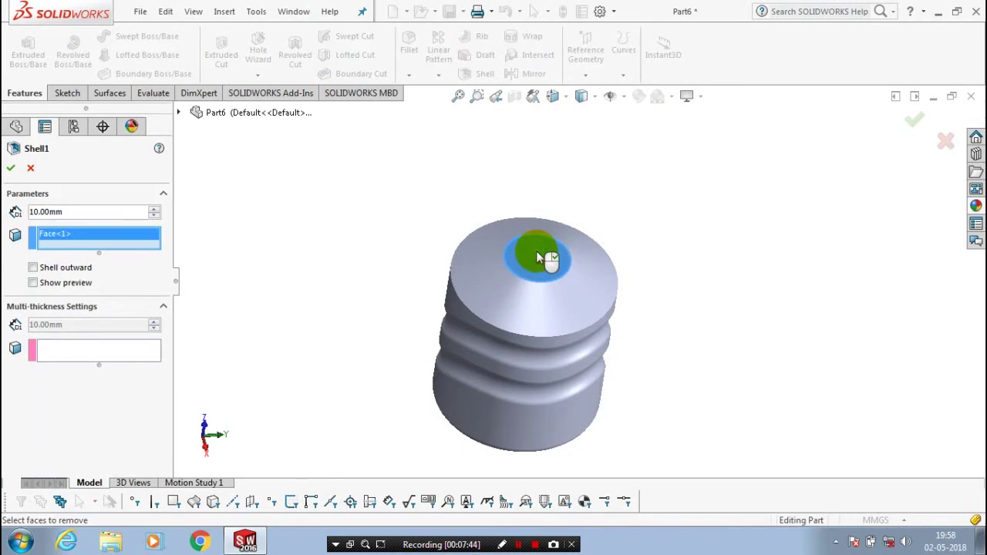
pyautogui.doubleClick(77, 211)
pyautogui.write('5')
pyautogui.press('Return')
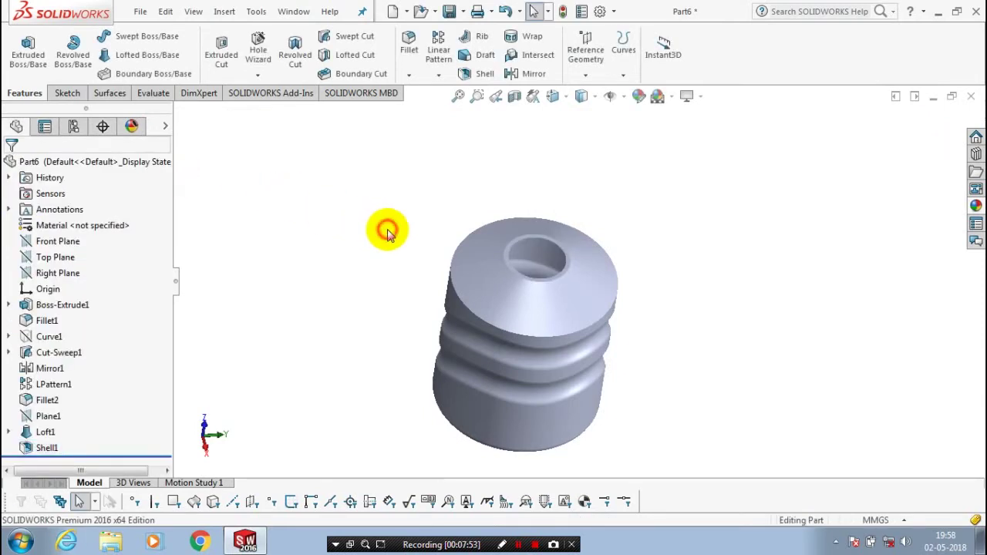
# Step: Orient the view Normal To the lofted top face
pyautogui.moveTo(339, 286); pyautogui.dragTo(293, 257, button='middle')
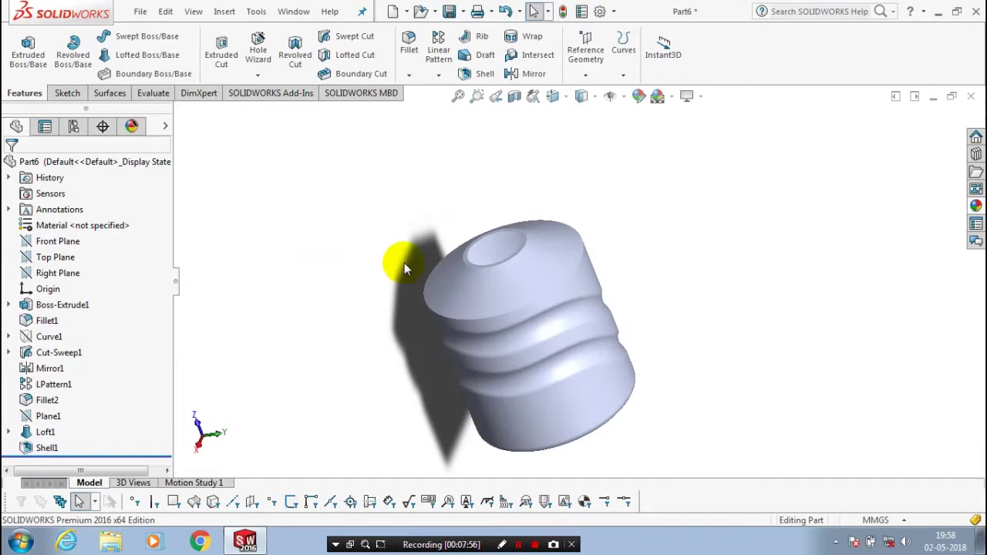
pyautogui.scroll(-3, 521, 286)
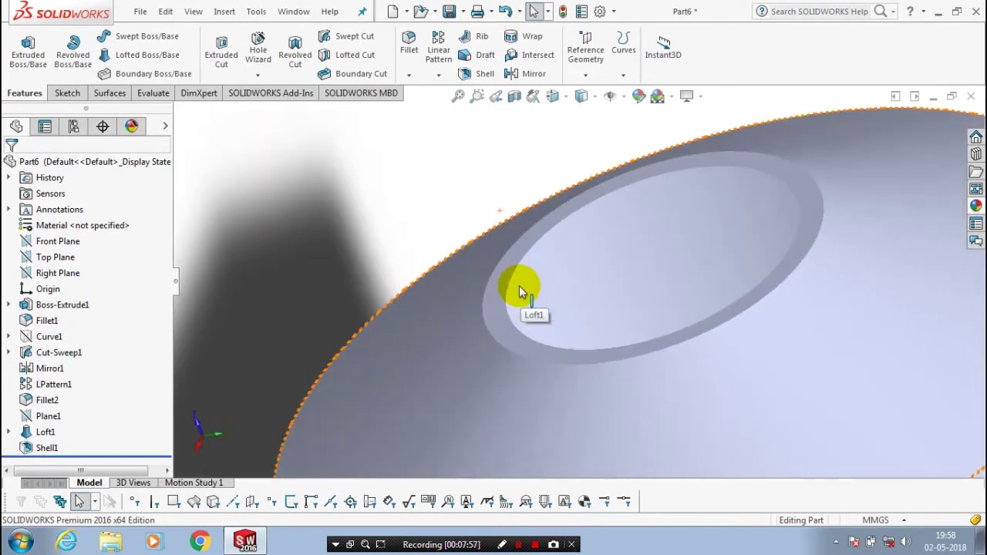
pyautogui.rightClick(519, 285)
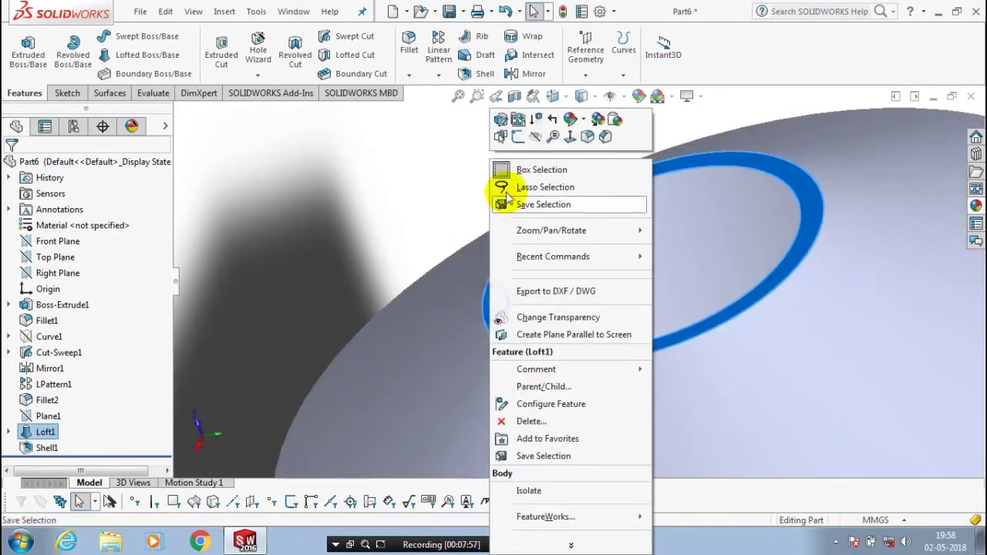
pyautogui.click(565, 134)
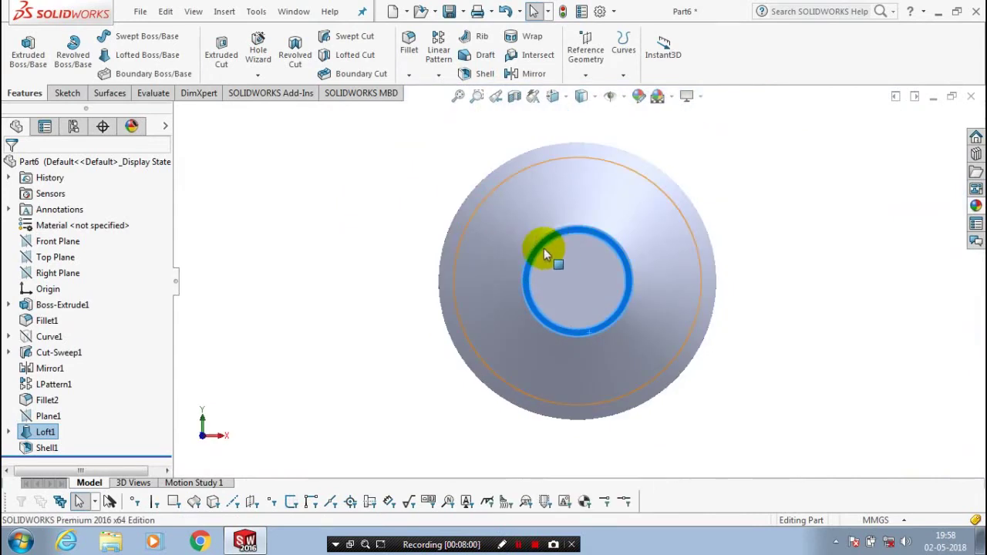
pyautogui.click(66, 91)
# Step: Sketch a circle around the central opening and convert the part's outer edge into the sketch
pyautogui.click(22, 42)
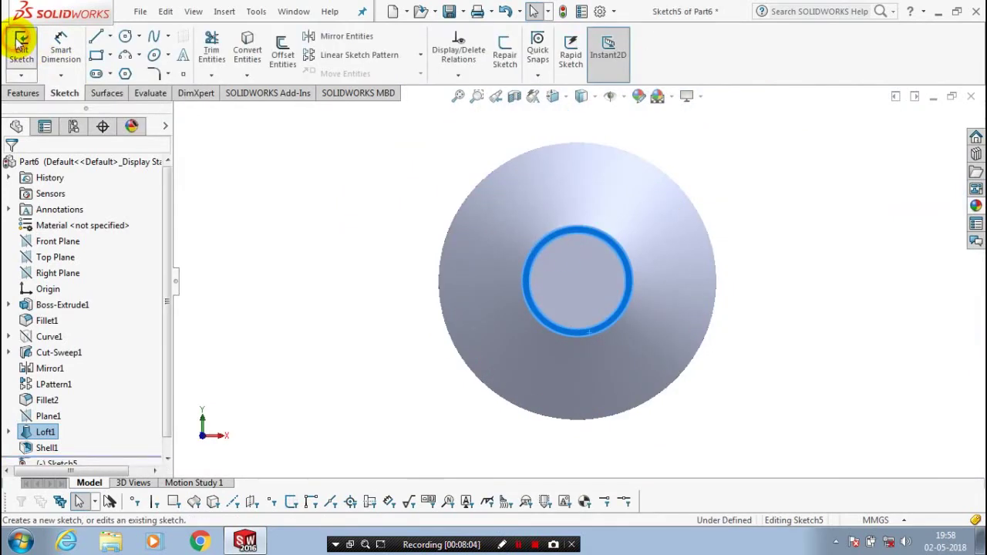
pyautogui.moveTo(502, 229); pyautogui.dragTo(562, 275, button='right')
pyautogui.moveTo(577, 279)
pyautogui.mouseDown()
pyautogui.moveTo(568, 286)
pyautogui.moveTo(578, 282)
pyautogui.moveTo(617, 347)
pyautogui.mouseUp()
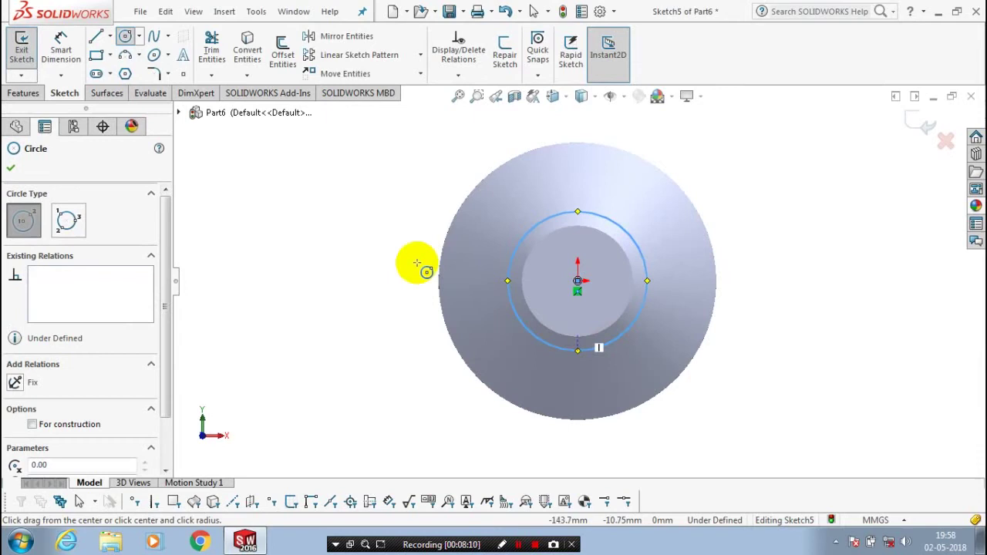
pyautogui.click(9, 166)
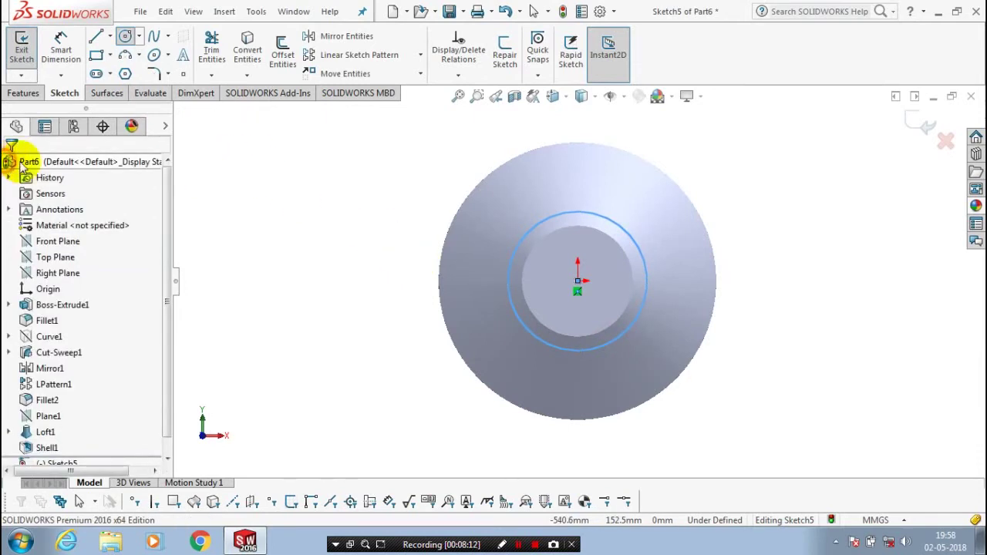
pyautogui.click(480, 179)
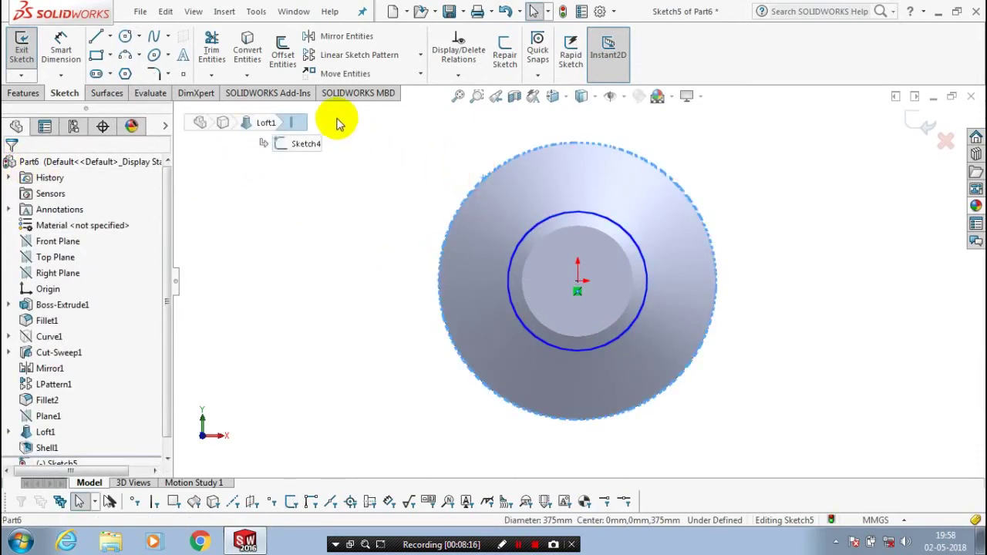
pyautogui.click(249, 74)
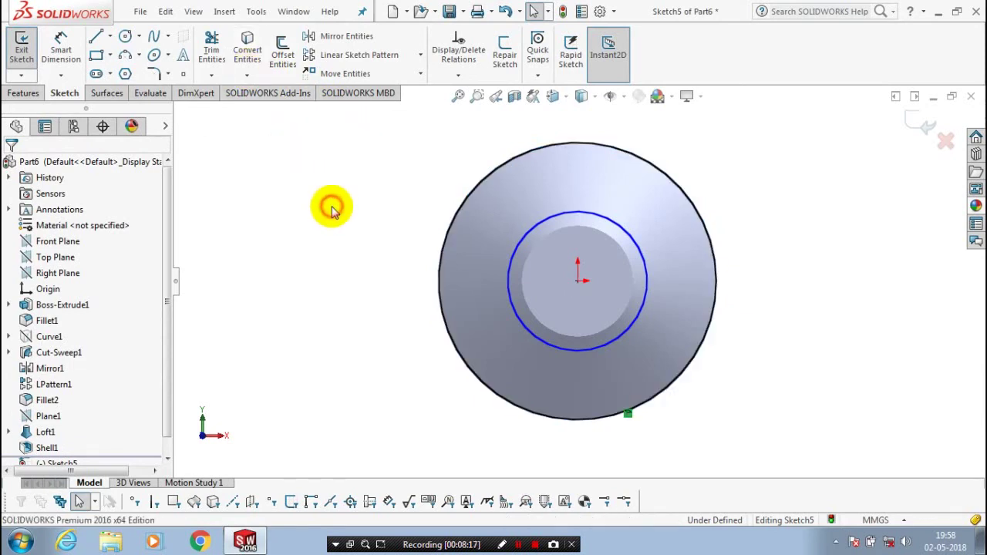
# Step: Draw a slanted spoke line from the outer edge to the inner circle
pyautogui.click(109, 36)
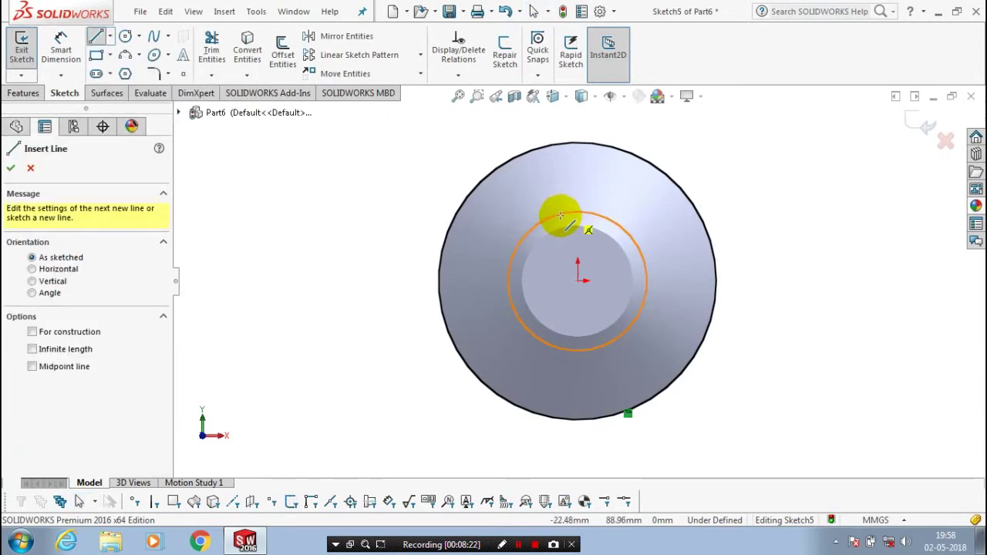
pyautogui.click(577, 211)
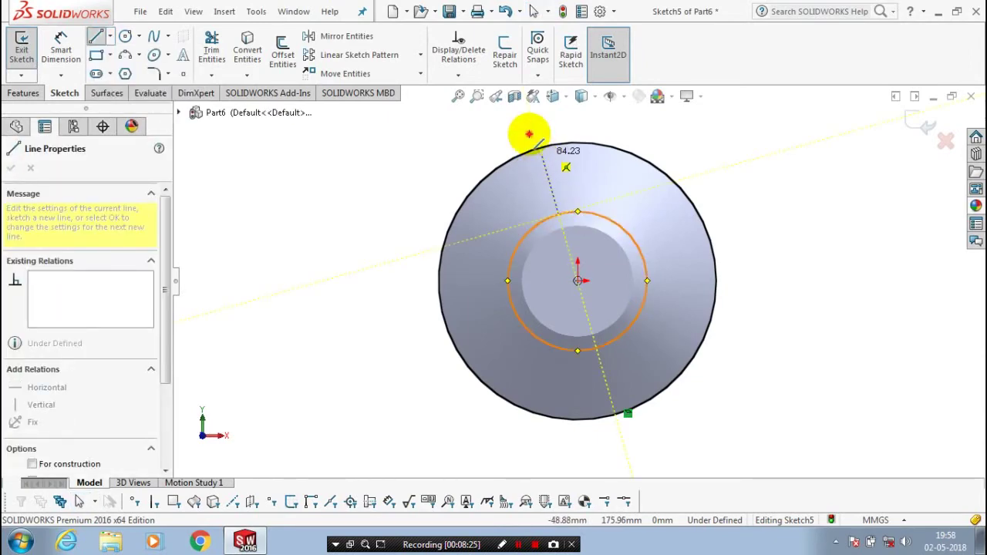
pyautogui.click(529, 134)
pyautogui.press('Escape')
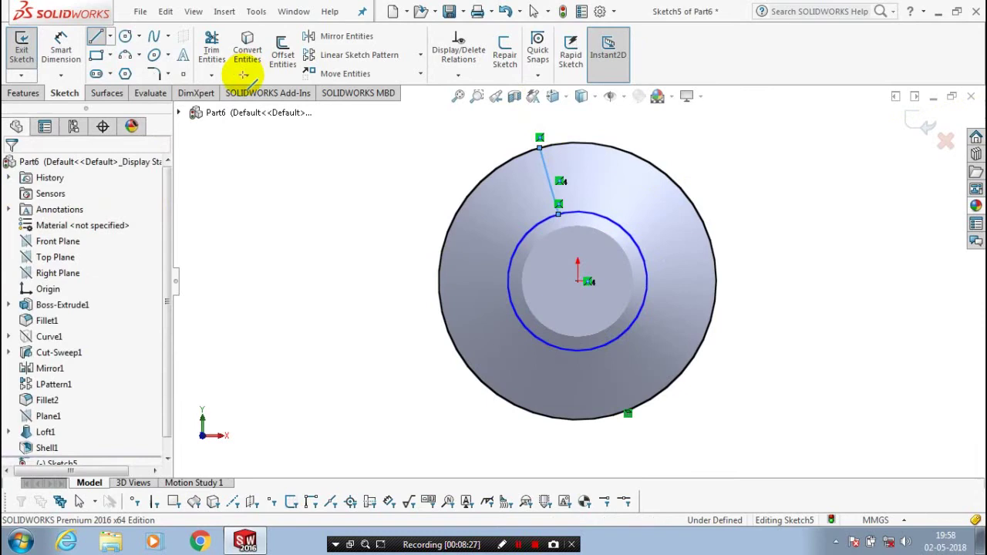
# Step: Draw a vertical centerline straight up from the origin
pyautogui.click(110, 37)
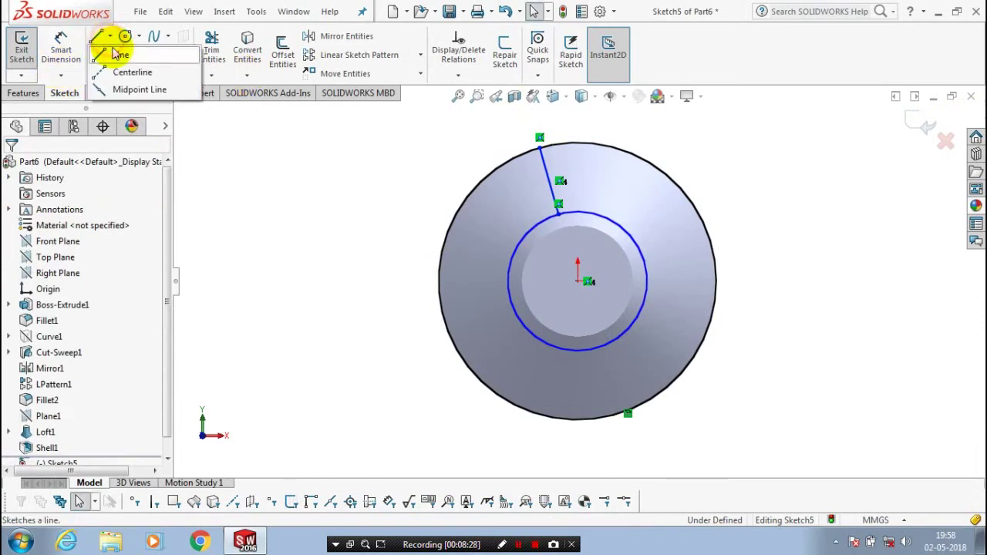
pyautogui.click(129, 72)
pyautogui.click(578, 280)
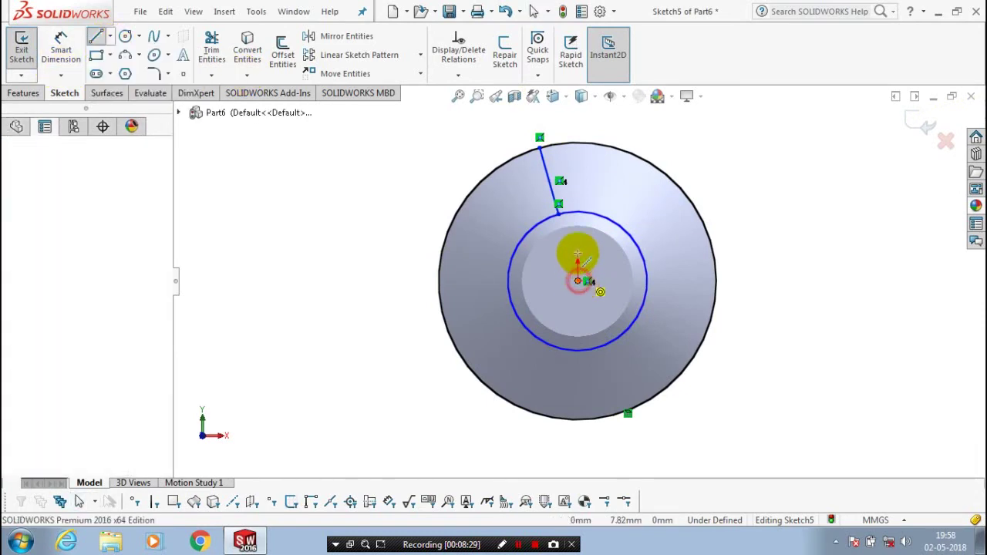
pyautogui.click(593, 161)
pyautogui.press('Escape')
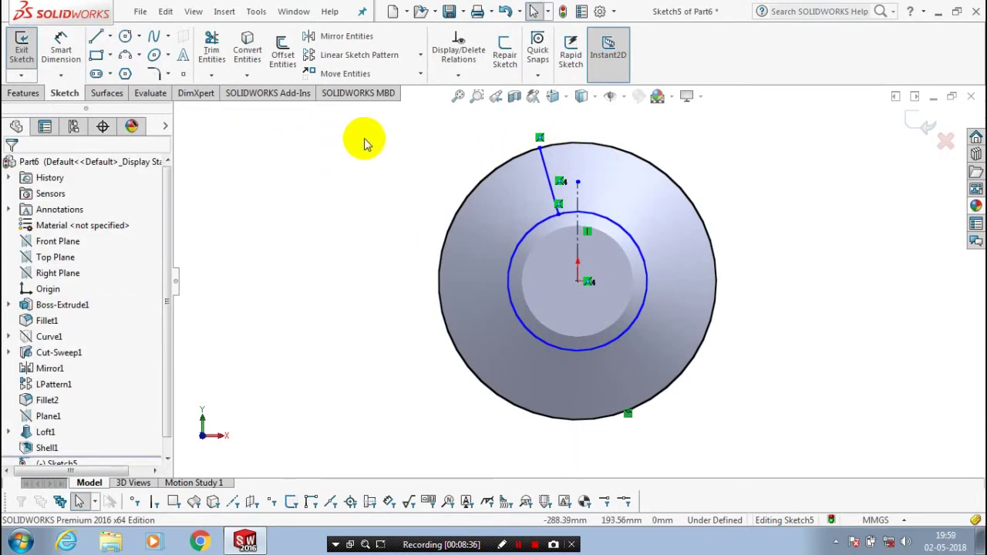
# Step: Mirror the slanted spoke line across the vertical centerline
pyautogui.click(347, 35)
pyautogui.click(546, 165)
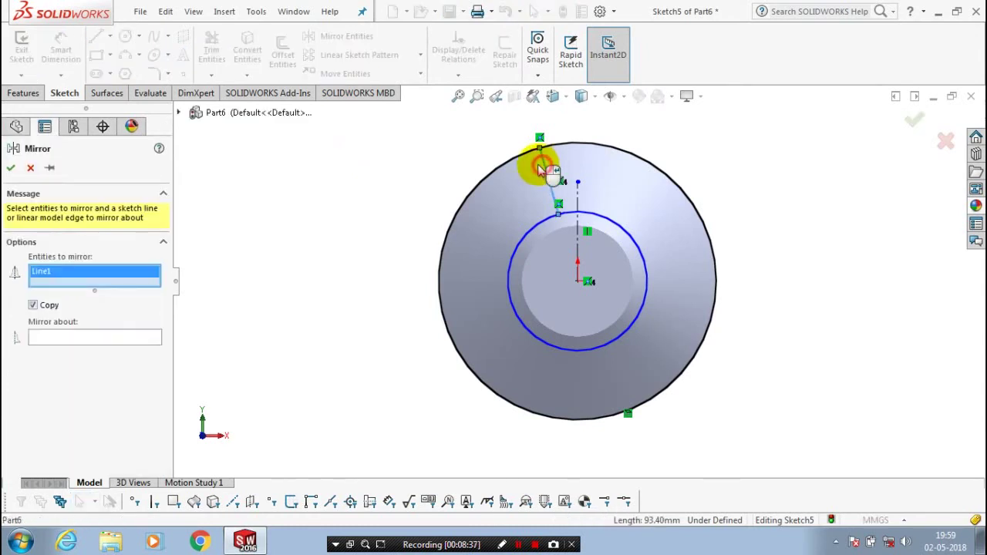
pyautogui.click(132, 337)
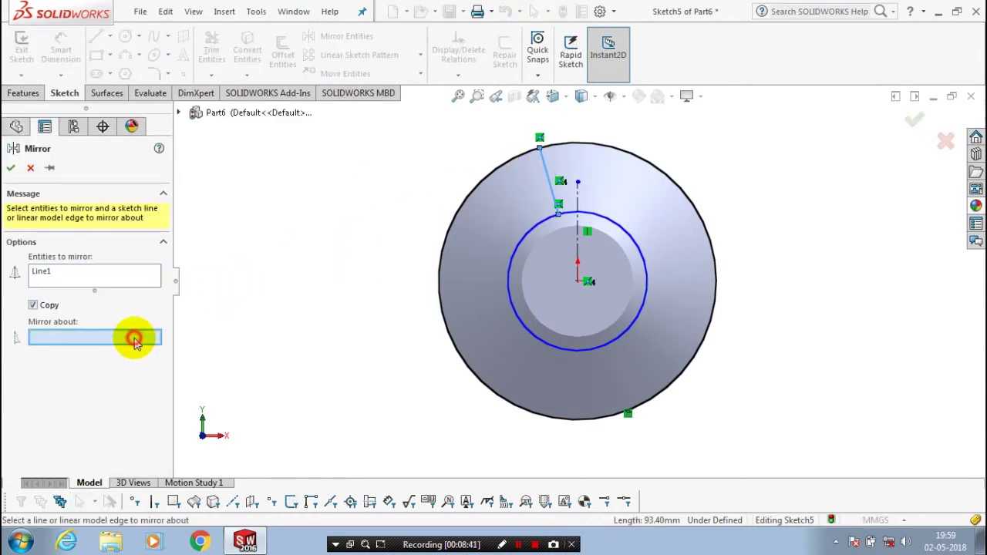
pyautogui.click(581, 198)
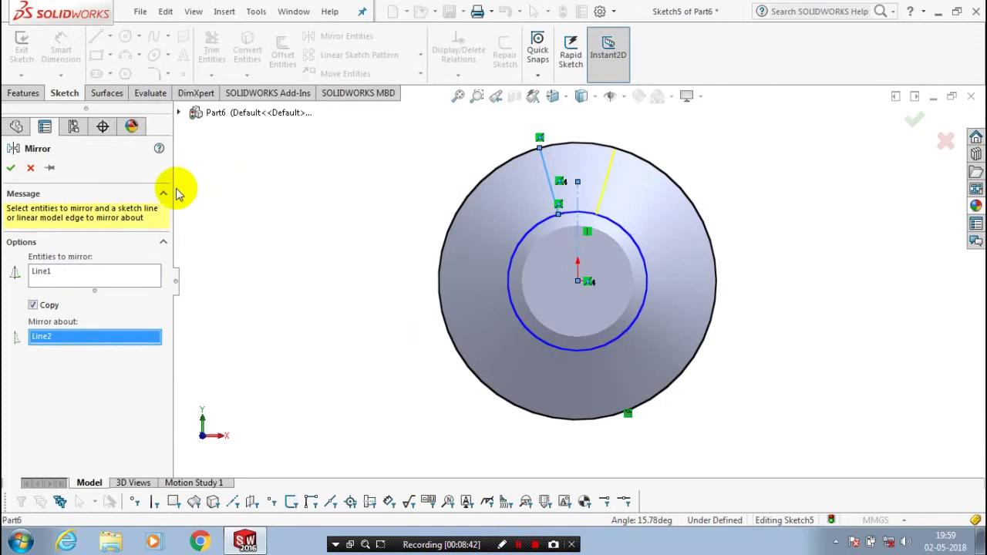
pyautogui.click(13, 168)
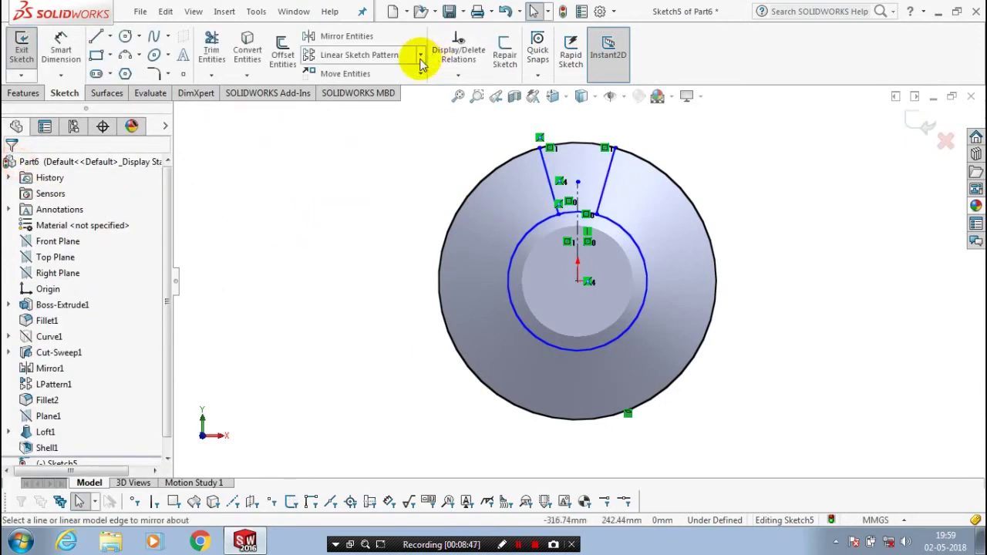
pyautogui.click(420, 55)
# Step: Circular-pattern both slanted lines 4 times over 360° around the sketch origin
pyautogui.click(402, 91)
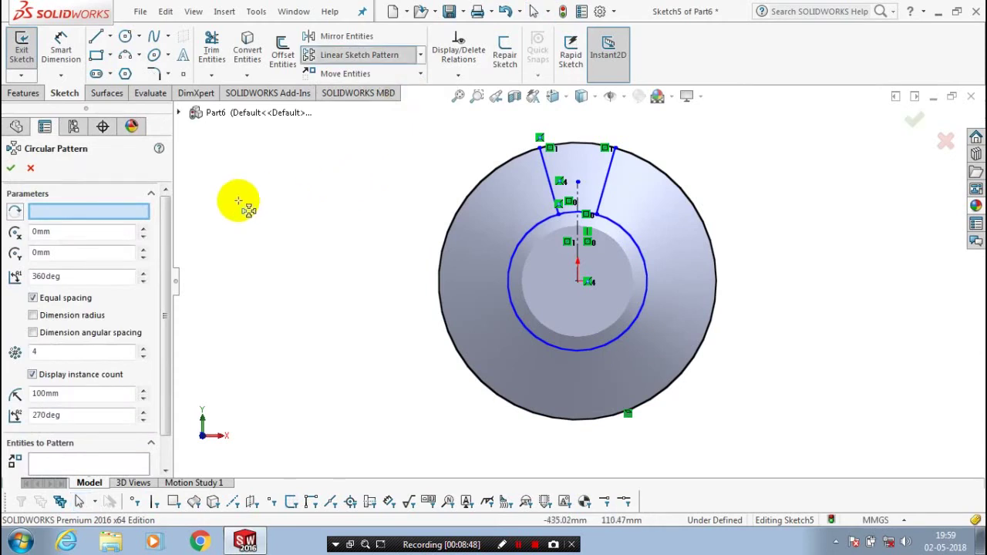
pyautogui.click(575, 279)
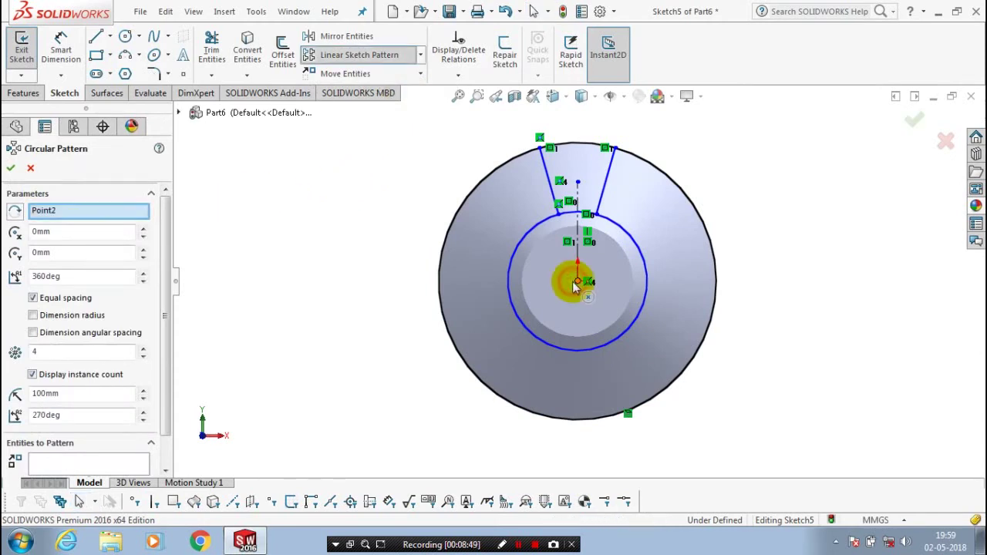
pyautogui.scroll(-1, 166, 338)
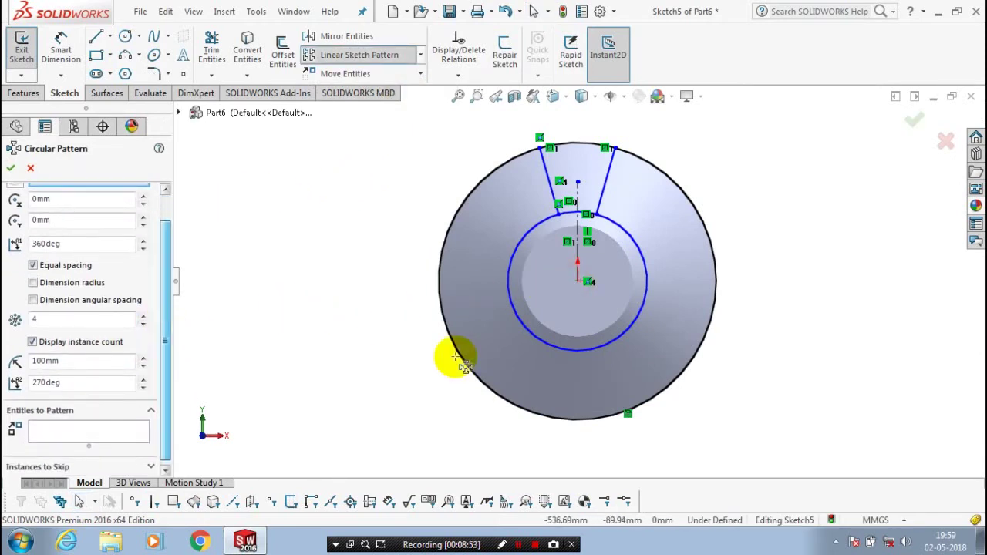
pyautogui.click(549, 172)
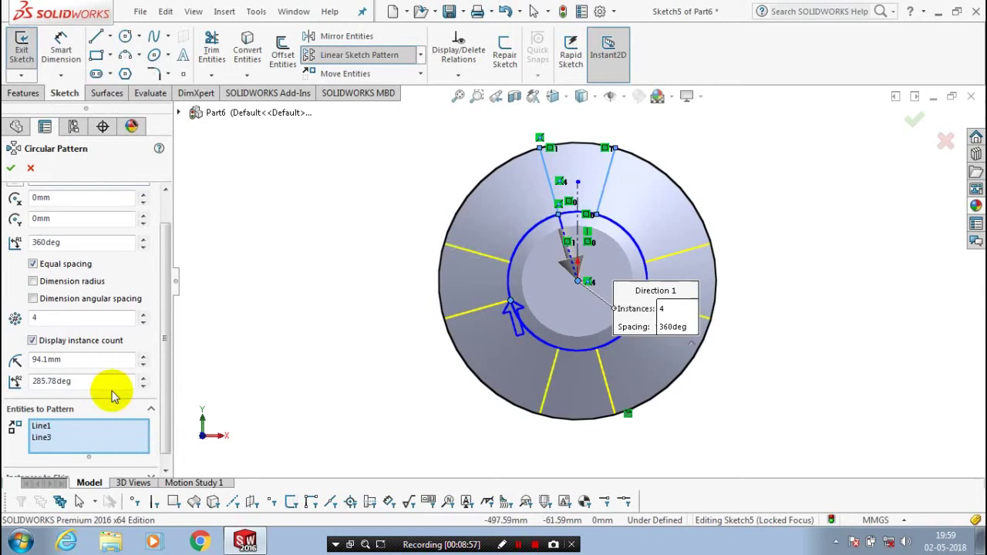
pyautogui.moveTo(164, 289); pyautogui.dragTo(158, 261)
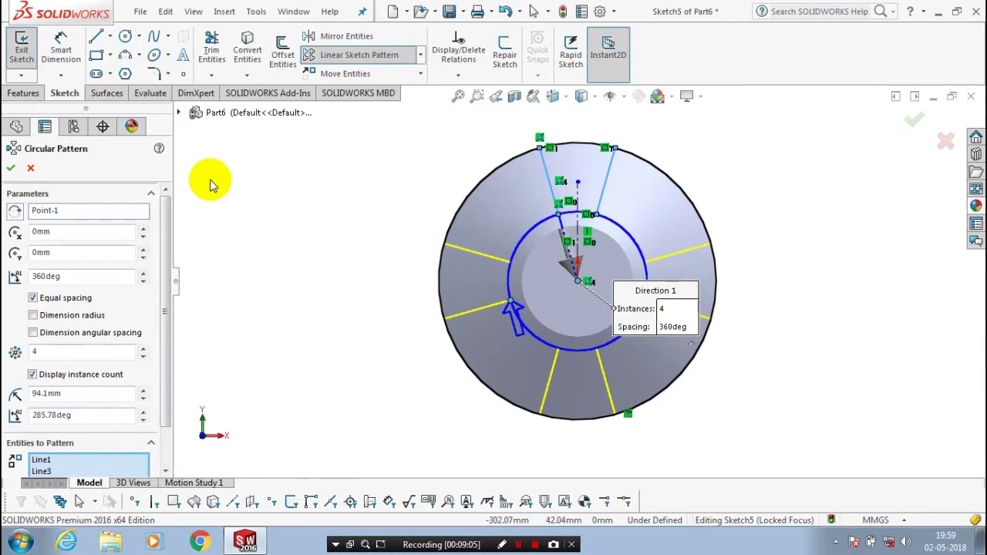
pyautogui.press('Return')
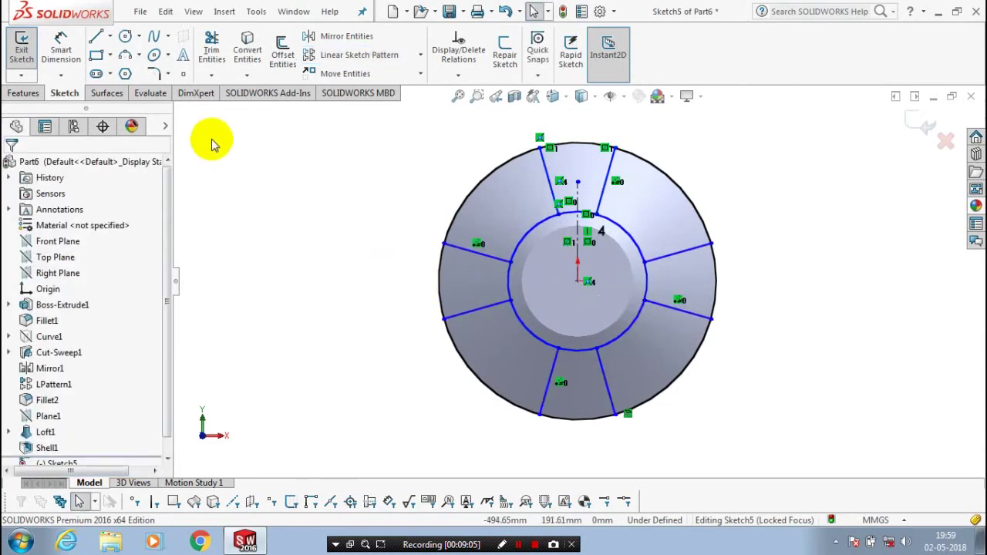
pyautogui.click(210, 75)
# Step: Power-trim the inner-circle arcs inside all four spoke slots, including the short piece beside the centerline
pyautogui.click(244, 93)
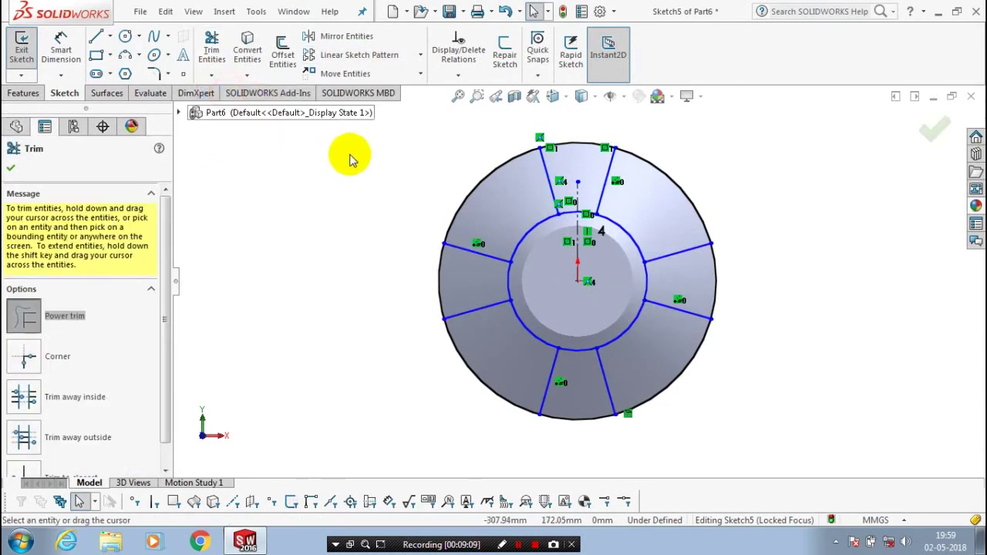
pyautogui.moveTo(461, 163)
pyautogui.mouseDown()
pyautogui.moveTo(499, 213)
pyautogui.moveTo(408, 324)
pyautogui.moveTo(467, 344)
pyautogui.moveTo(689, 222)
pyautogui.moveTo(705, 182)
pyautogui.moveTo(660, 213)
pyautogui.mouseUp()
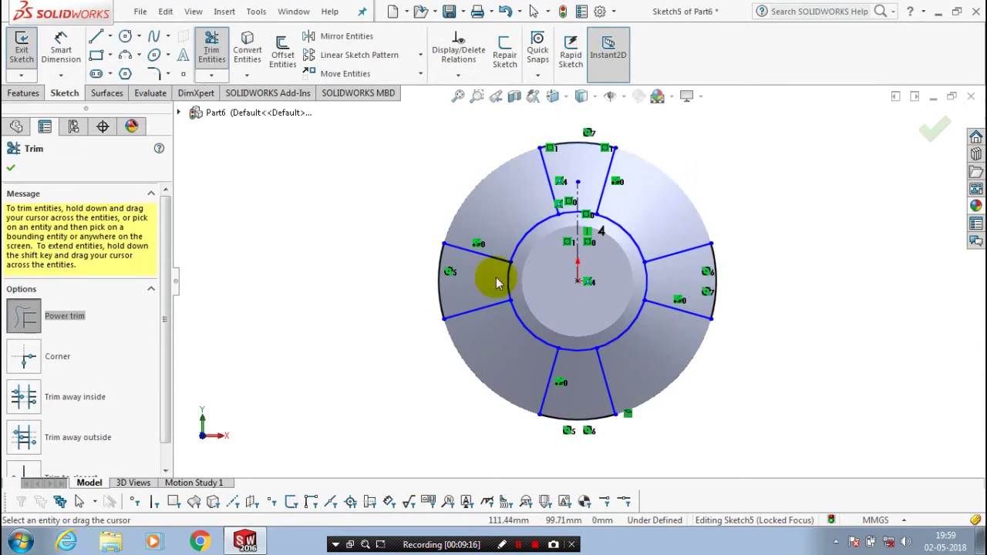
pyautogui.moveTo(498, 283)
pyautogui.mouseDown()
pyautogui.moveTo(522, 275)
pyautogui.moveTo(550, 286)
pyautogui.moveTo(573, 356)
pyautogui.moveTo(653, 279)
pyautogui.moveTo(594, 249)
pyautogui.moveTo(583, 197)
pyautogui.mouseUp()
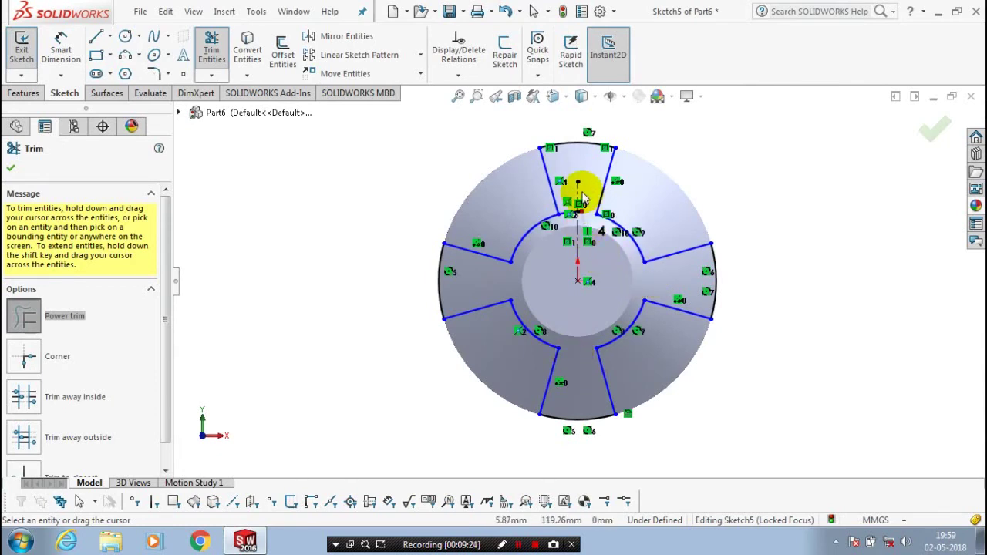
pyautogui.scroll(-5, 633, 203)
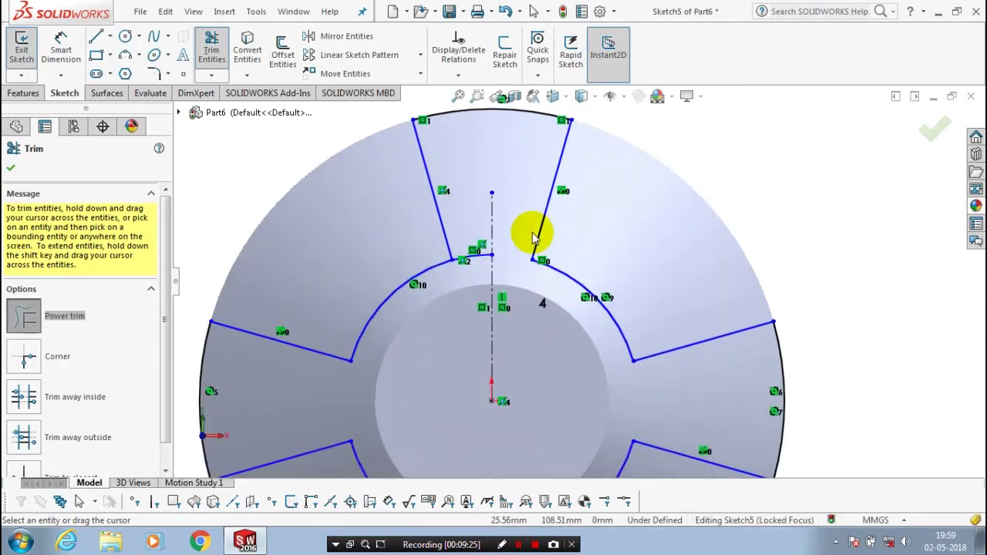
pyautogui.moveTo(467, 264); pyautogui.dragTo(467, 277)
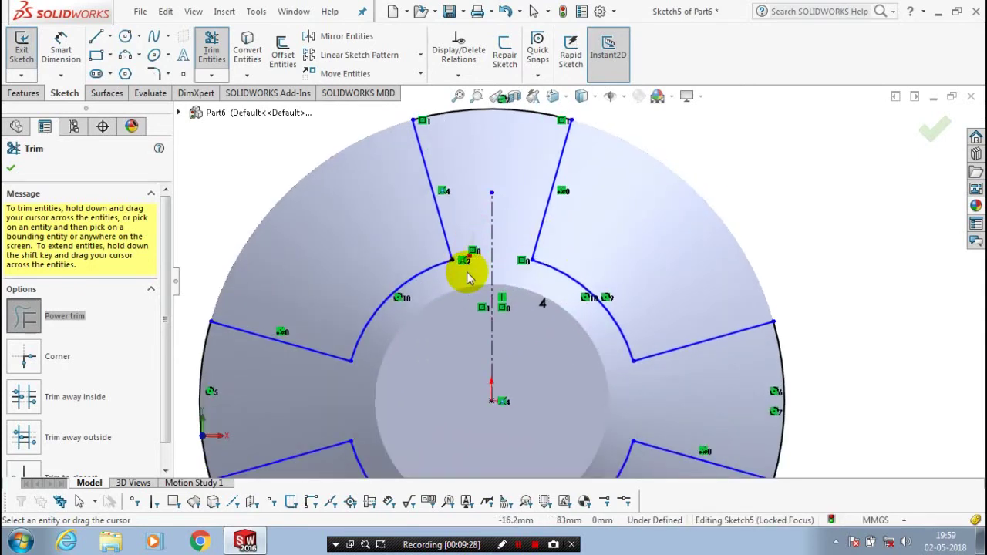
pyautogui.scroll(4, 308, 235)
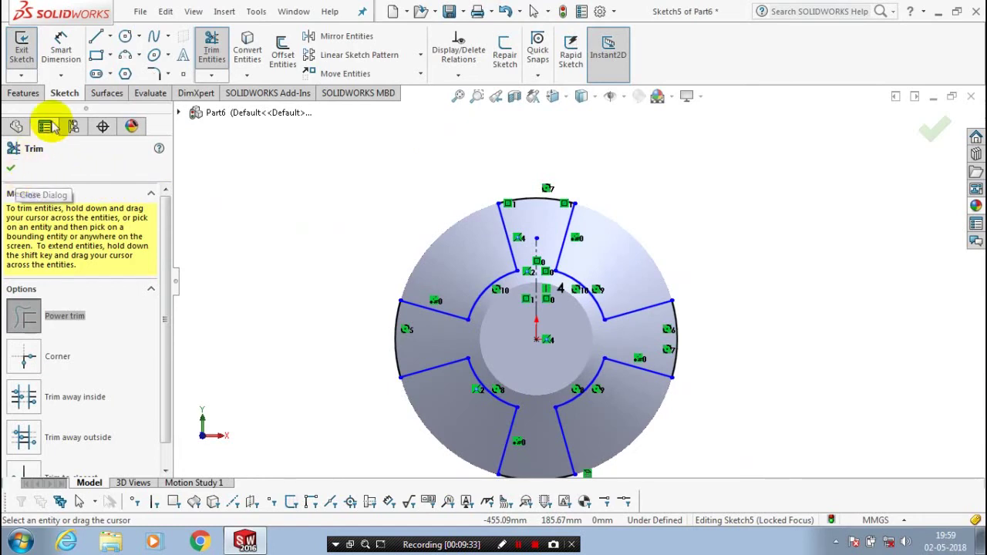
# Step: Draw a circle centred on the origin around the central opening, then exit Sketch5
pyautogui.click(139, 37)
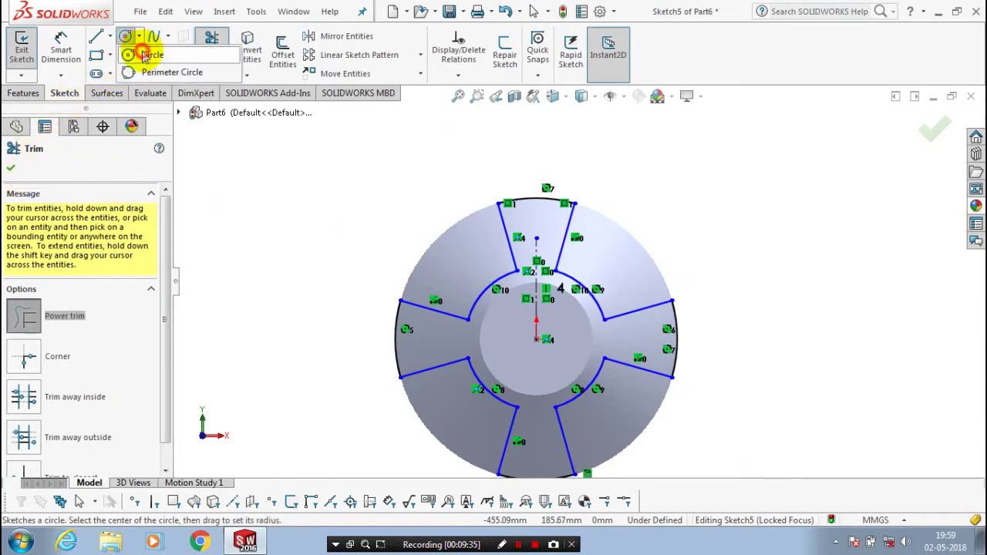
pyautogui.click(148, 55)
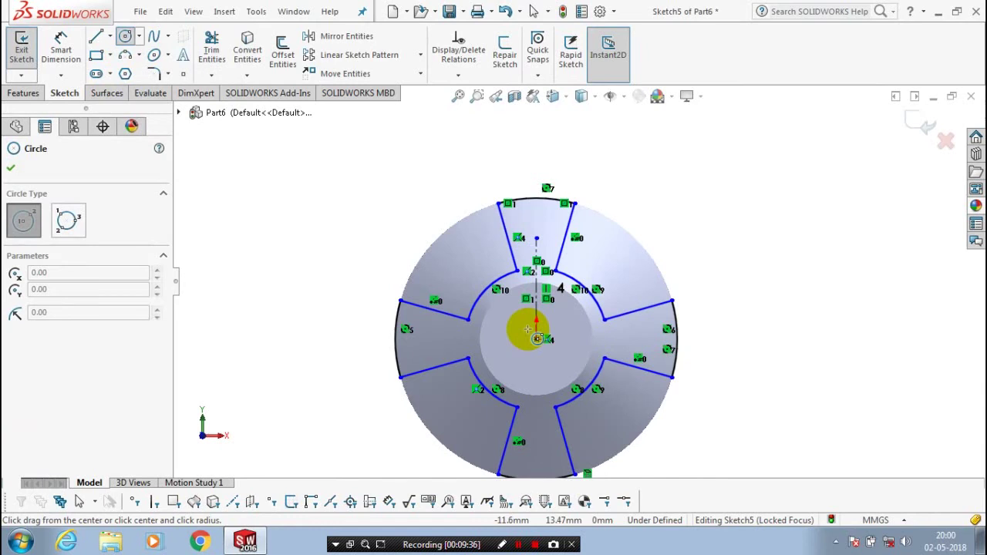
pyautogui.click(536, 338)
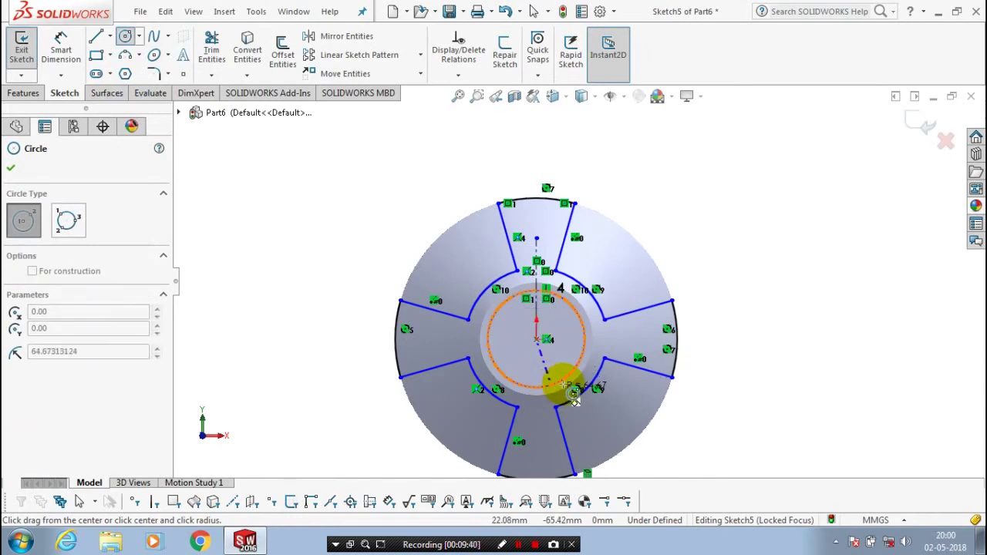
pyautogui.click(573, 377)
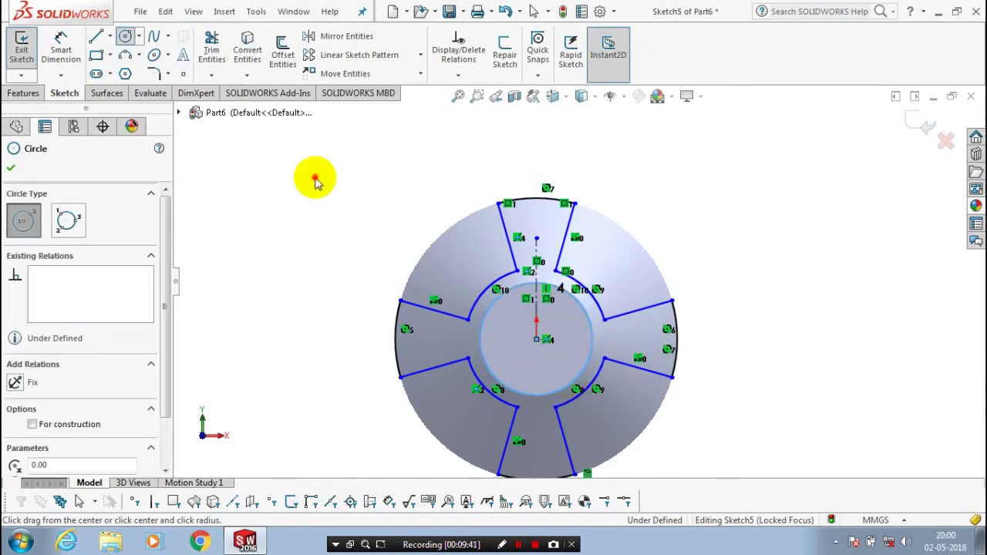
pyautogui.click(315, 181)
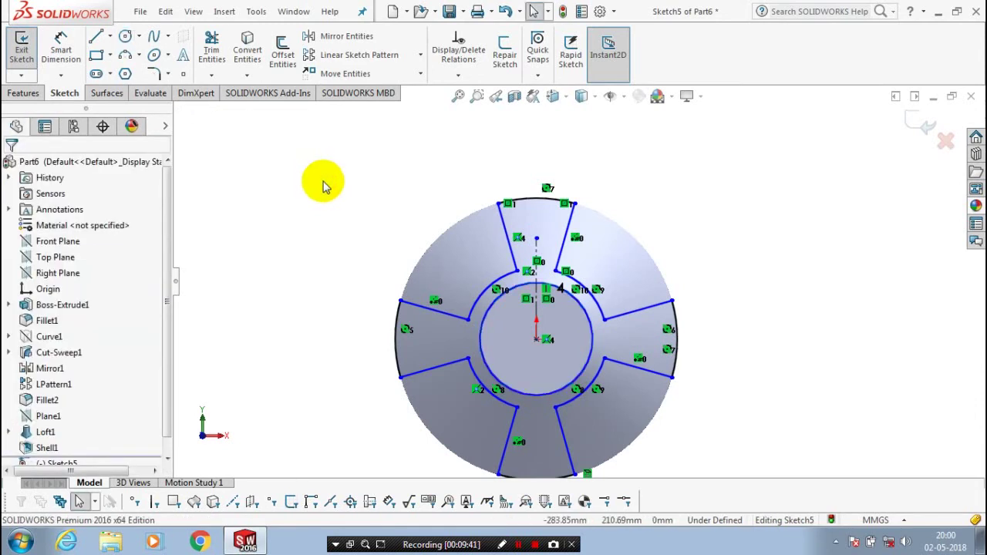
pyautogui.press('f')
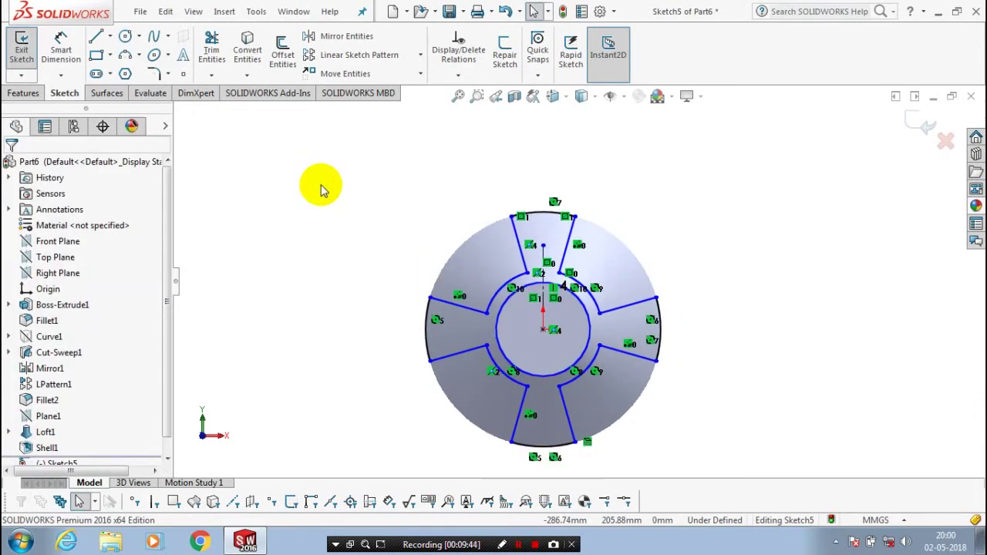
pyautogui.click(878, 141)
pyautogui.moveTo(817, 193)
pyautogui.mouseDown(button='middle')
pyautogui.moveTo(727, 242)
pyautogui.moveTo(760, 131)
pyautogui.moveTo(746, 117)
pyautogui.mouseUp(button='middle')
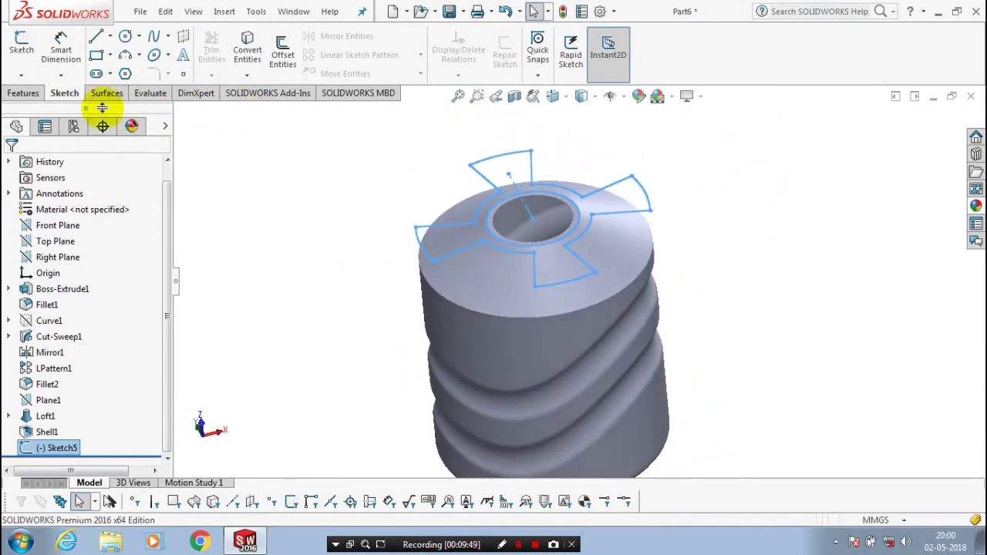
# Step: Extrude Sketch5 Up To Next as Boss-Extrude2, forming four raised spokes around the opening
pyautogui.click(24, 94)
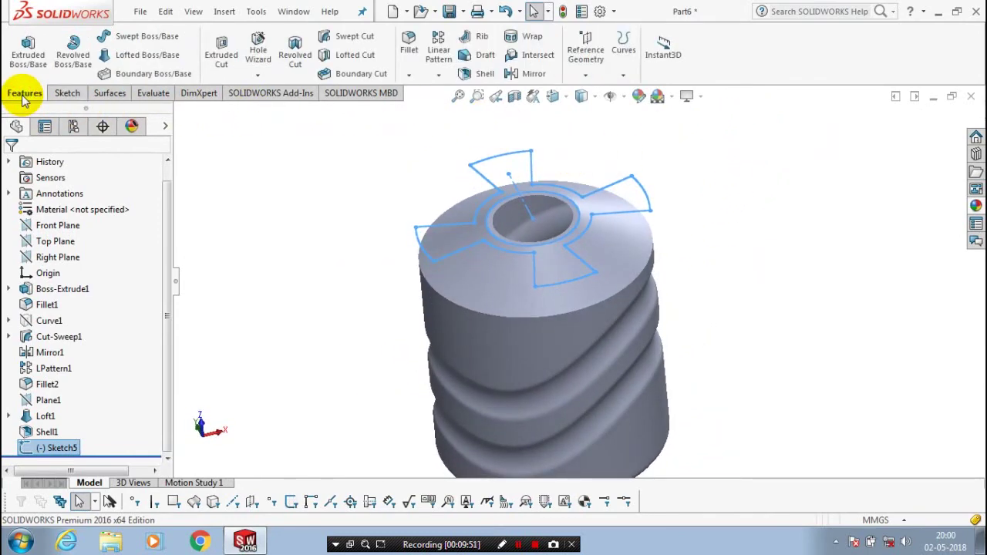
pyautogui.click(28, 48)
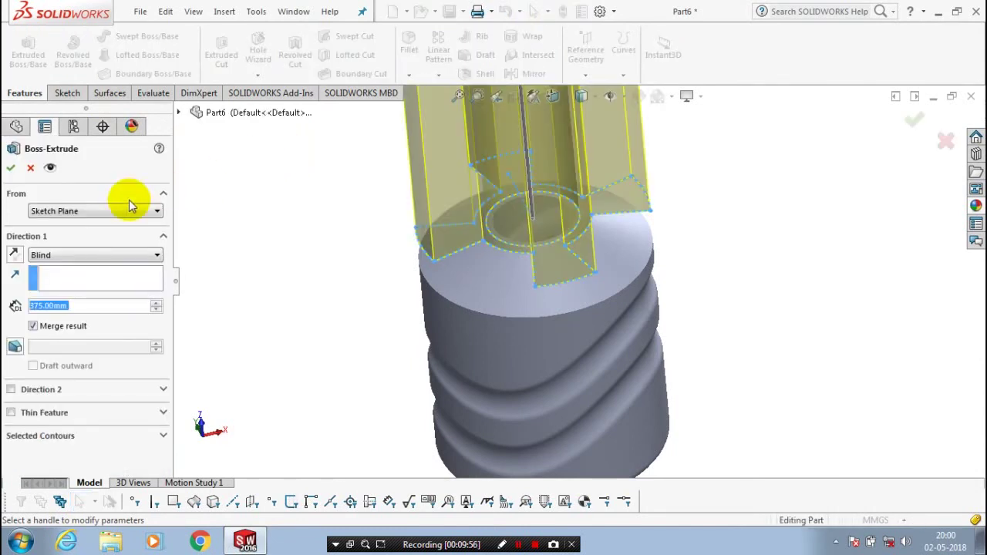
pyautogui.click(116, 256)
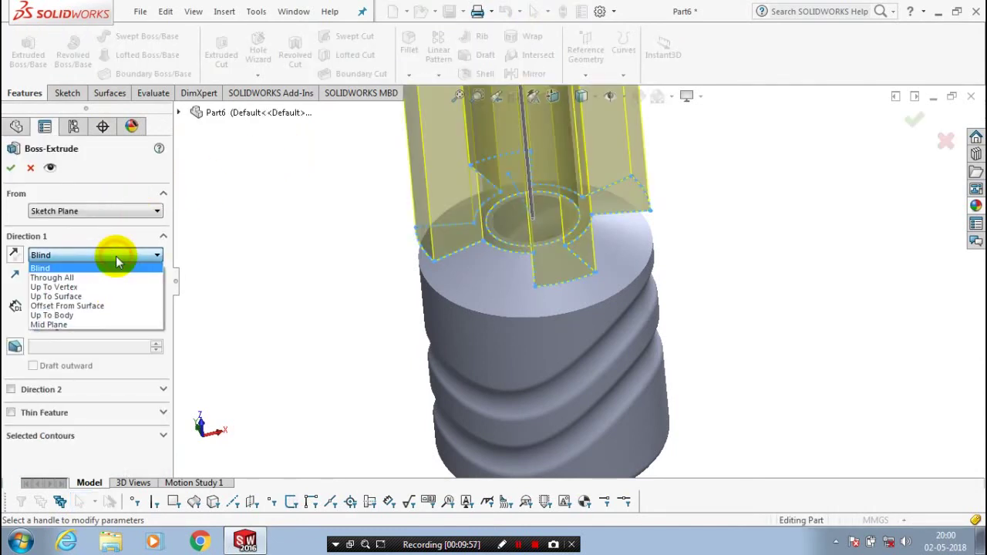
pyautogui.click(93, 296)
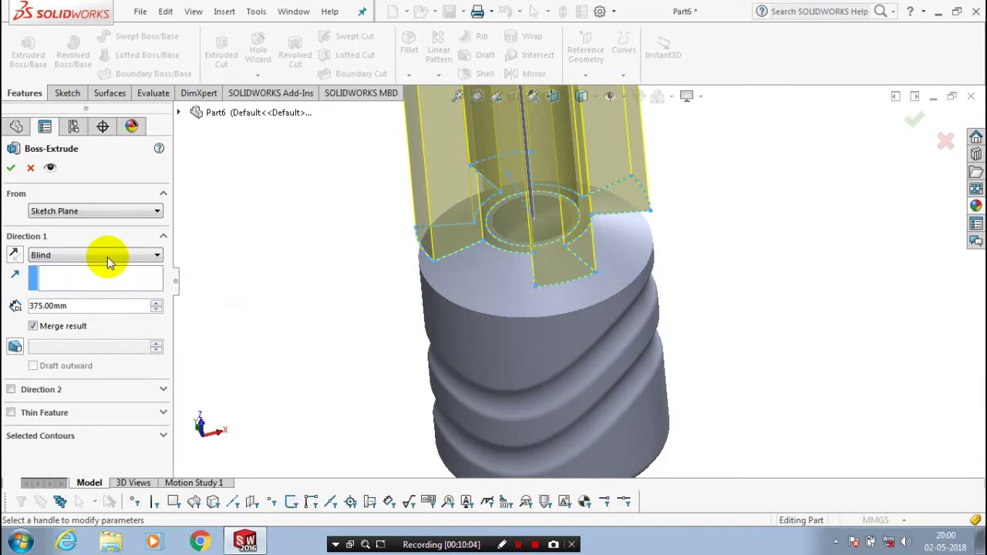
pyautogui.click(15, 256)
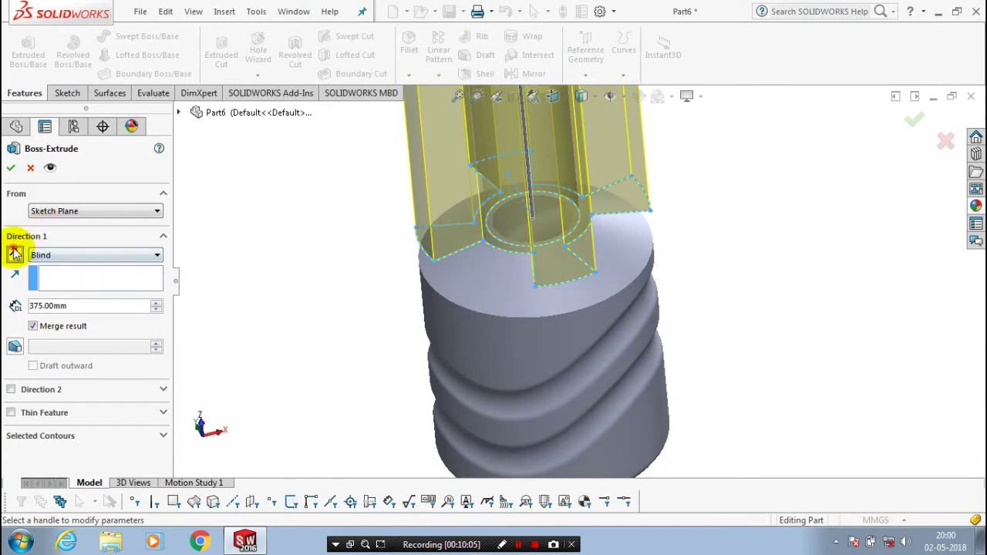
pyautogui.click(93, 254)
pyautogui.click(70, 282)
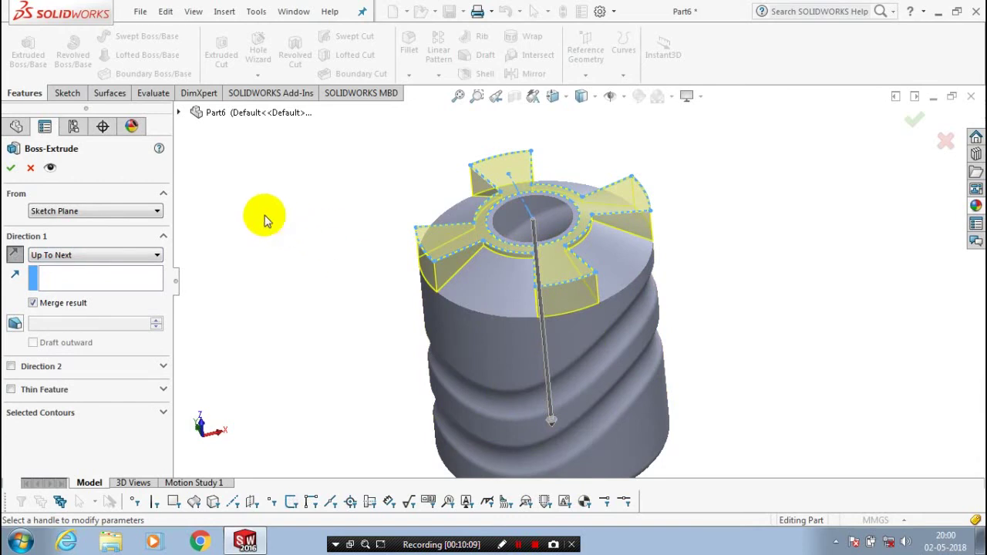
pyautogui.click(11, 170)
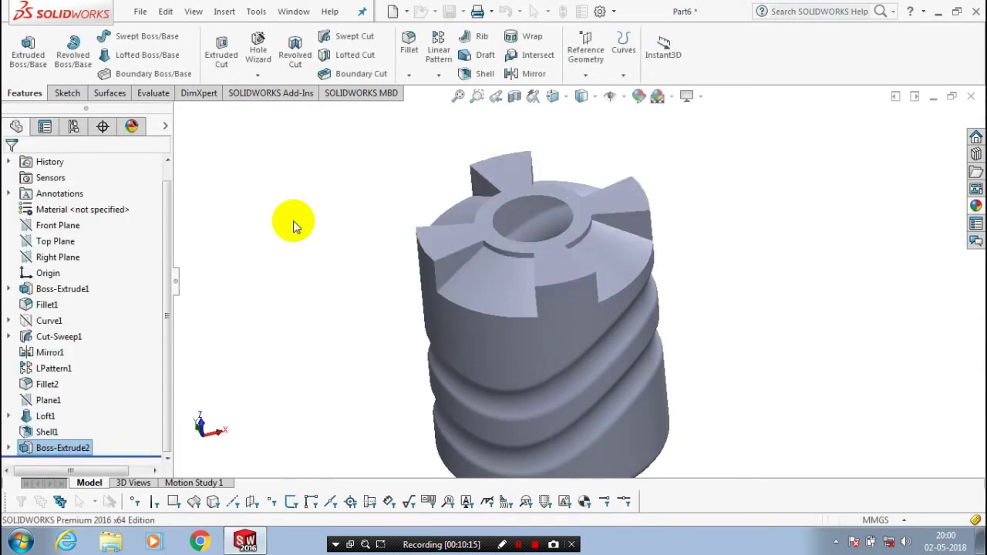
# Step: Fillet the outer top edges of the front, left, back and right spokes with a 30 mm radius
pyautogui.press('f')
pyautogui.scroll(3, 703, 369)
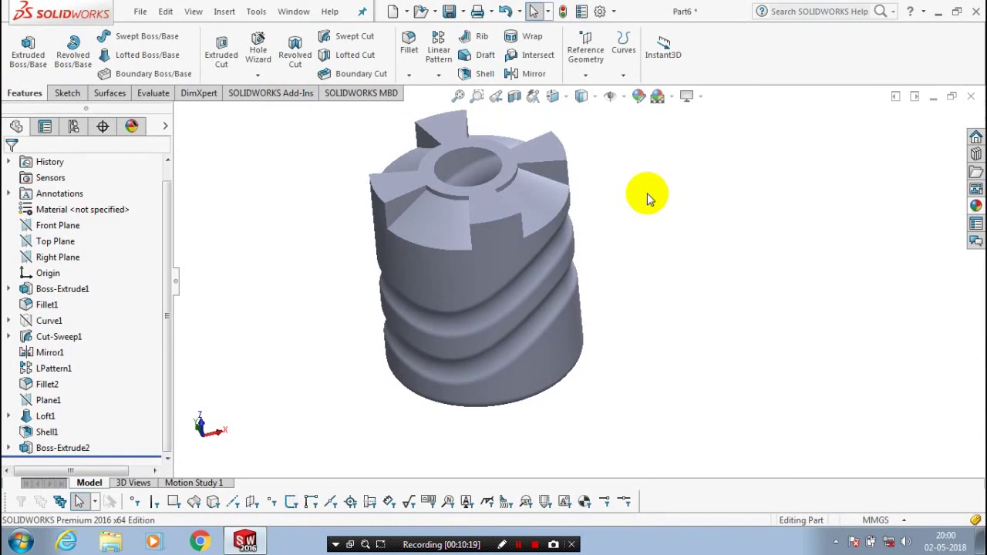
pyautogui.scroll(-2, 624, 172)
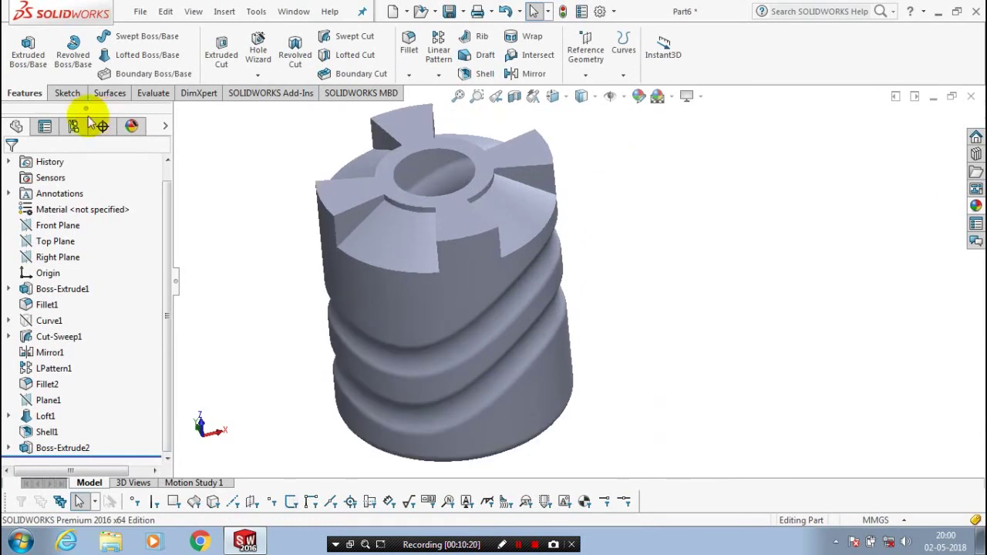
pyautogui.click(407, 80)
pyautogui.click(434, 88)
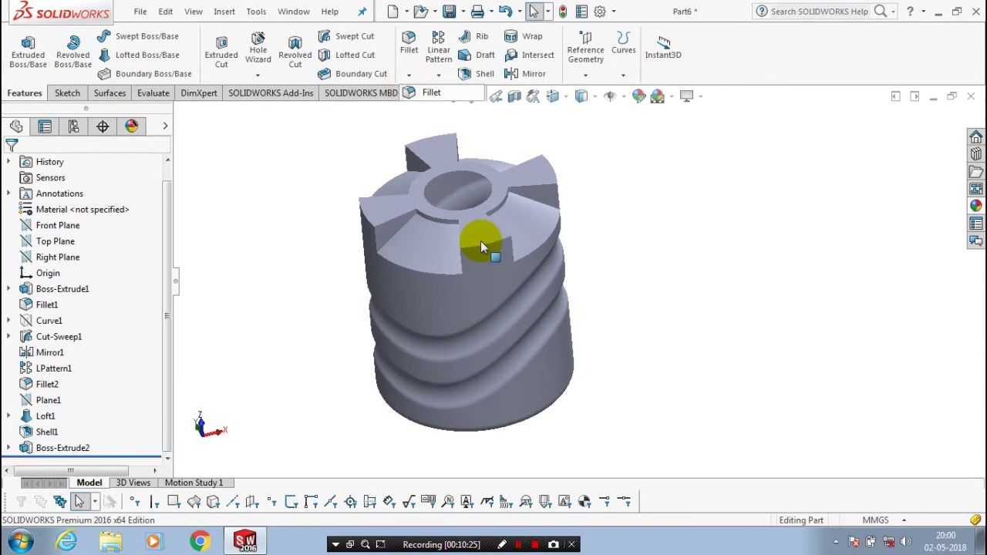
pyautogui.click(483, 244)
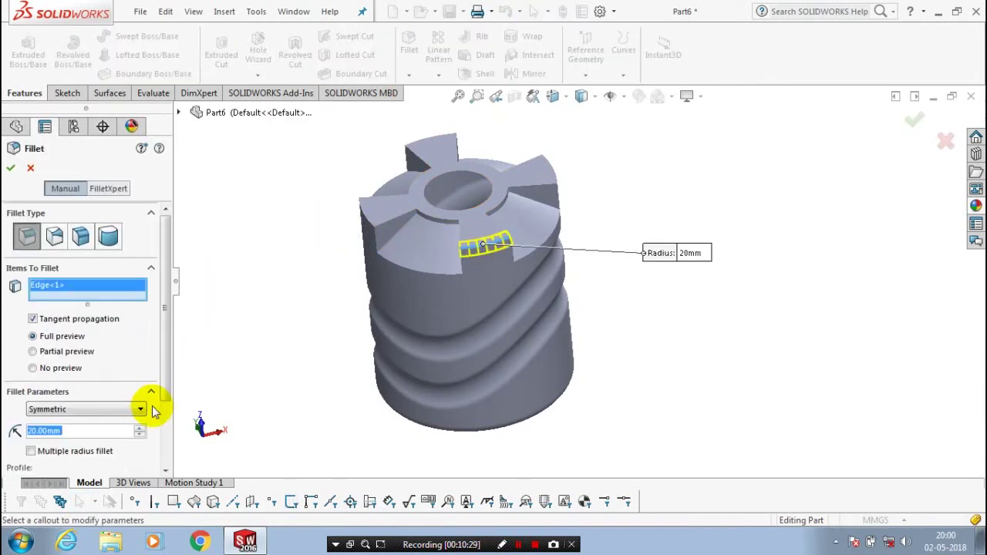
pyautogui.click(140, 427)
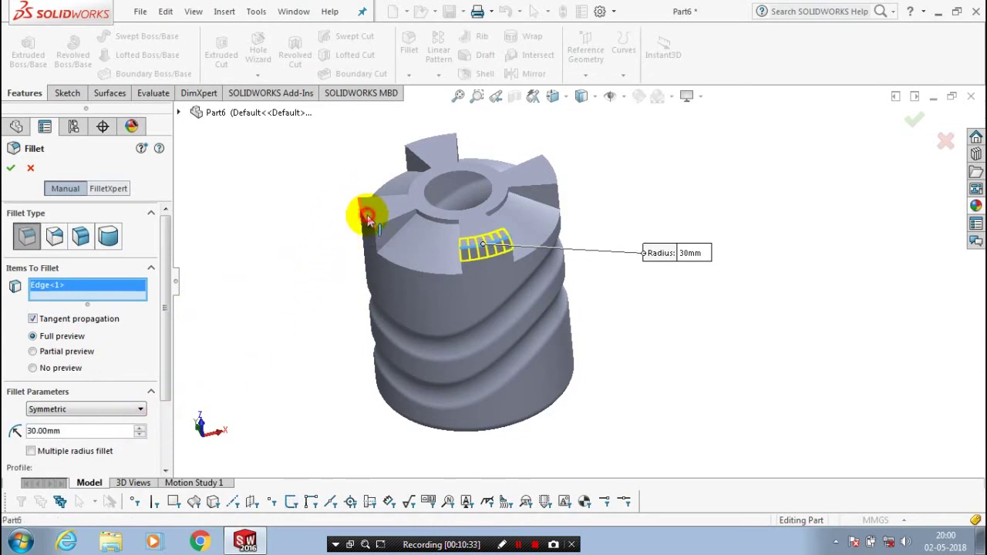
pyautogui.click(366, 216)
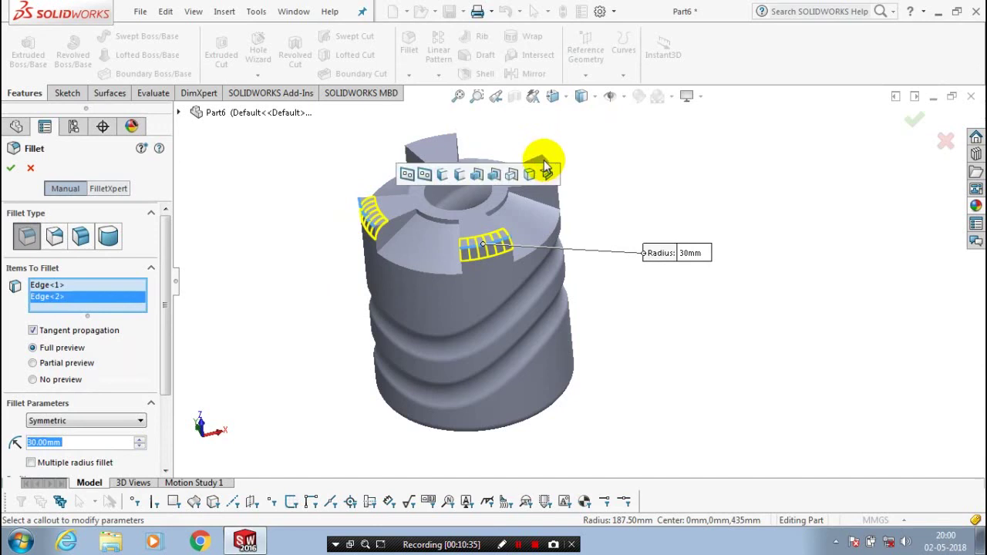
pyautogui.click(437, 137)
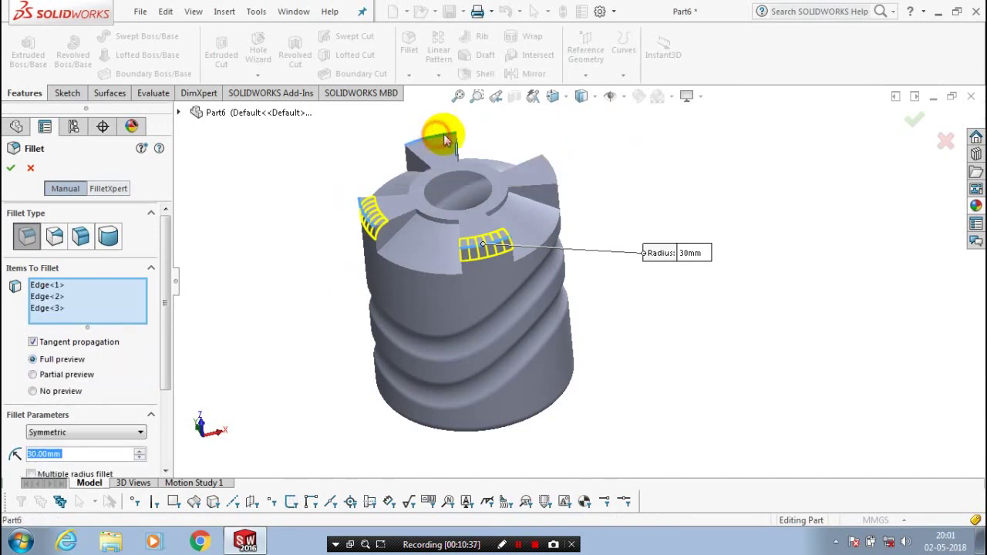
pyautogui.click(552, 167)
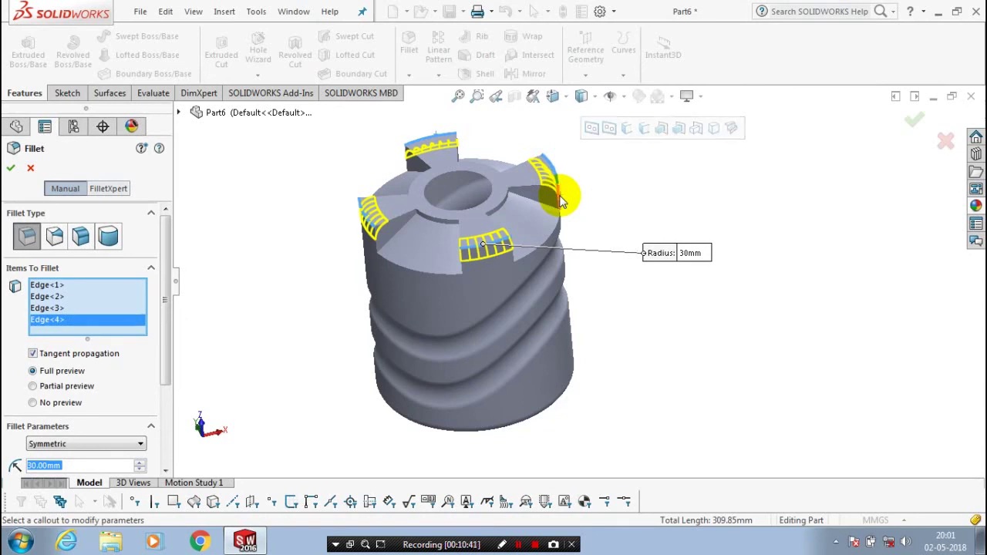
pyautogui.click(9, 168)
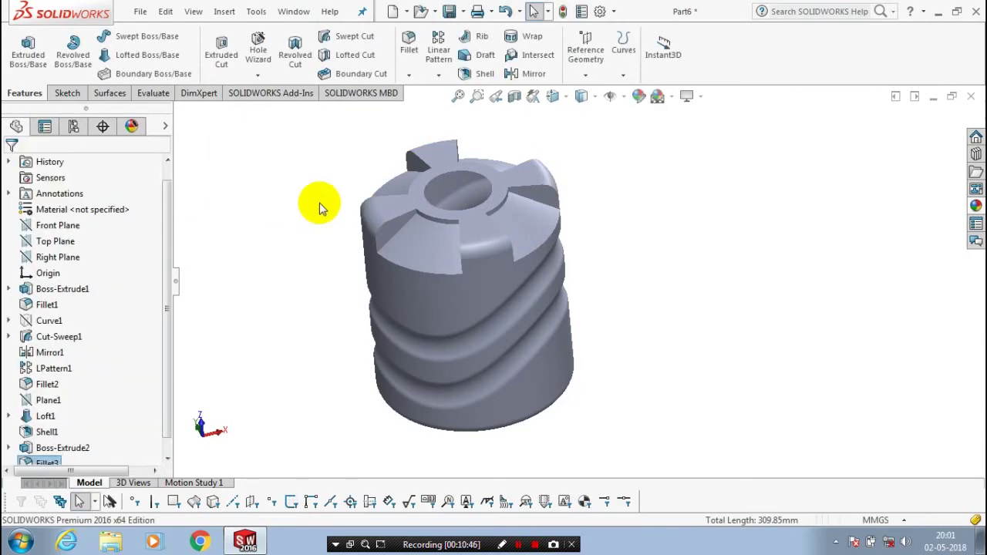
pyautogui.moveTo(319, 205); pyautogui.dragTo(676, 236, button='middle')
# Step: Apply the spark erosion plastic blue appearance to the whole tank part
pyautogui.press('Escape')
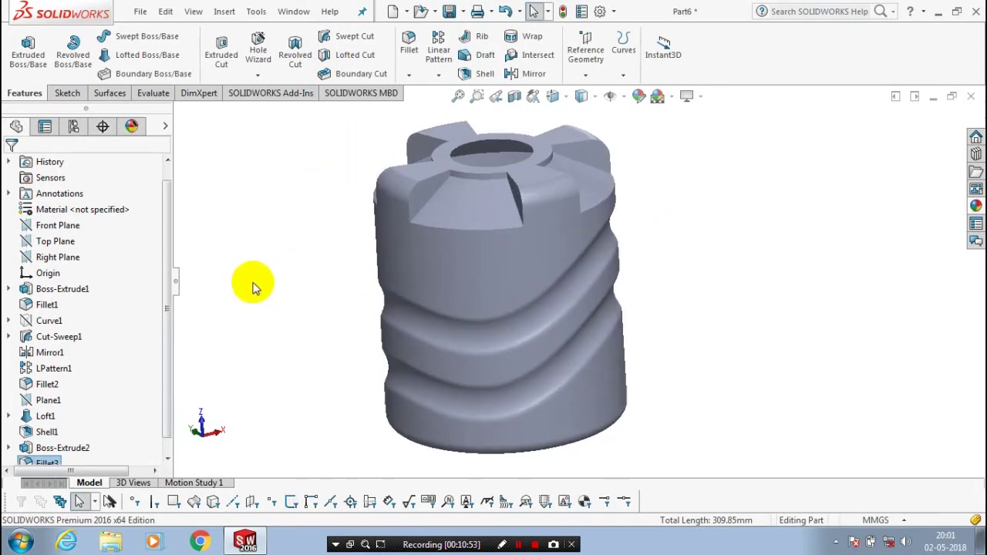
pyautogui.click(974, 206)
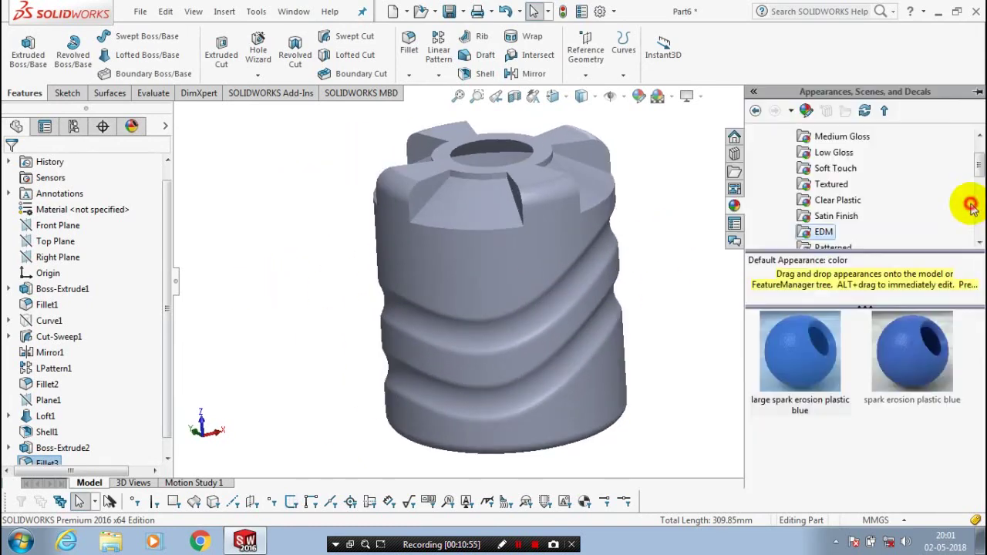
pyautogui.moveTo(833, 329); pyautogui.dragTo(527, 268)
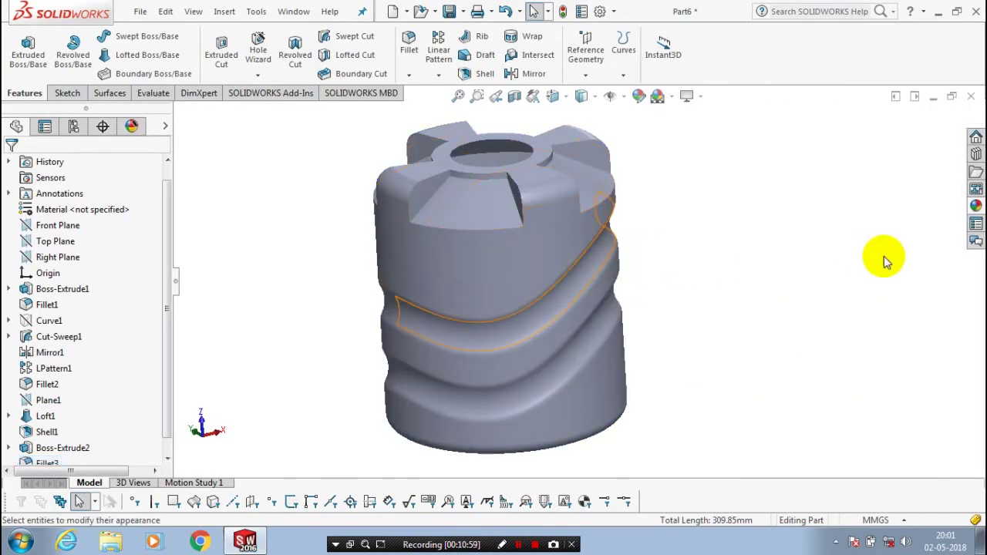
pyautogui.click(975, 205)
pyautogui.moveTo(771, 353); pyautogui.dragTo(501, 286)
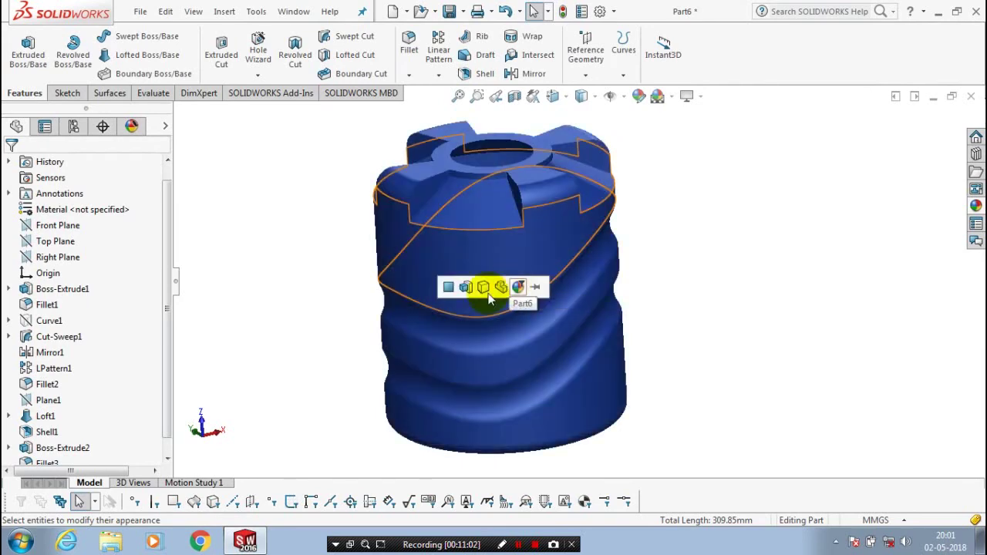
pyautogui.click(500, 289)
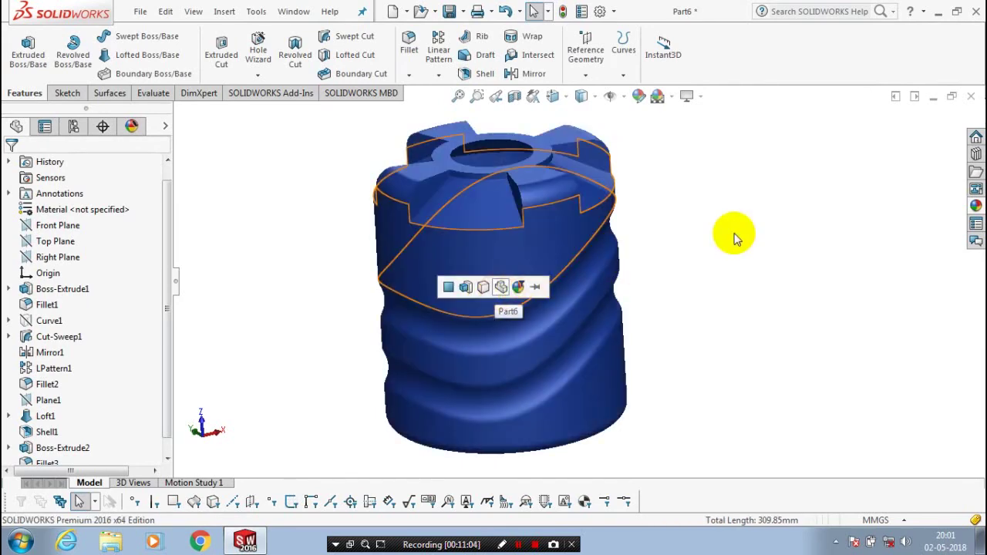
pyautogui.scroll(-2, 696, 259)
pyautogui.scroll(2, 696, 266)
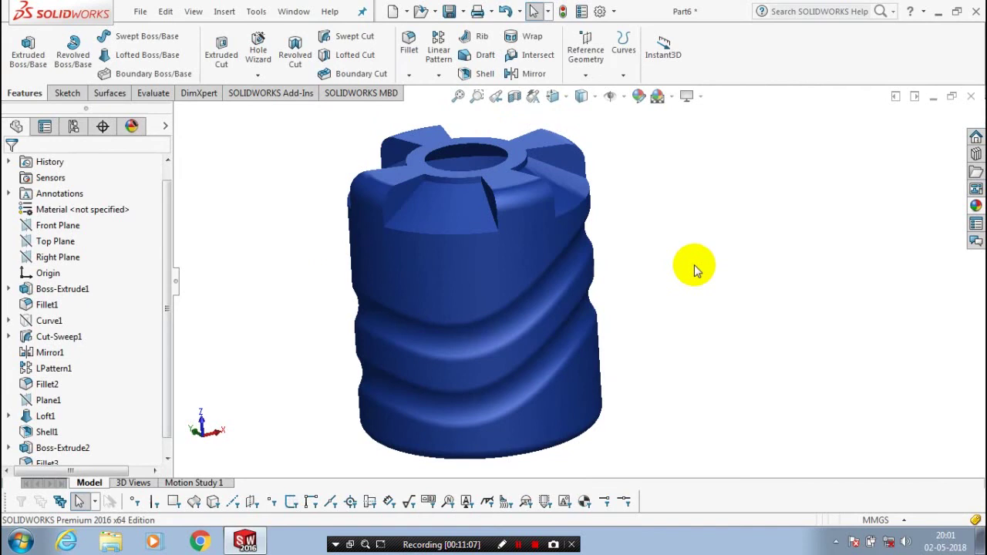
pyautogui.scroll(-2, 650, 190)
pyautogui.scroll(2, 359, 259)
pyautogui.moveTo(359, 259); pyautogui.dragTo(455, 276, button='middle')
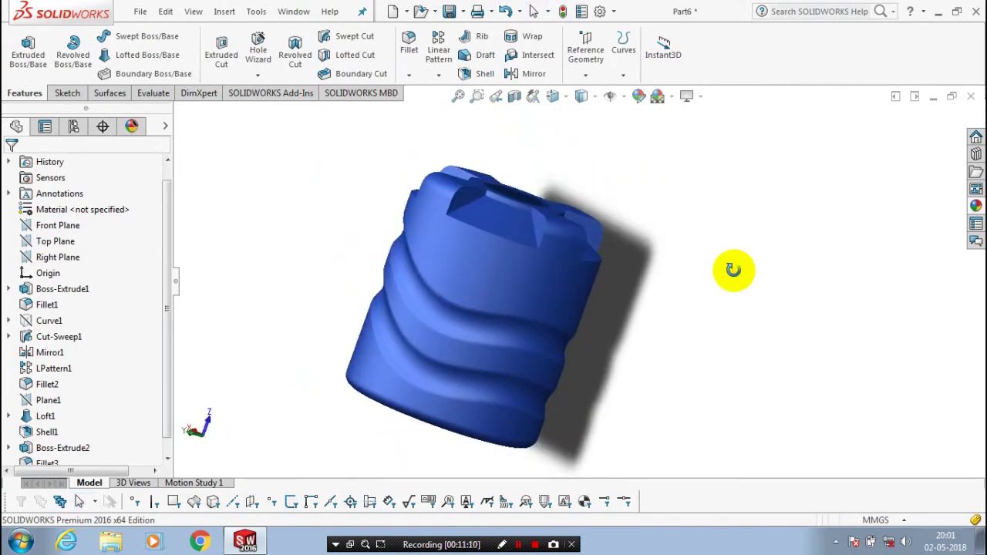
pyautogui.press('Up')
pyautogui.press('Up')
pyautogui.press('Up')
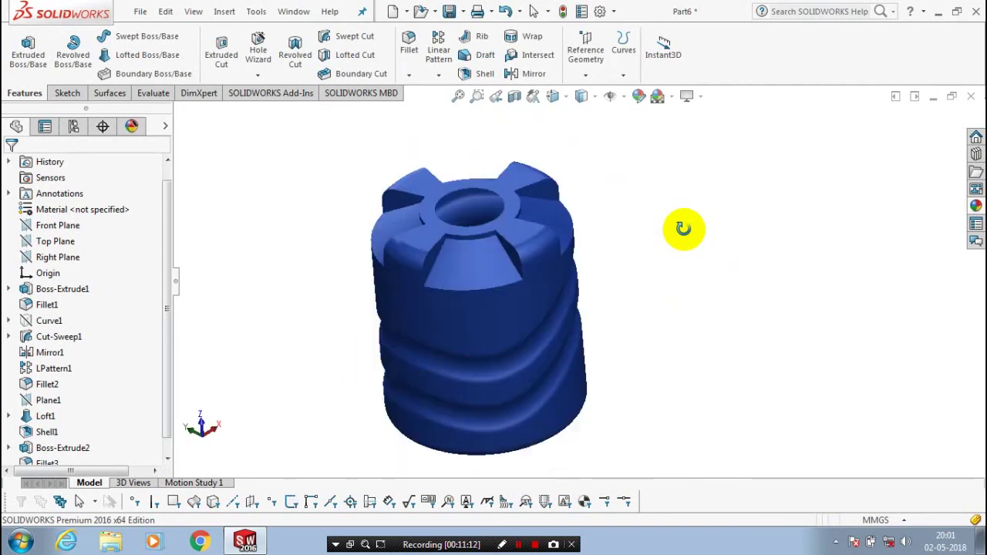
pyautogui.press('Left')
pyautogui.press('Left')
pyautogui.moveTo(684, 233); pyautogui.dragTo(530, 166, button='middle')
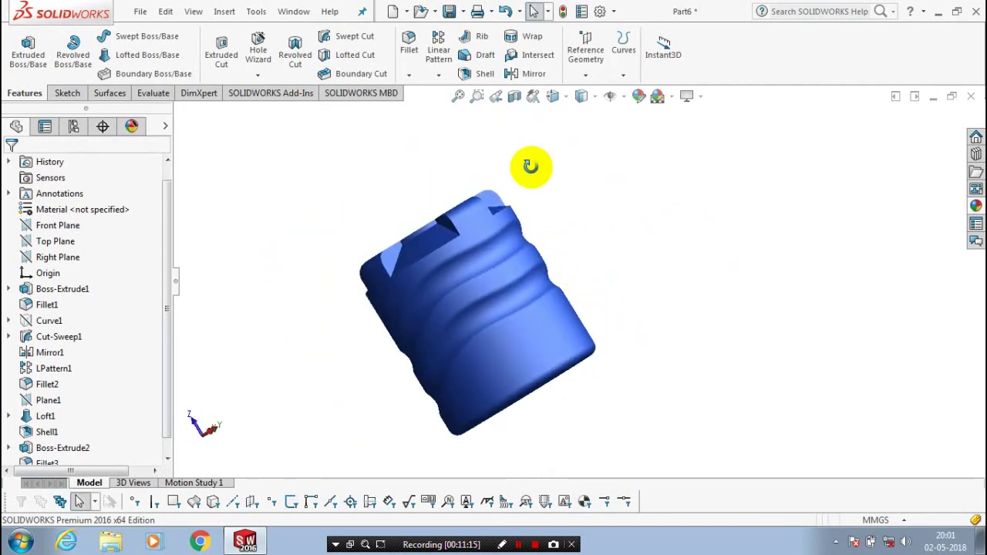
pyautogui.moveTo(530, 166); pyautogui.dragTo(665, 286, button='middle')
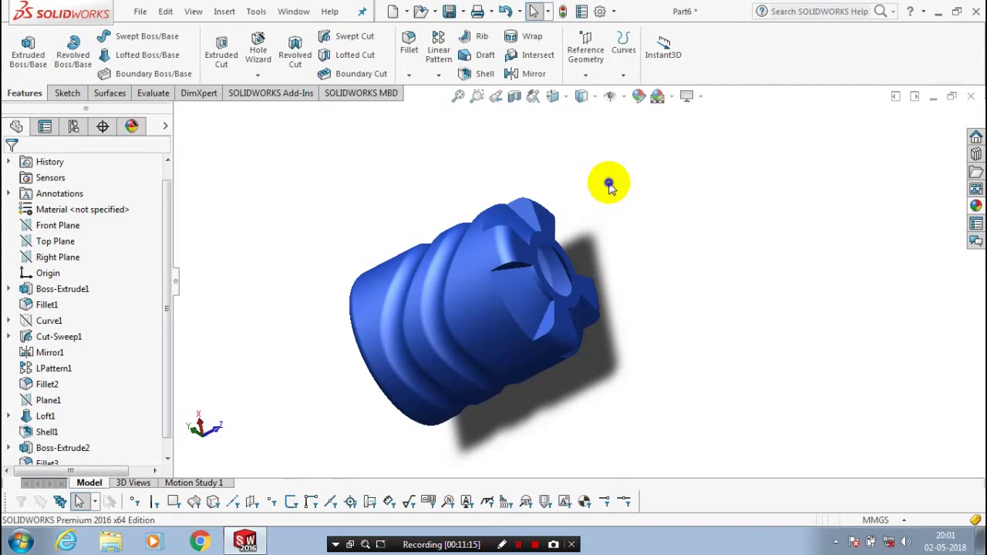
pyautogui.moveTo(573, 226); pyautogui.dragTo(659, 289, button='middle')
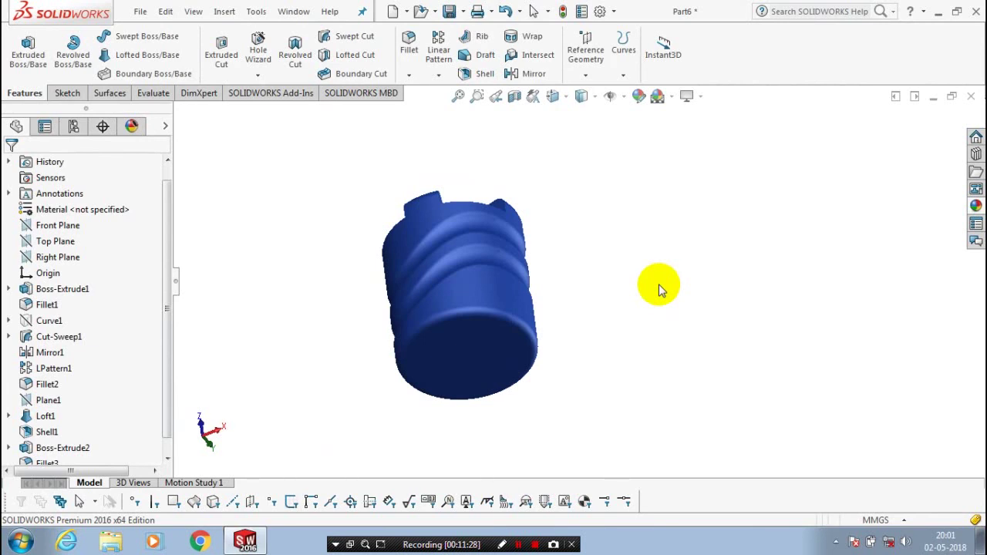
pyautogui.rightClick(658, 284)
pyautogui.click(659, 308)
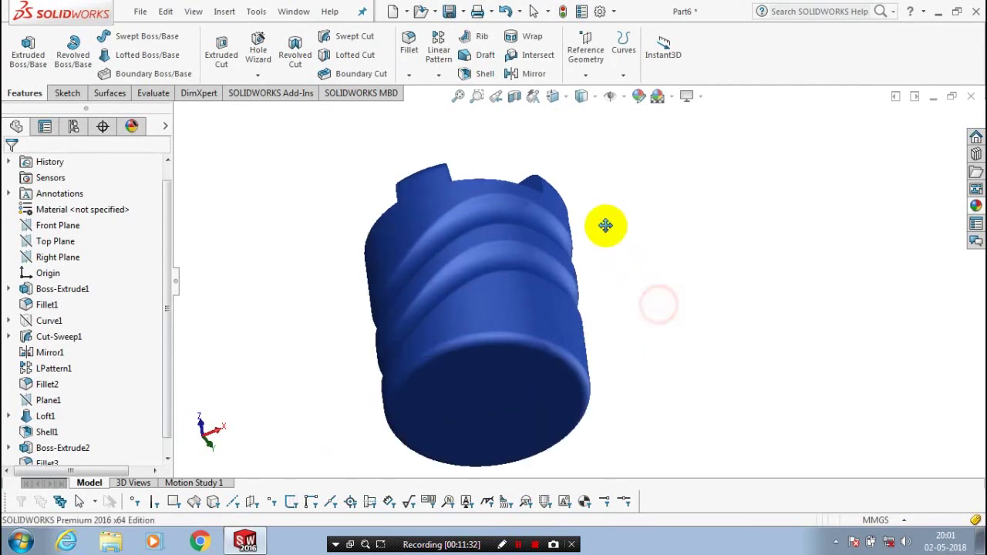
pyautogui.moveTo(601, 224); pyautogui.dragTo(632, 212)
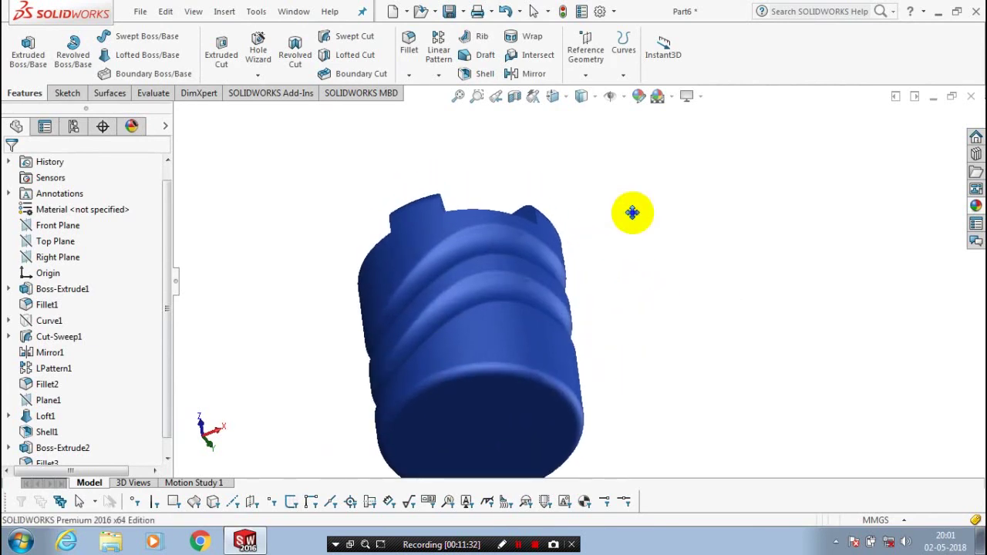